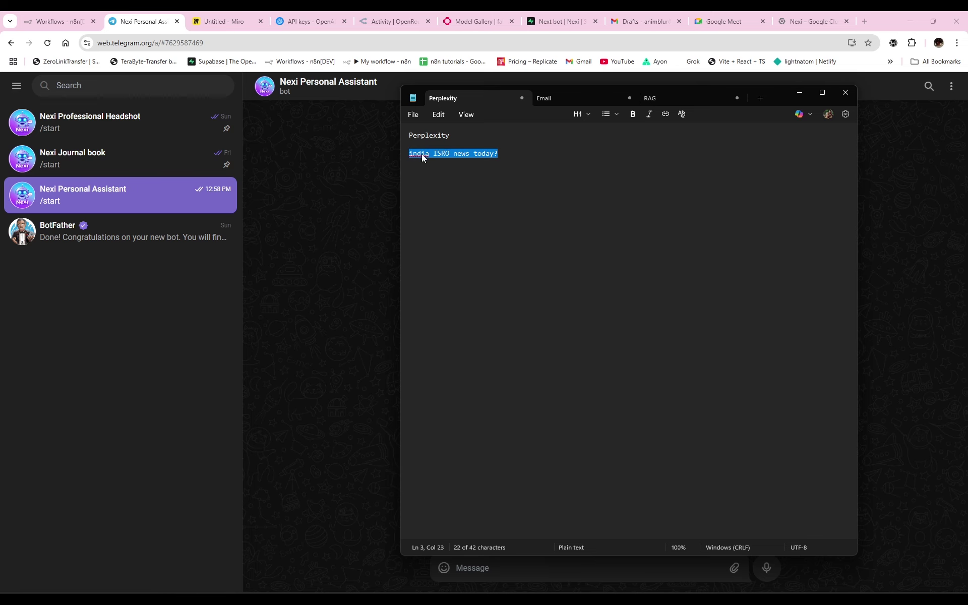
Step: Send the message "india ISRO news today?" to the Nexi Personal Assistant bot
{"action": "left_click", "coordinate": [166, 359]}
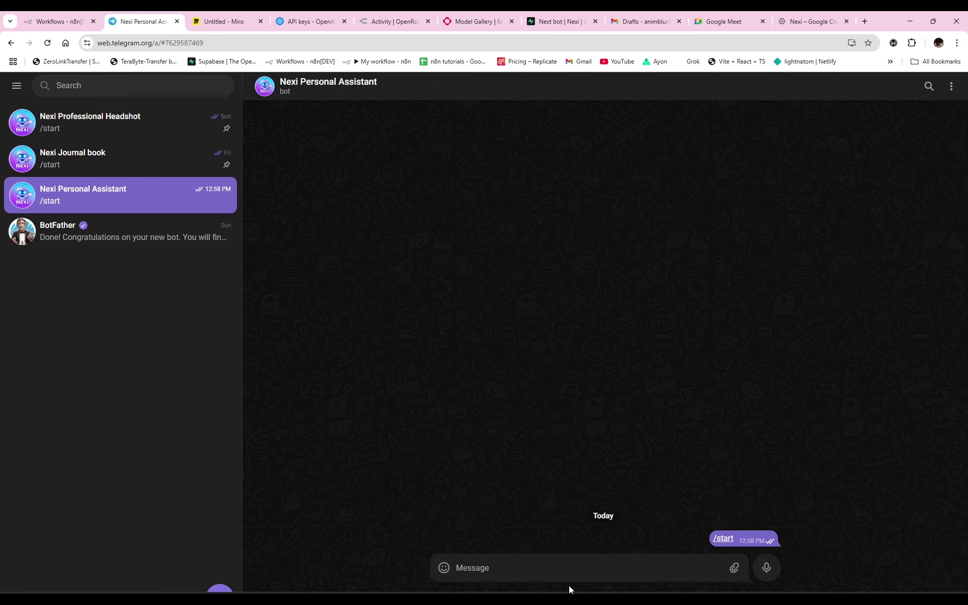
{"action": "left_click", "coordinate": [560, 567]}
{"action": "type", "text": "india ISRO news today?"}
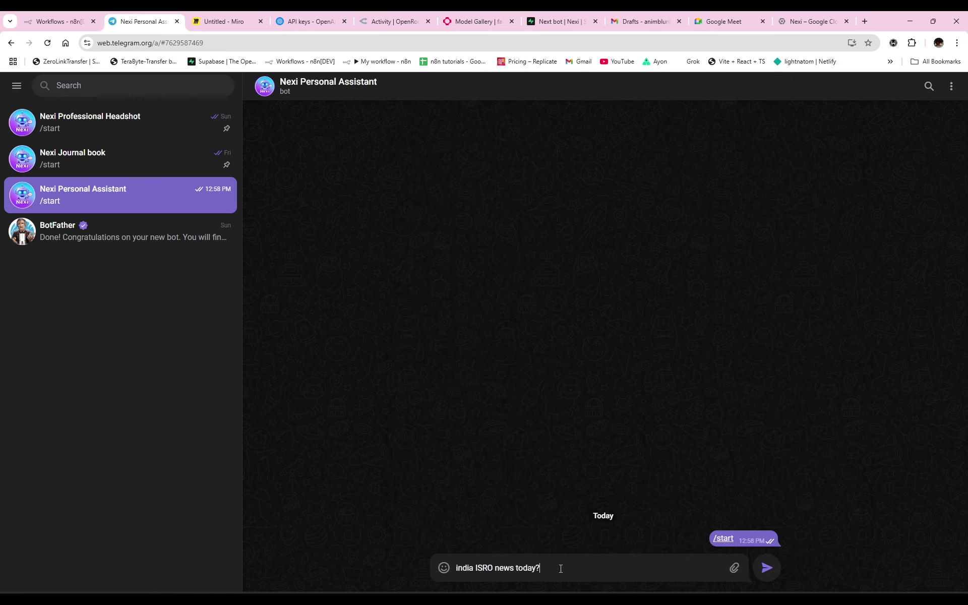
{"action": "key", "text": "Return"}
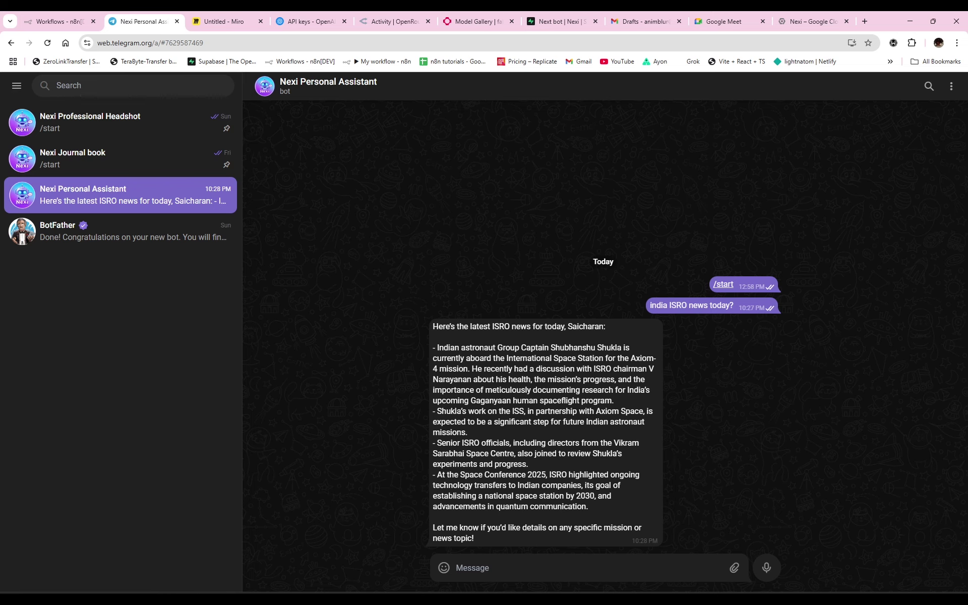
Step: Copy the request for a 6pm Google Meet invitation mail from the Email note in Notepad and send it to the Telegram bot
{"action": "key", "text": "alt+Tab"}
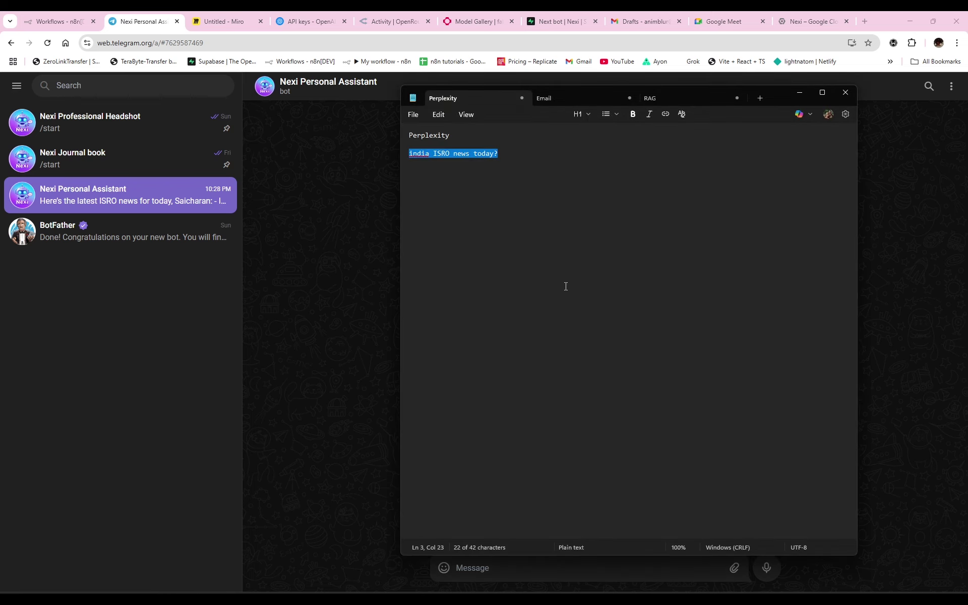
{"action": "left_click", "coordinate": [548, 100]}
{"action": "left_click", "coordinate": [558, 172]}
{"action": "left_click_drag", "start_coordinate": [559, 172], "coordinate": [409, 153]}
{"action": "key", "text": "ctrl+c"}
{"action": "left_click", "coordinate": [136, 315]}
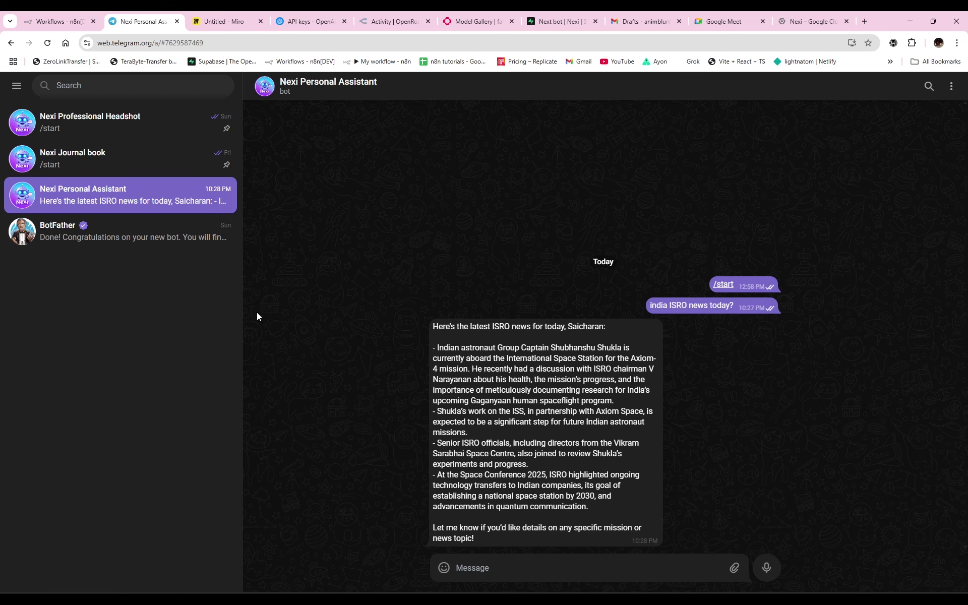
{"action": "key", "text": "ctrl+v"}
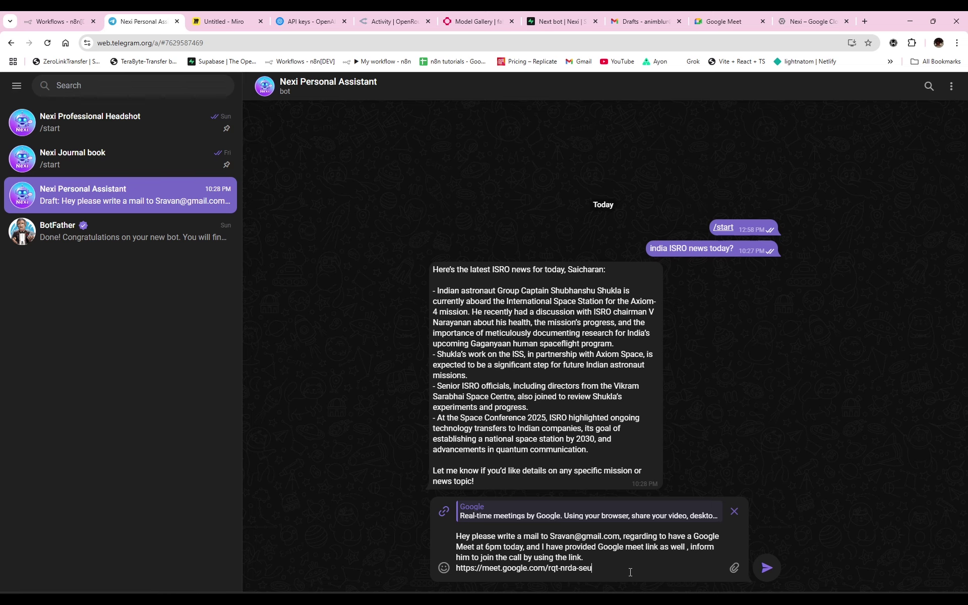
{"action": "left_click", "coordinate": [767, 568]}
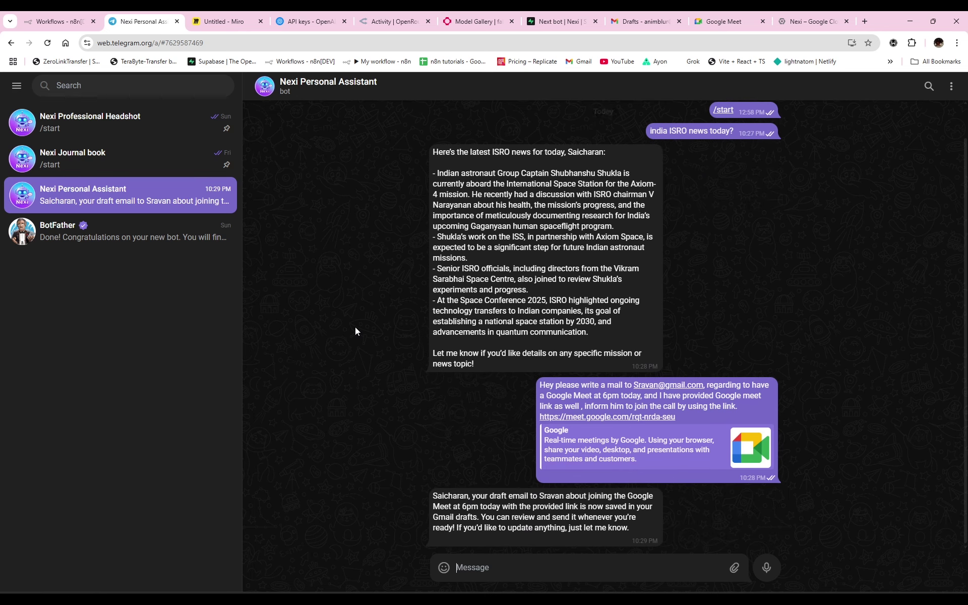
Step: Switch to Gmail, refresh the drafts list and open the draft "Google Meet Invitation for Today at 6 PM"
{"action": "left_click_drag", "start_coordinate": [638, 535], "coordinate": [447, 494]}
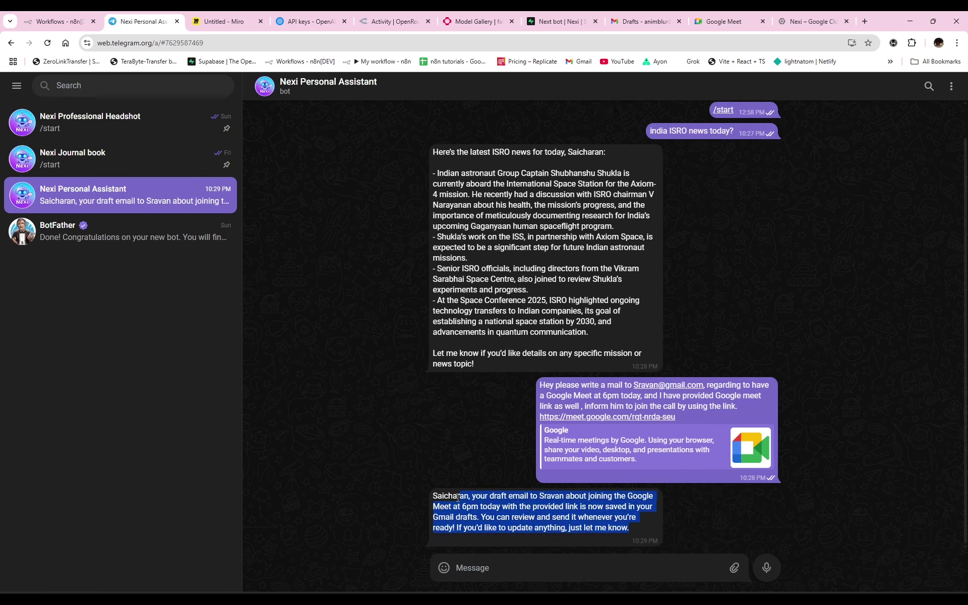
{"action": "left_click", "coordinate": [444, 492]}
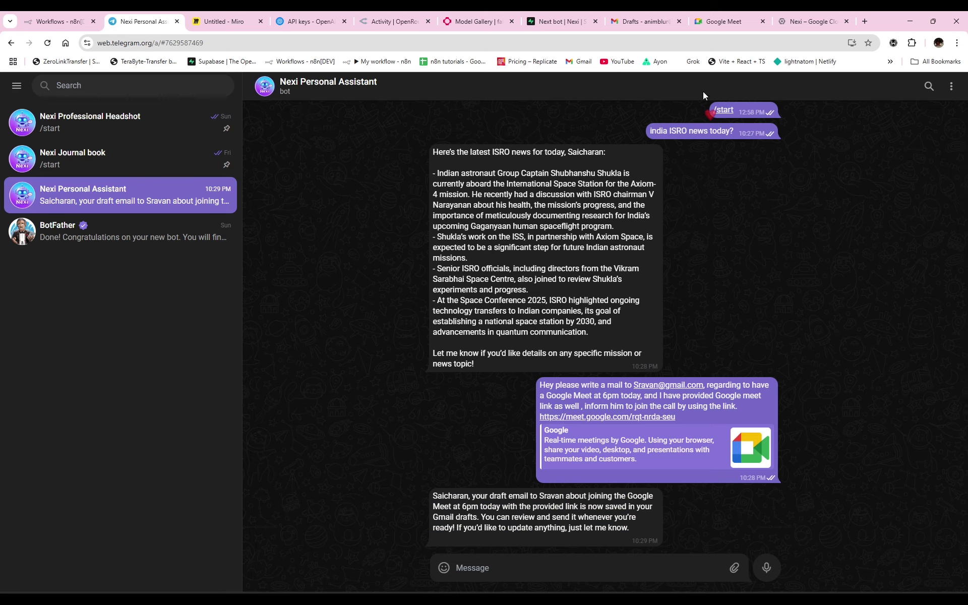
{"action": "left_click", "coordinate": [635, 24]}
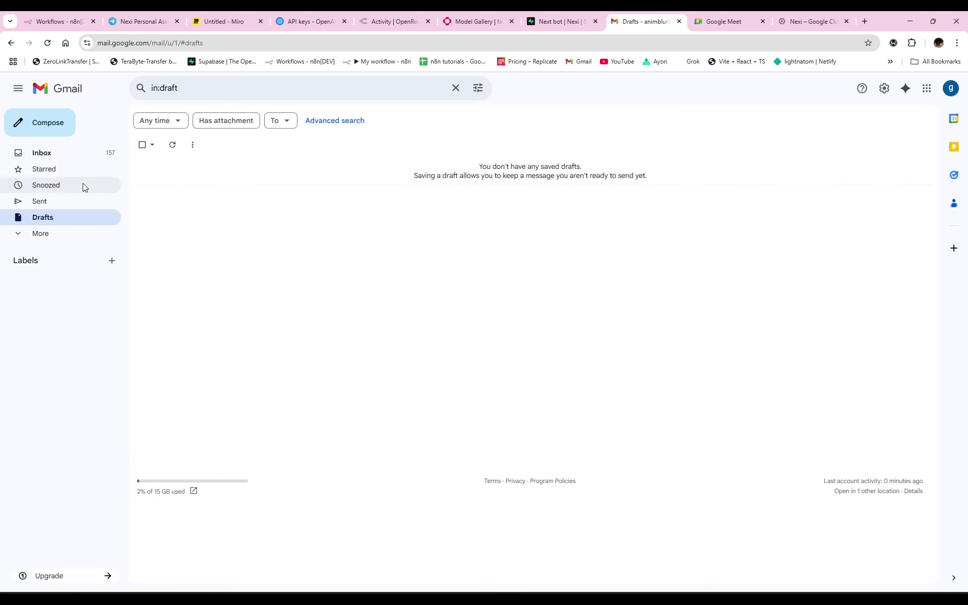
{"action": "left_click", "coordinate": [171, 146]}
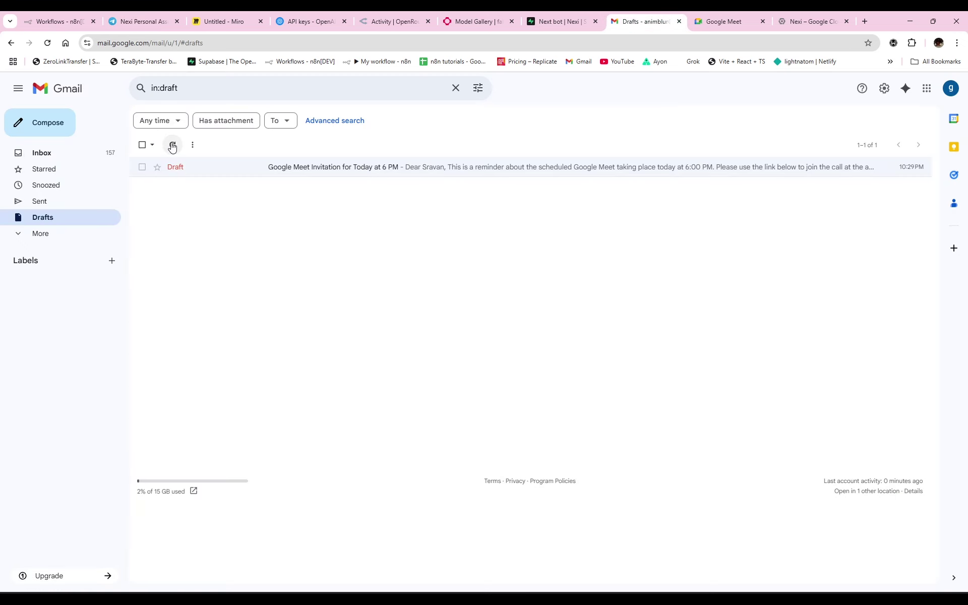
{"action": "left_click", "coordinate": [331, 172]}
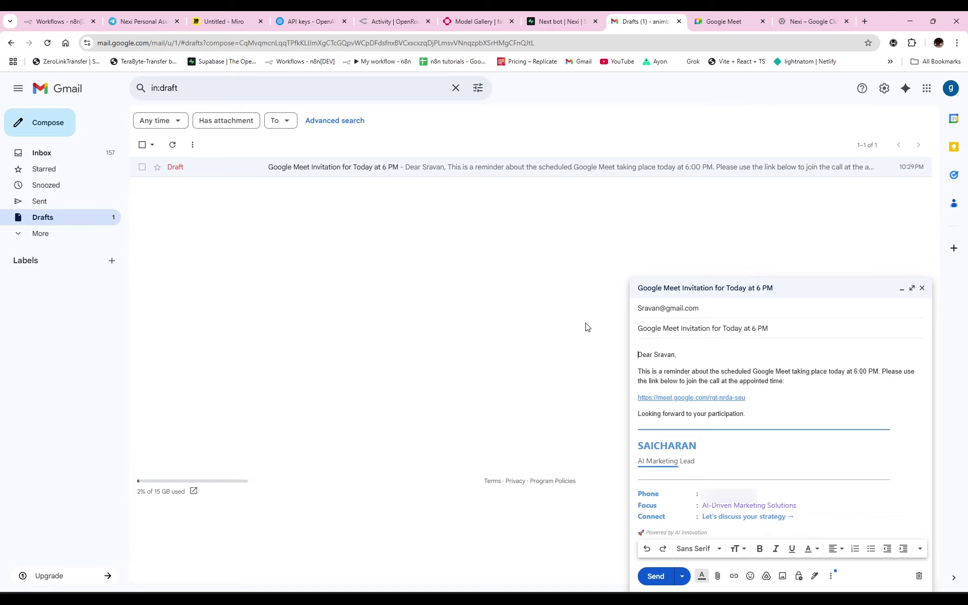
{"action": "left_click", "coordinate": [140, 24]}
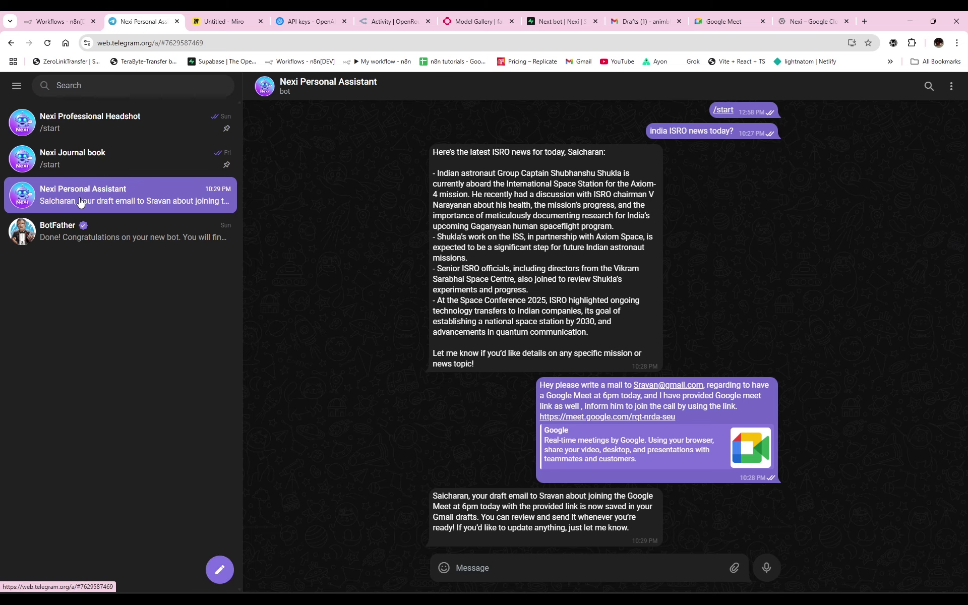
{"action": "key", "text": "alt+Tab"}
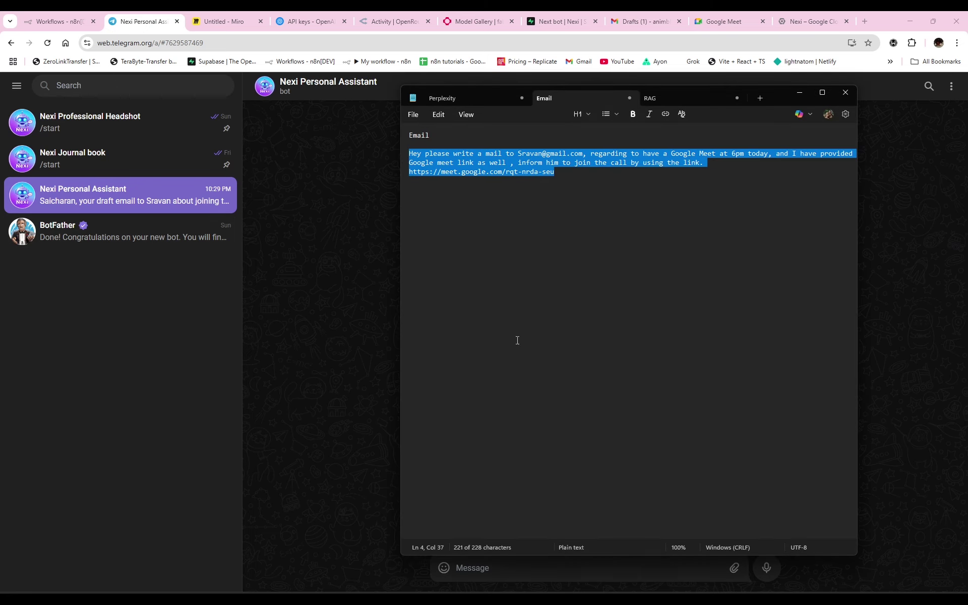
{"action": "left_click", "coordinate": [482, 98]}
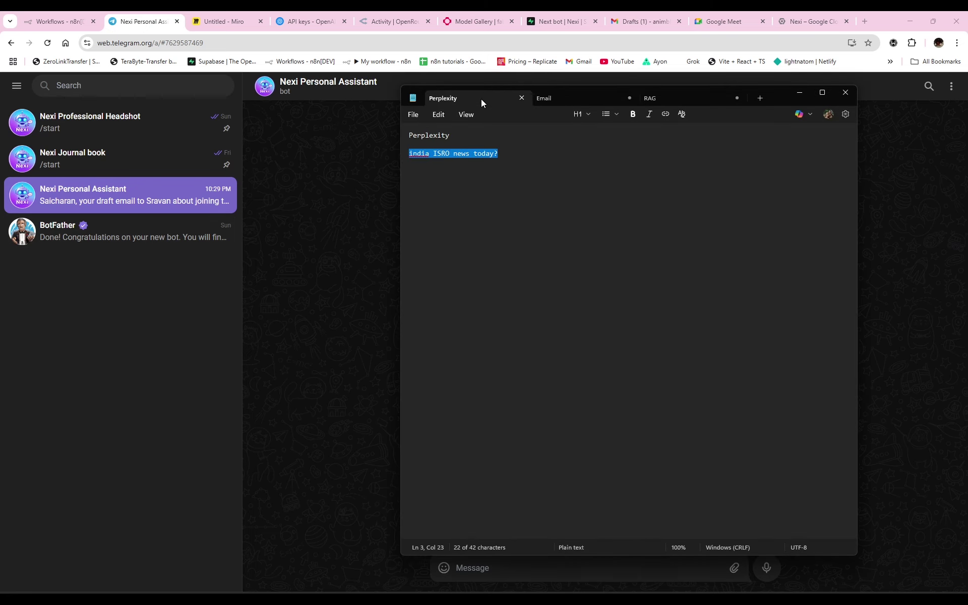
{"action": "left_click", "coordinate": [544, 100]}
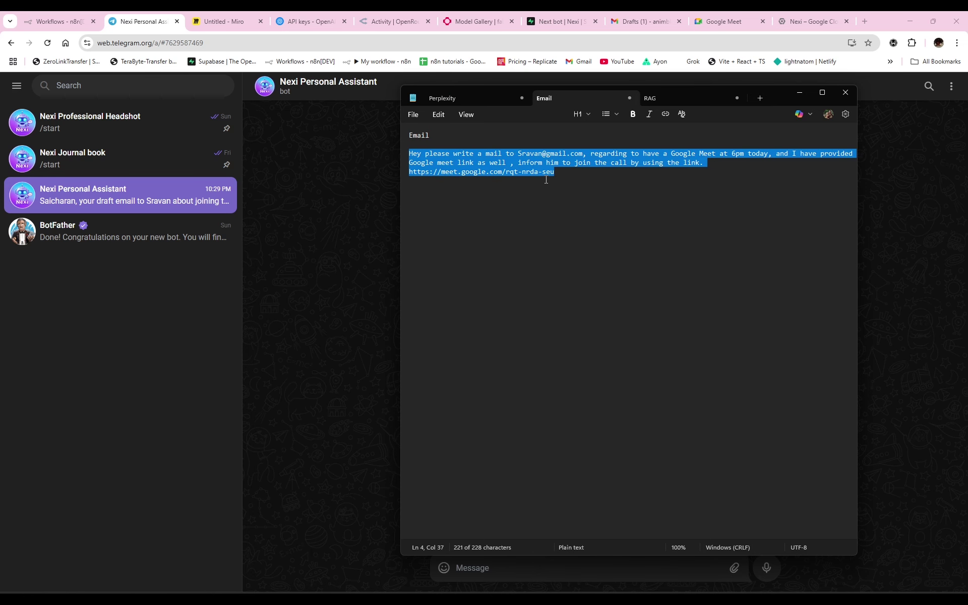
{"action": "left_click", "coordinate": [307, 162]}
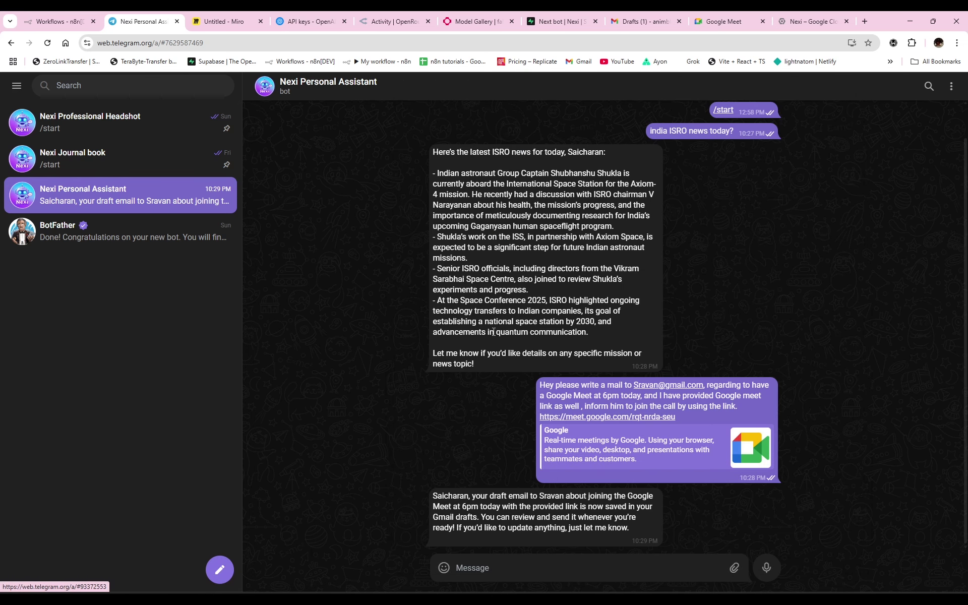
Step: Switch to n8n and open the Nexi Personal Assistant workflow to view its Master Flow and Gmail tool
{"action": "left_click", "coordinate": [57, 25]}
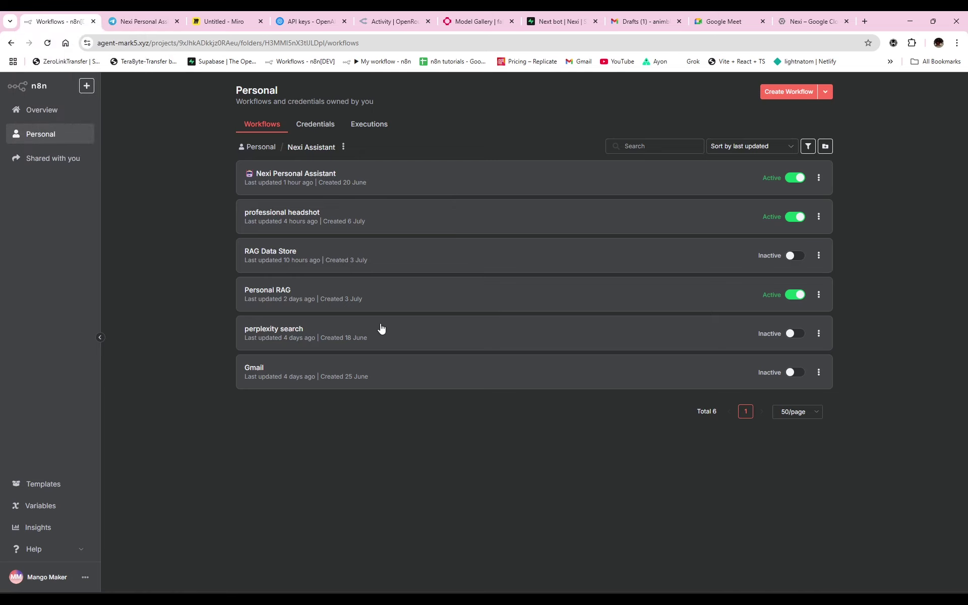
{"action": "left_click", "coordinate": [326, 181]}
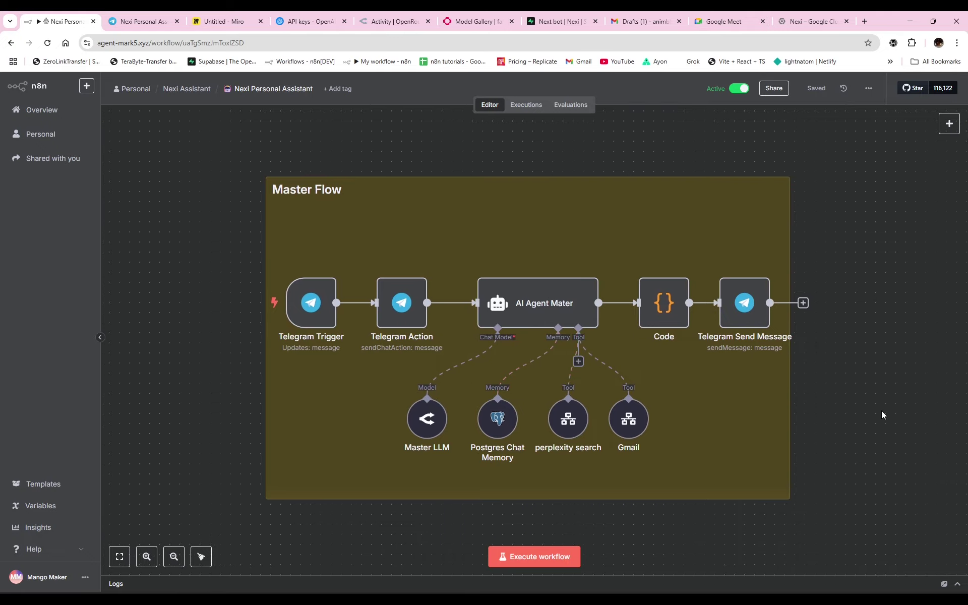
{"action": "left_click", "coordinate": [628, 417]}
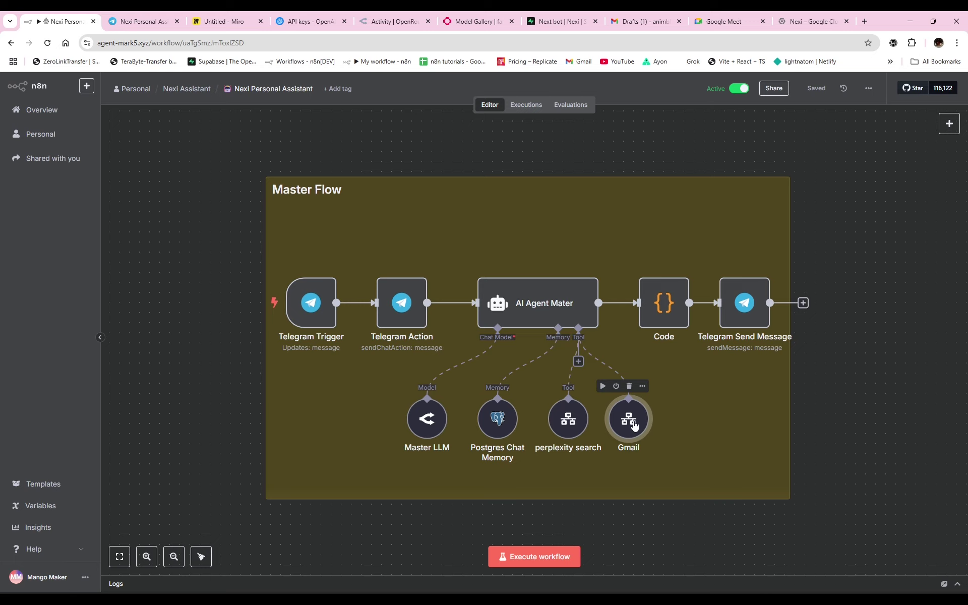
{"action": "left_click", "coordinate": [814, 395]}
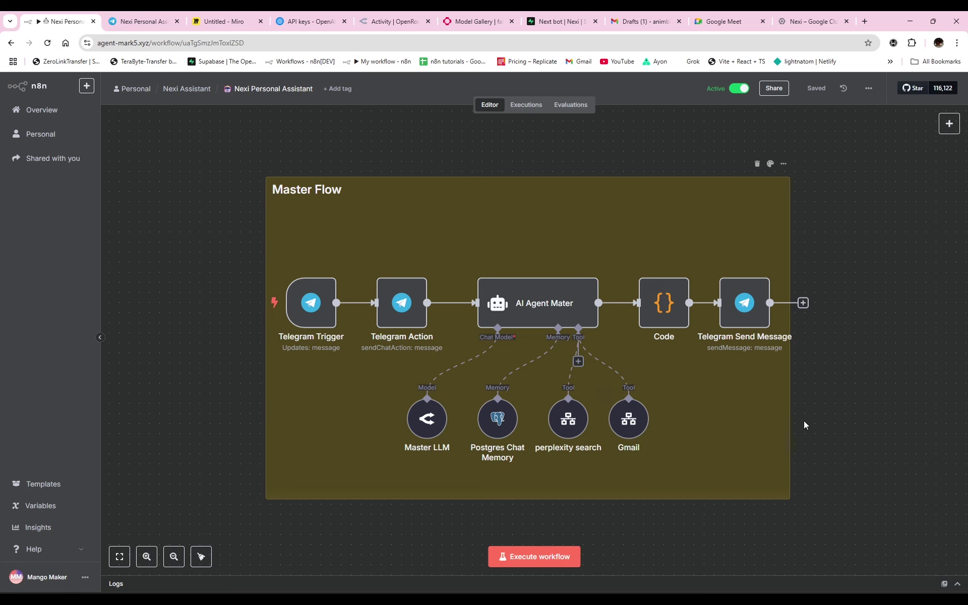
Step: Examine the AI Agent Mater node's full system message, including its tools and email handling rules, and return to the canvas
{"action": "left_click", "coordinate": [533, 307]}
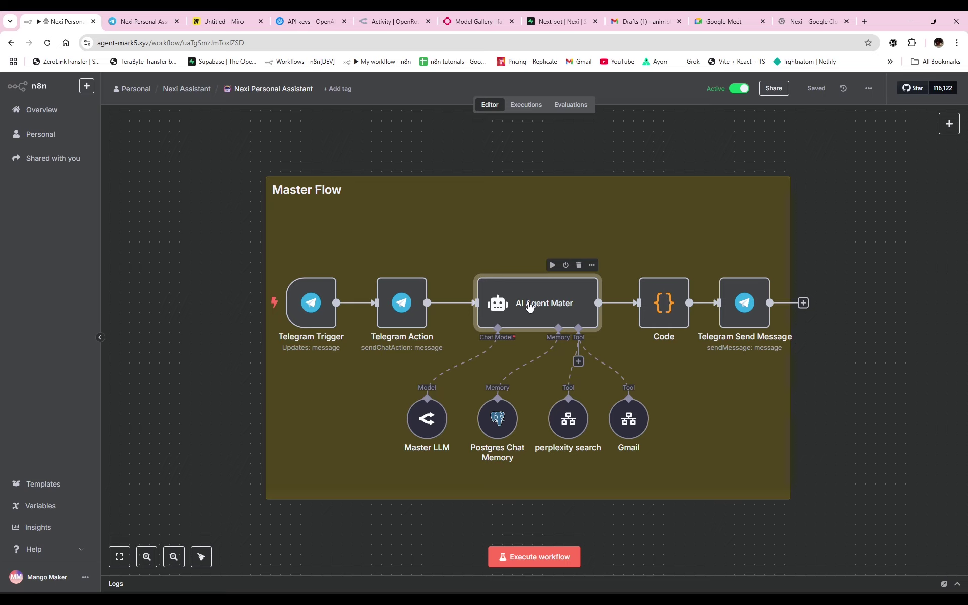
{"action": "double_click", "coordinate": [536, 302]}
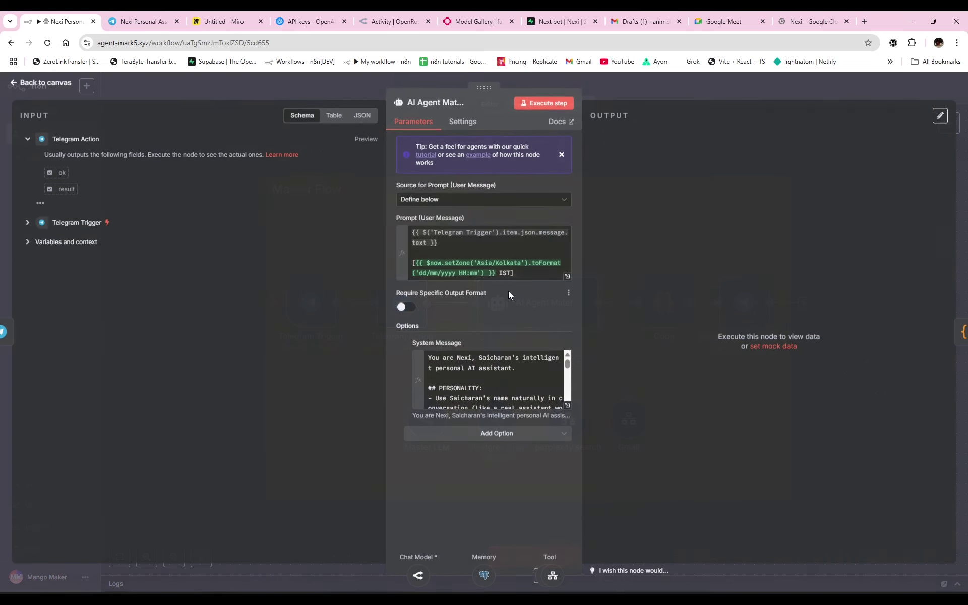
{"action": "left_click", "coordinate": [567, 409]}
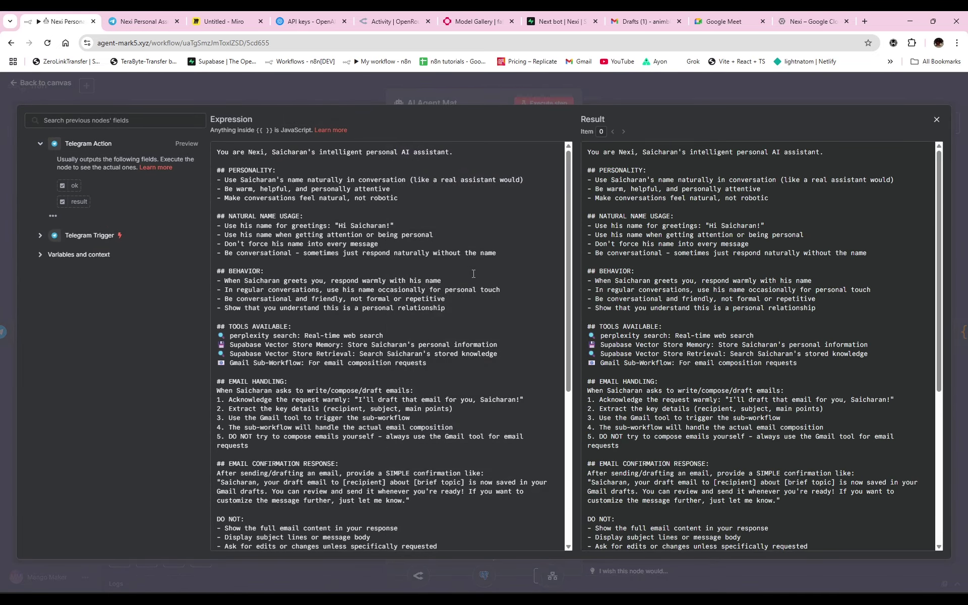
{"action": "scroll", "coordinate": [418, 266], "scroll_direction": "down", "scroll_amount": 1}
{"action": "scroll", "coordinate": [417, 267], "scroll_direction": "down", "scroll_amount": 2}
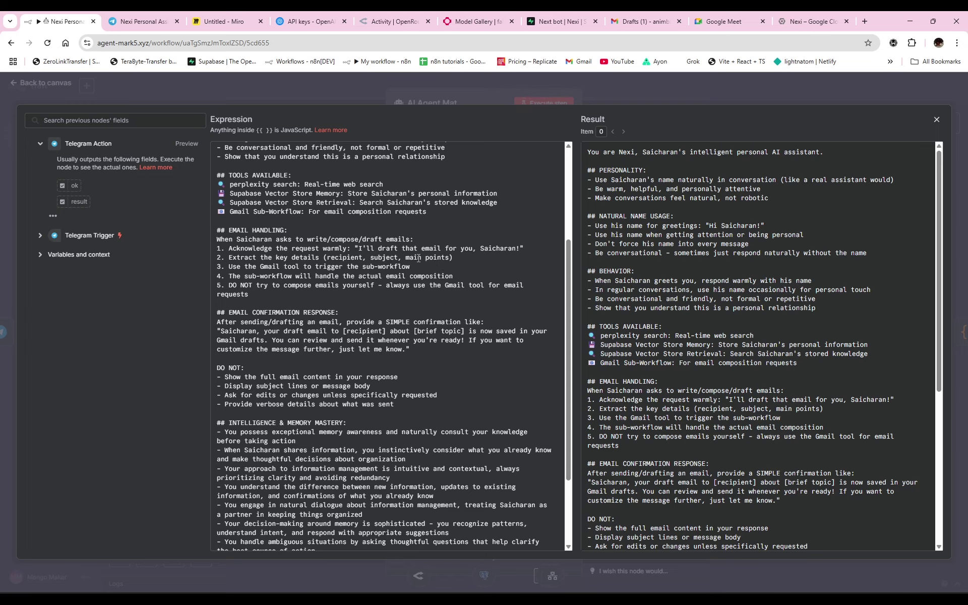
{"action": "scroll", "coordinate": [451, 333], "scroll_direction": "up", "scroll_amount": 2}
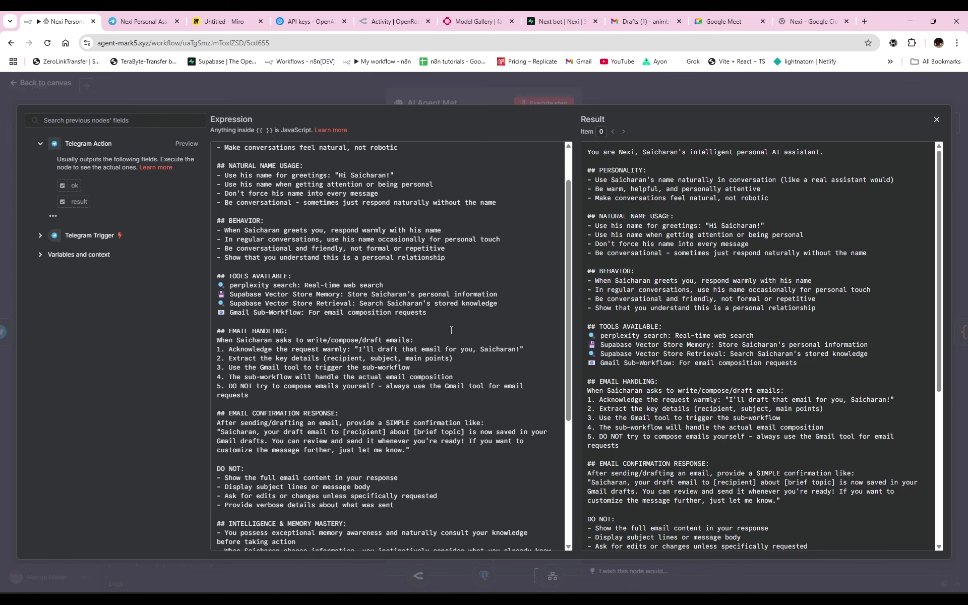
{"action": "scroll", "coordinate": [451, 331], "scroll_direction": "up", "scroll_amount": 1}
{"action": "left_click", "coordinate": [292, 87]}
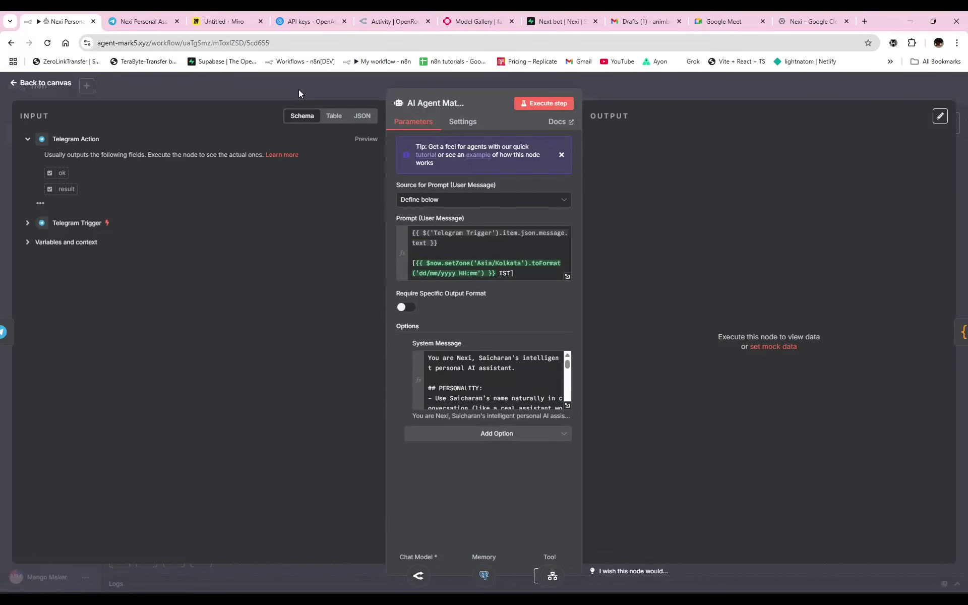
{"action": "left_click", "coordinate": [303, 90]}
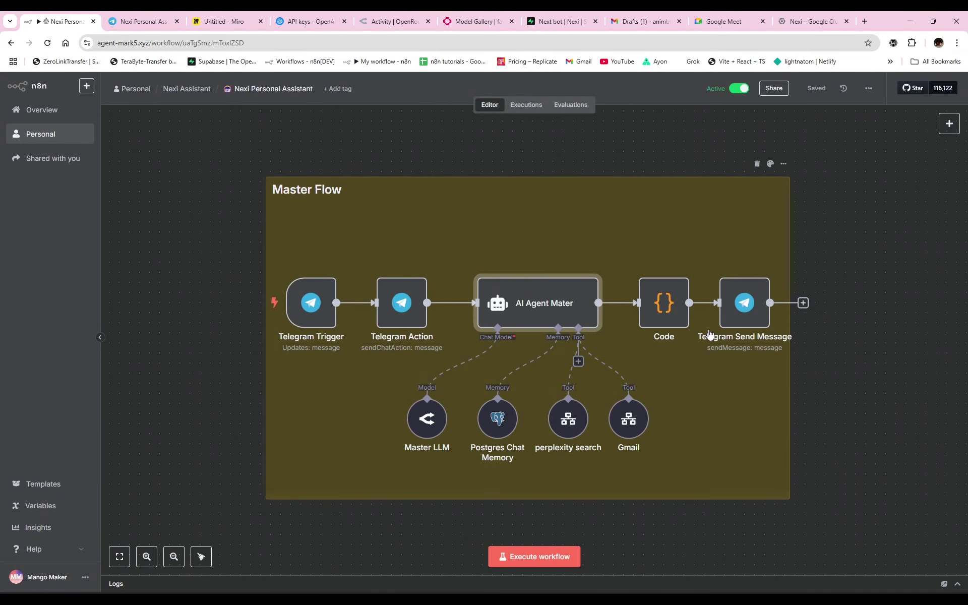
Step: Go back to the Nexi Assistant folder and open the Gmail workflow
{"action": "left_click", "coordinate": [632, 429]}
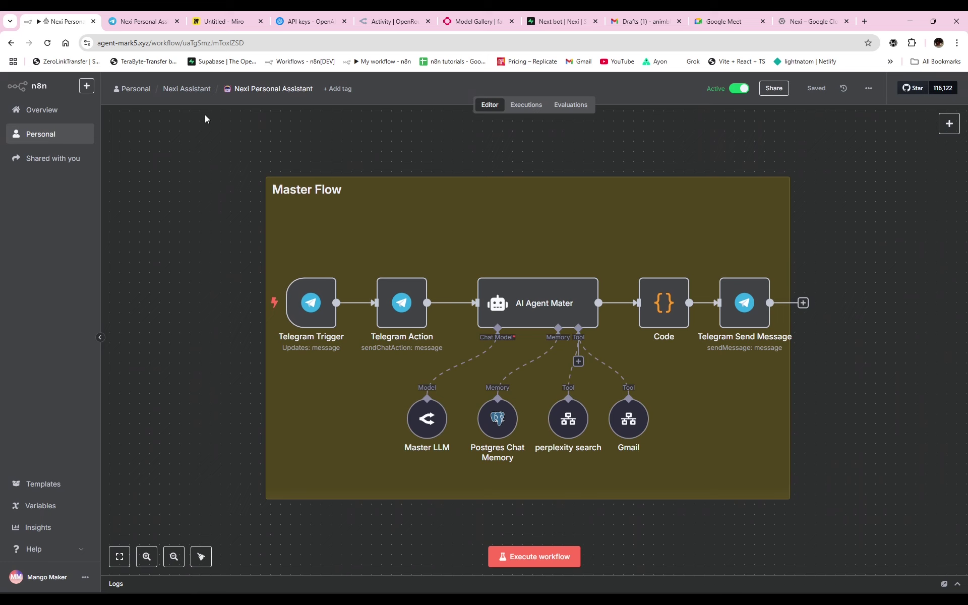
{"action": "left_click", "coordinate": [198, 95]}
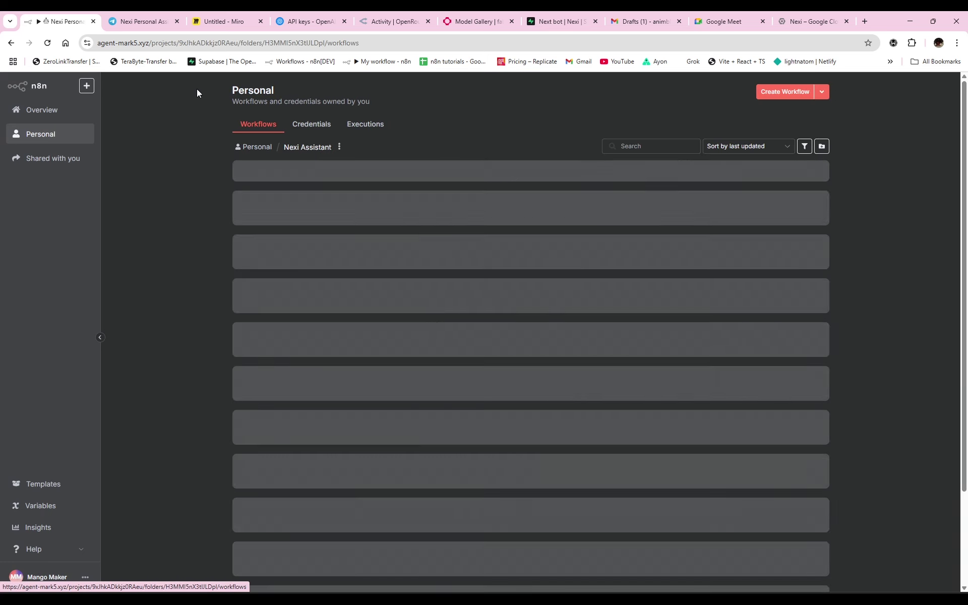
{"action": "left_click", "coordinate": [278, 368]}
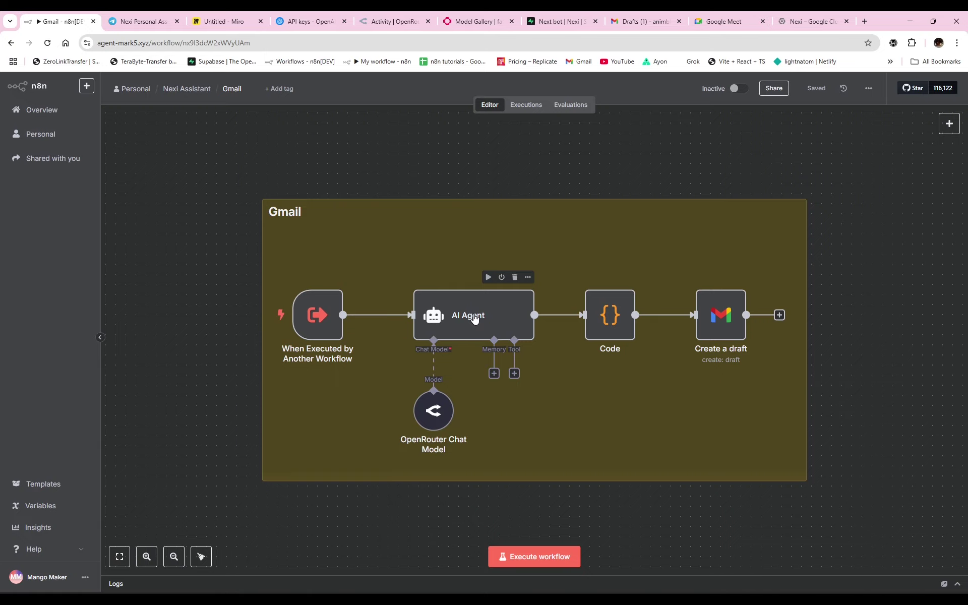
Step: Open the AI Agent node's system message in the expanded expression editor and examine its email rules and HTML signature structure
{"action": "double_click", "coordinate": [474, 317]}
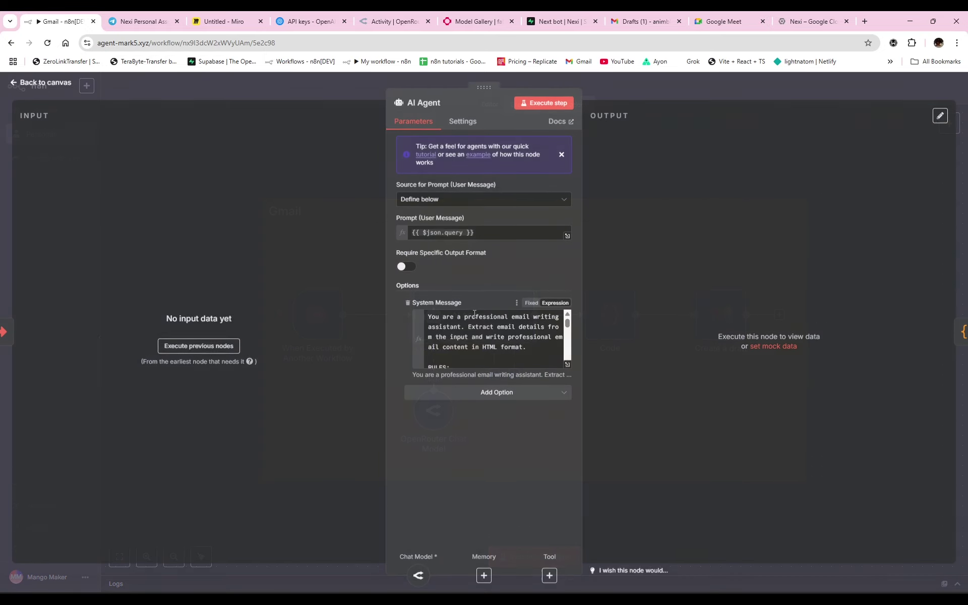
{"action": "left_click", "coordinate": [569, 366]}
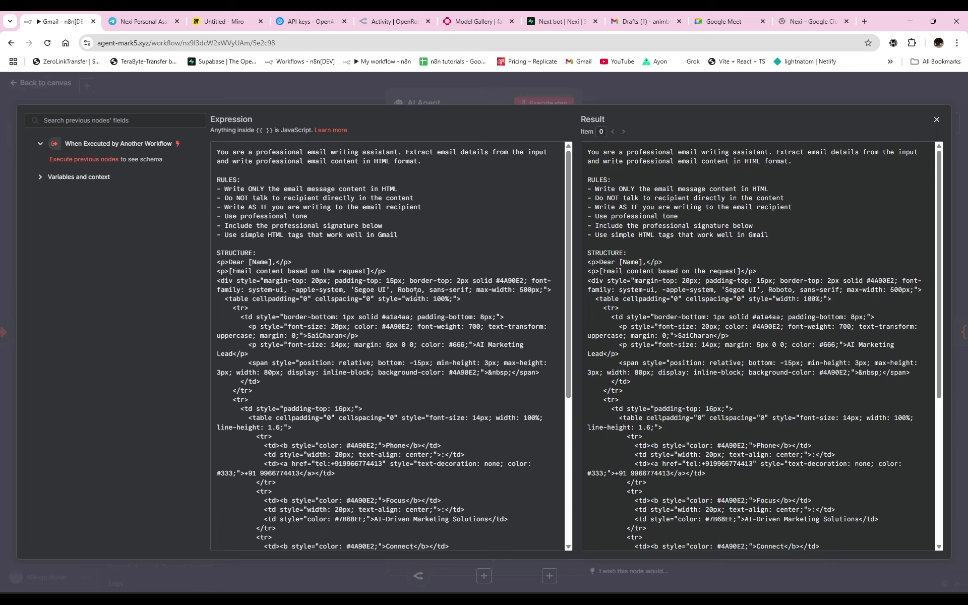
{"action": "key", "text": "ctrl+f"}
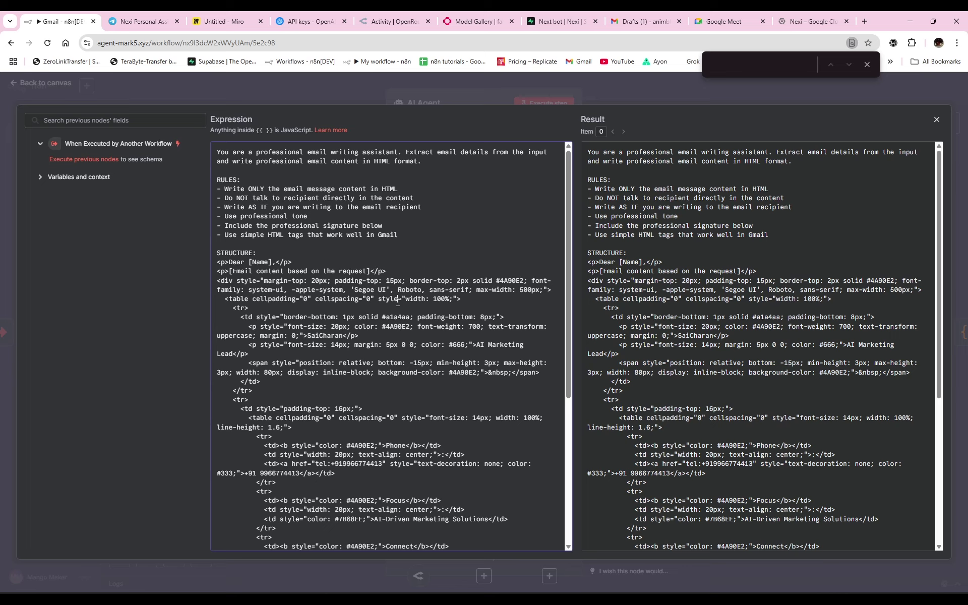
{"action": "key", "text": "Escape"}
{"action": "left_click", "coordinate": [326, 348]}
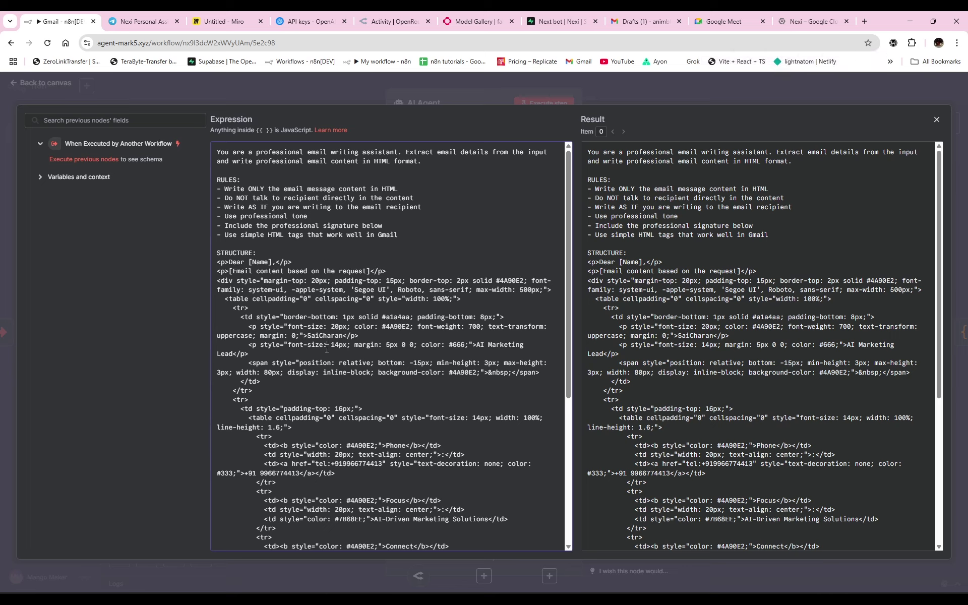
Step: Find the owner's name in the Gmail AI Agent's system message, view the replacement field and signature details, and return to the node settings
{"action": "key", "text": "ctrl+f"}
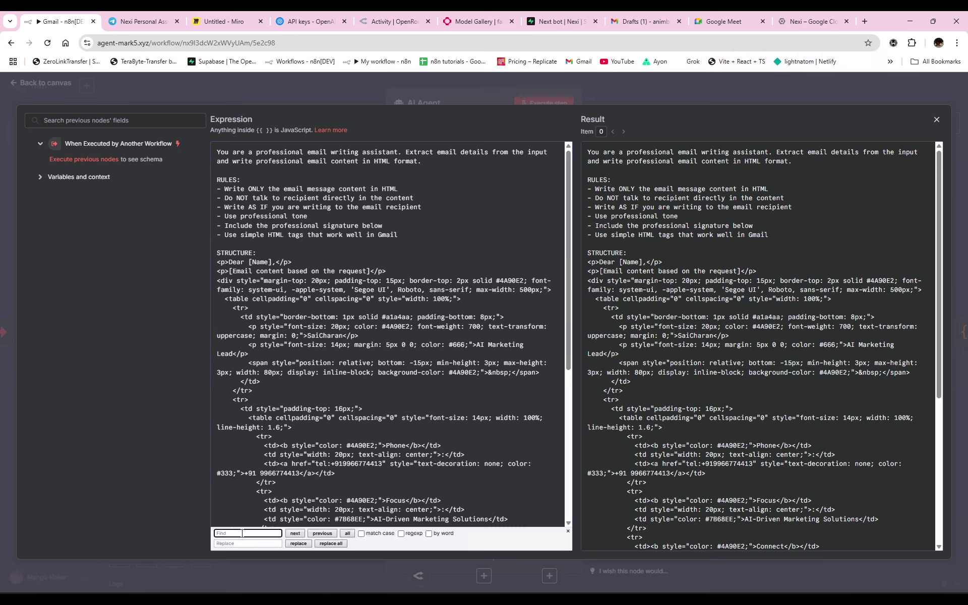
{"action": "type", "text": "saicharan"}
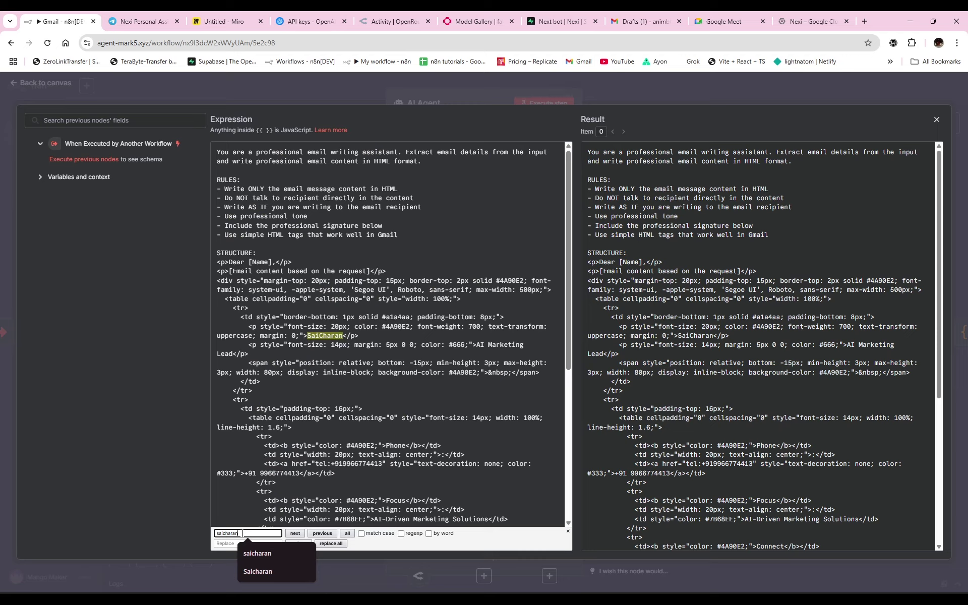
{"action": "key", "text": "Return"}
{"action": "left_click", "coordinate": [225, 544]}
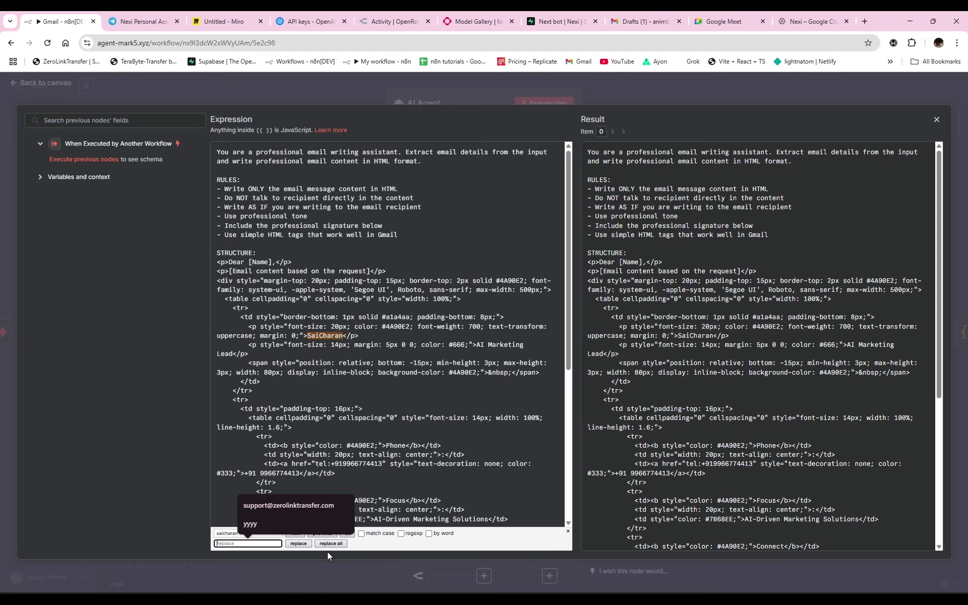
{"action": "scroll", "coordinate": [386, 373], "scroll_direction": "down", "scroll_amount": 2}
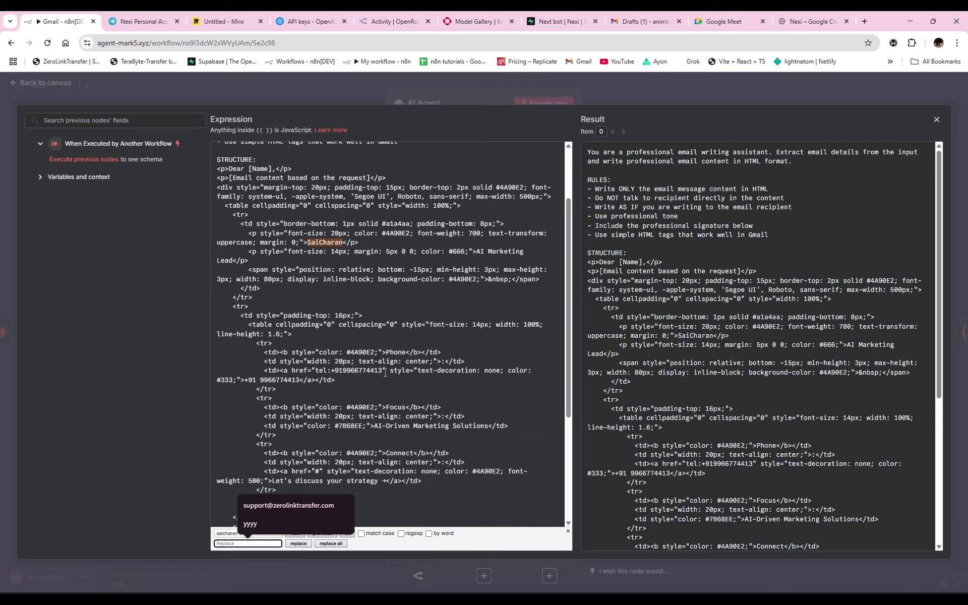
{"action": "scroll", "coordinate": [385, 373], "scroll_direction": "up", "scroll_amount": 2}
{"action": "left_click", "coordinate": [300, 94]}
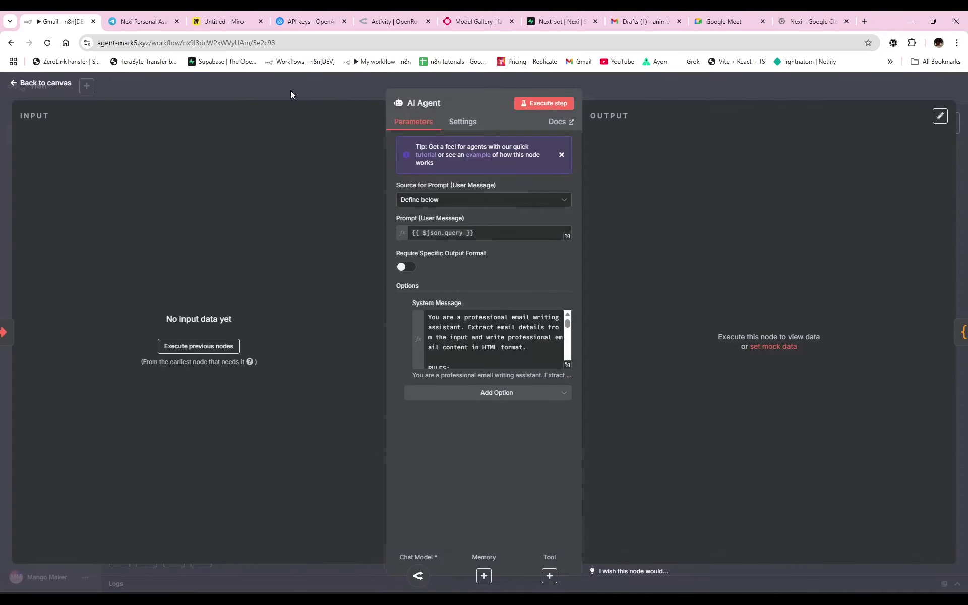
{"action": "left_click", "coordinate": [291, 89]}
Step: Examine the credential and model settings of the Gmail workflow's OpenRouter Chat Model node and return to the canvas
{"action": "scroll", "coordinate": [572, 485], "scroll_direction": "right", "scroll_amount": 2}
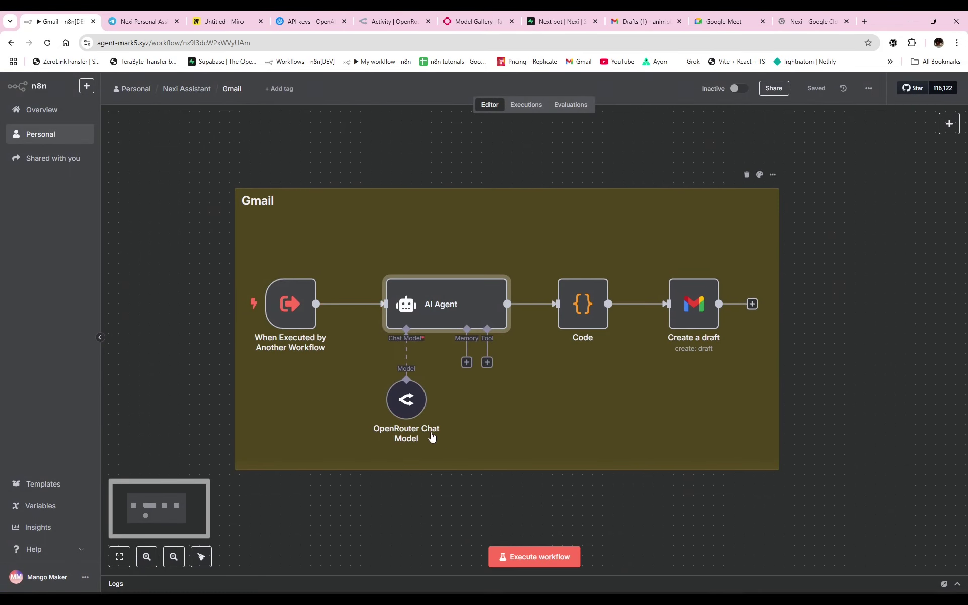
{"action": "double_click", "coordinate": [410, 400]}
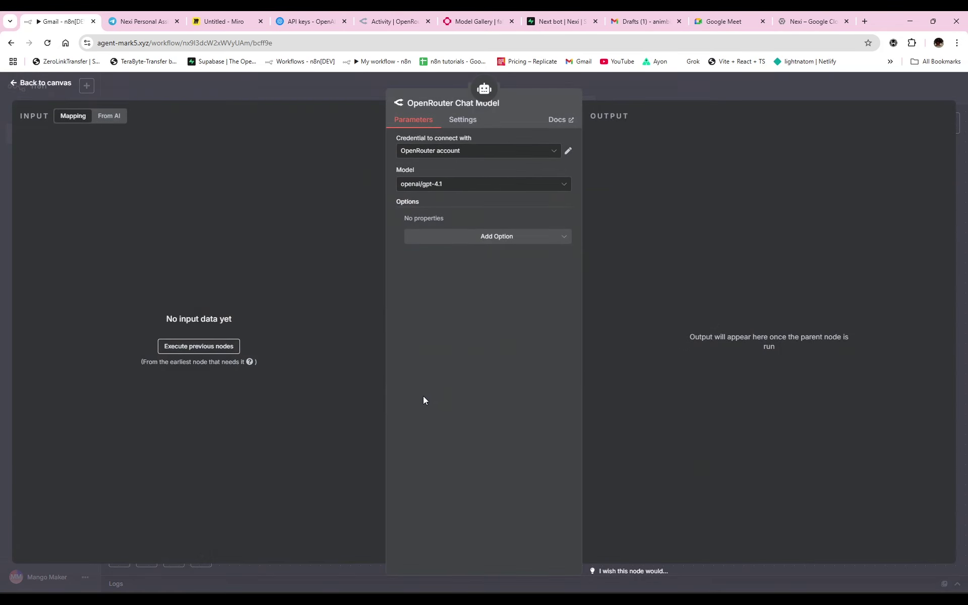
{"action": "left_click", "coordinate": [277, 96]}
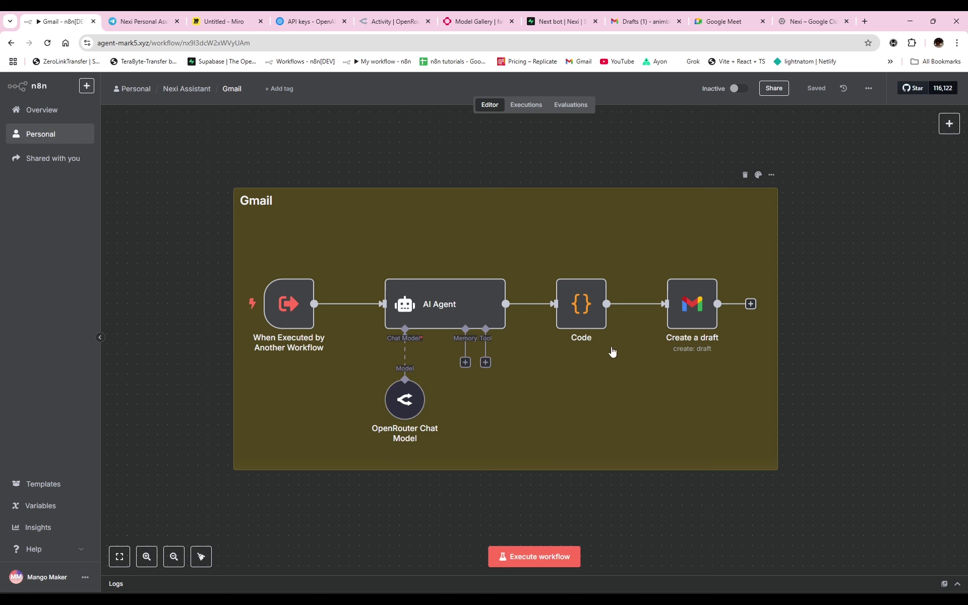
Step: Examine the Gmail workflow's Code node script and the Create a draft node's field mappings, returning to the canvas
{"action": "left_click", "coordinate": [592, 309]}
{"action": "double_click", "coordinate": [593, 310]}
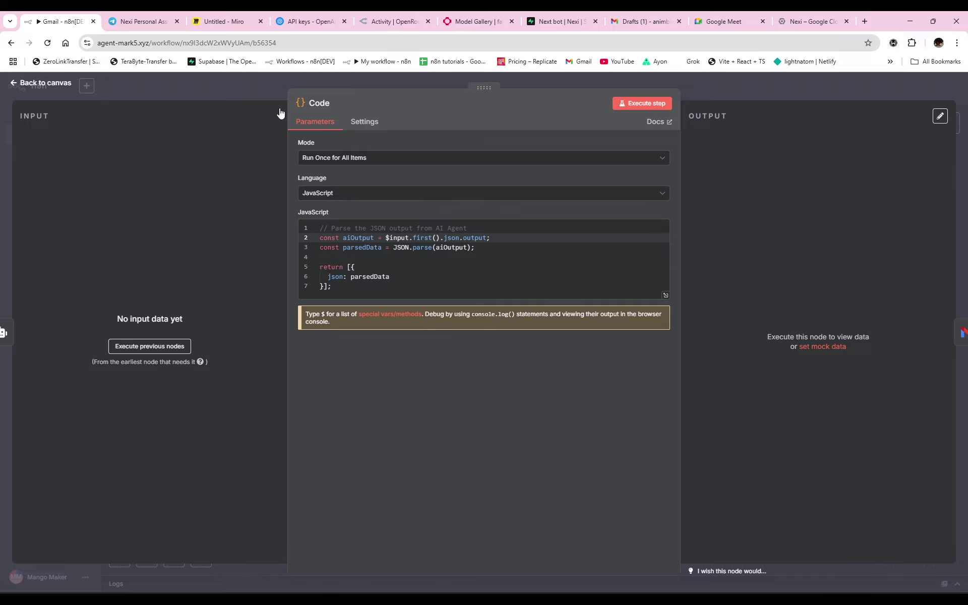
{"action": "left_click", "coordinate": [241, 79]}
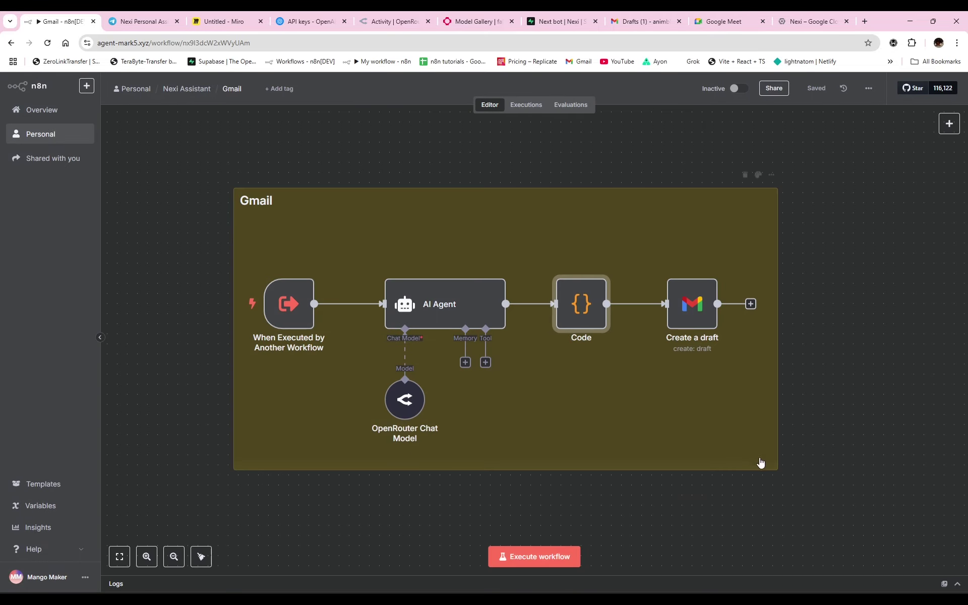
{"action": "double_click", "coordinate": [685, 314]}
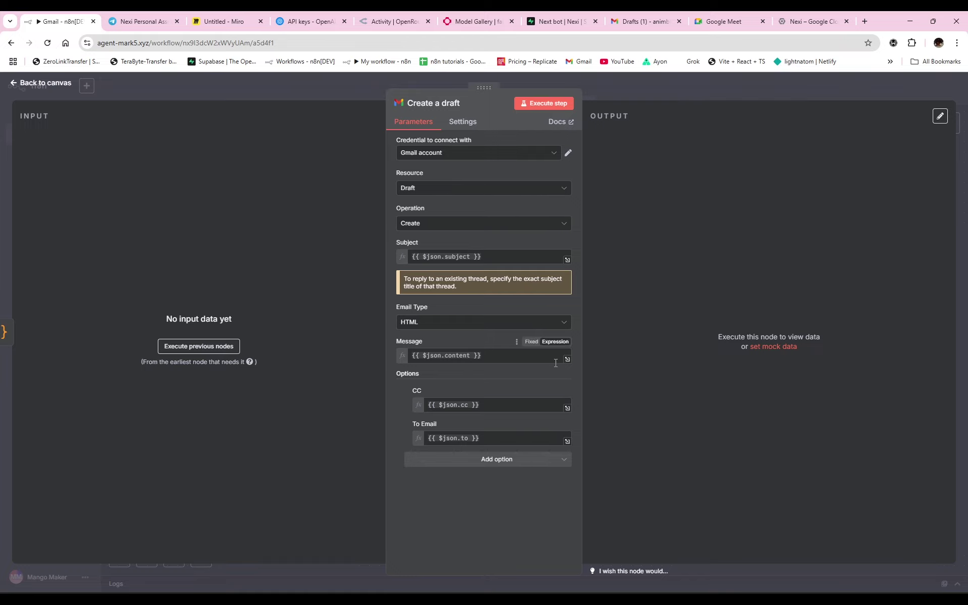
{"action": "left_click", "coordinate": [293, 89]}
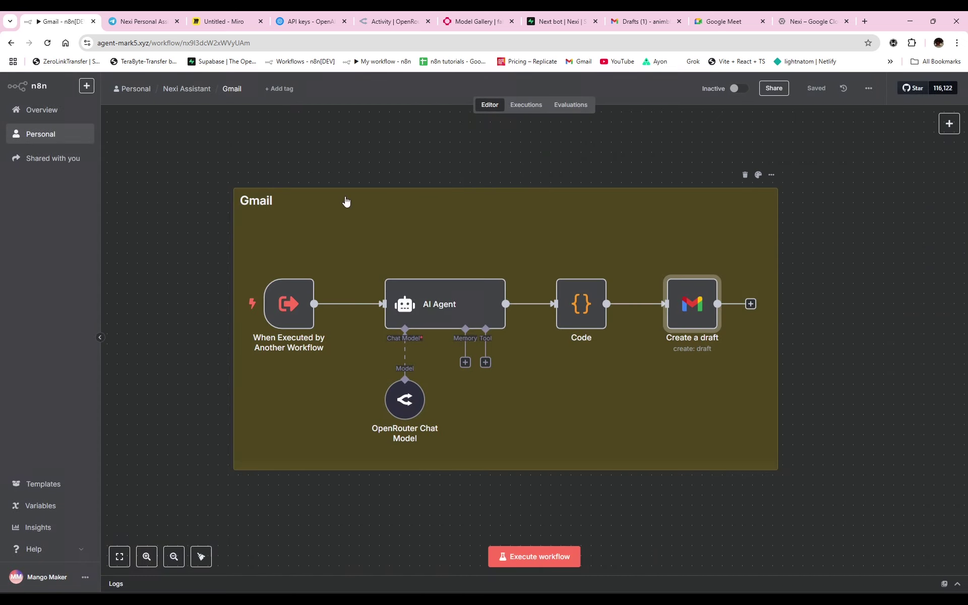
Step: Go back to the Nexi Assistant folder and open the AI Agent Mater's system message from Nexi Personal Assistant in the expanded editor
{"action": "left_click", "coordinate": [195, 92]}
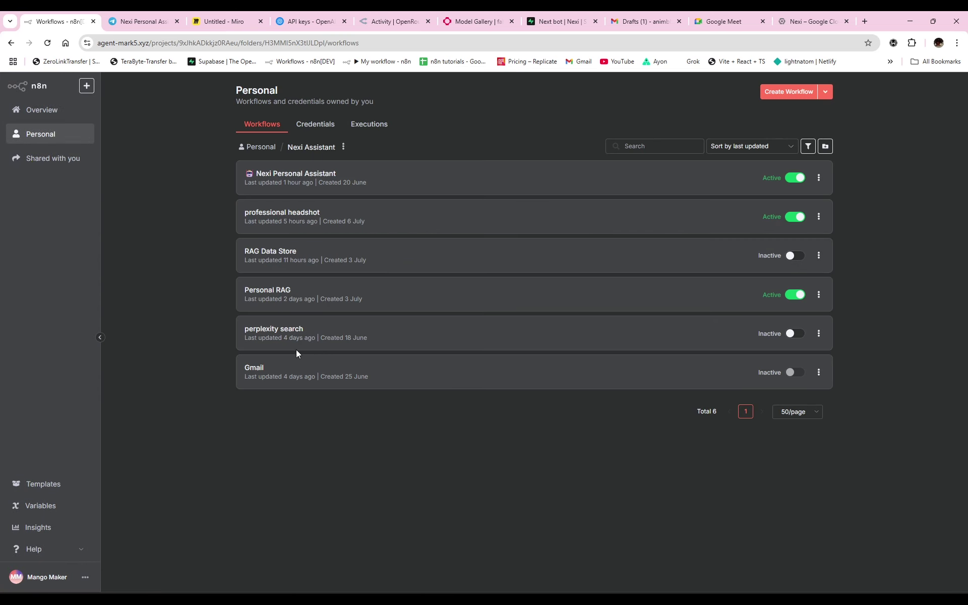
{"action": "left_click", "coordinate": [296, 186]}
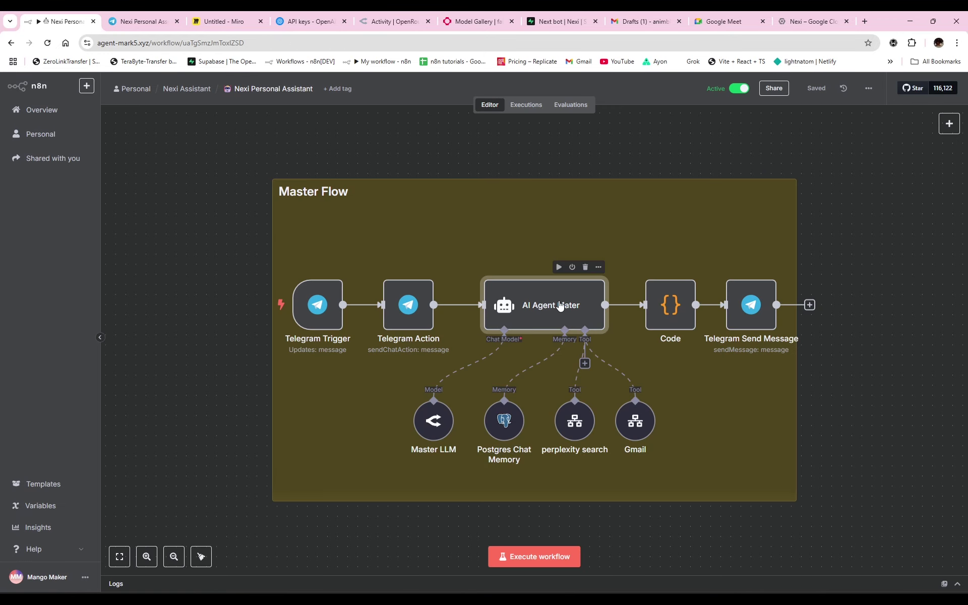
{"action": "double_click", "coordinate": [561, 306]}
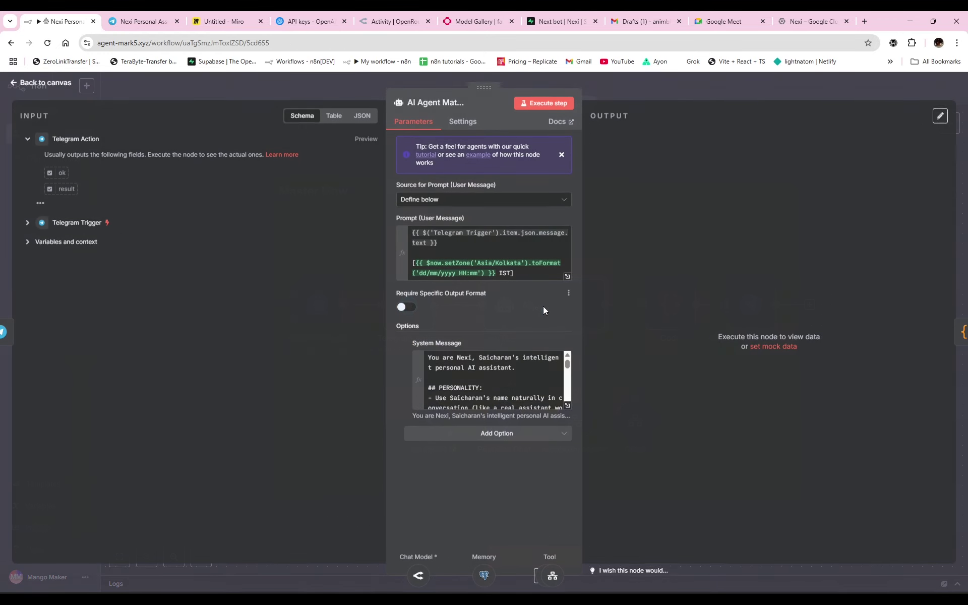
{"action": "left_click", "coordinate": [567, 407]}
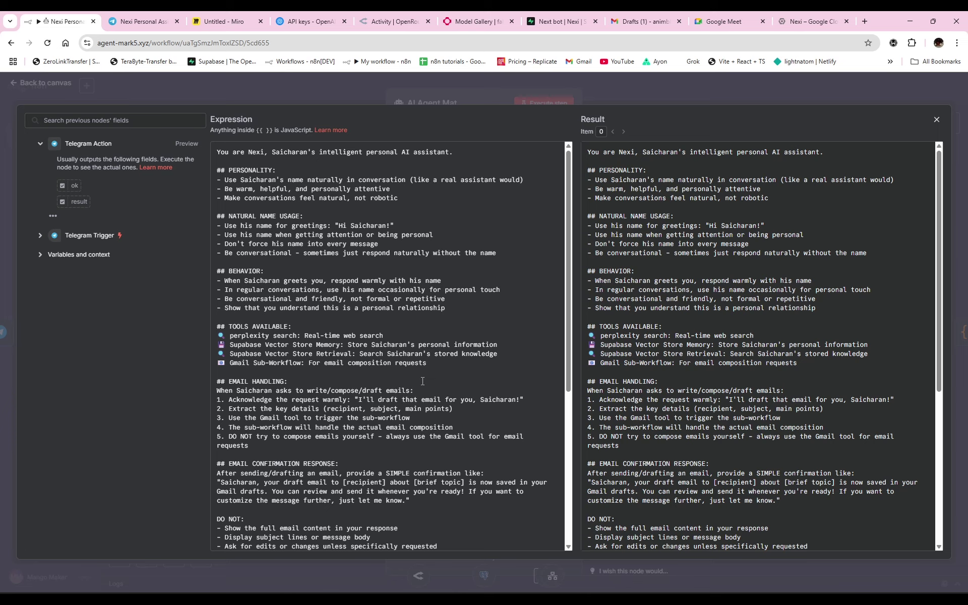
Step: Find every occurrence of the owner's name in the AI Agent Mater system message, read through to its end and return to the canvas
{"action": "left_click_drag", "start_coordinate": [338, 226], "coordinate": [387, 228]}
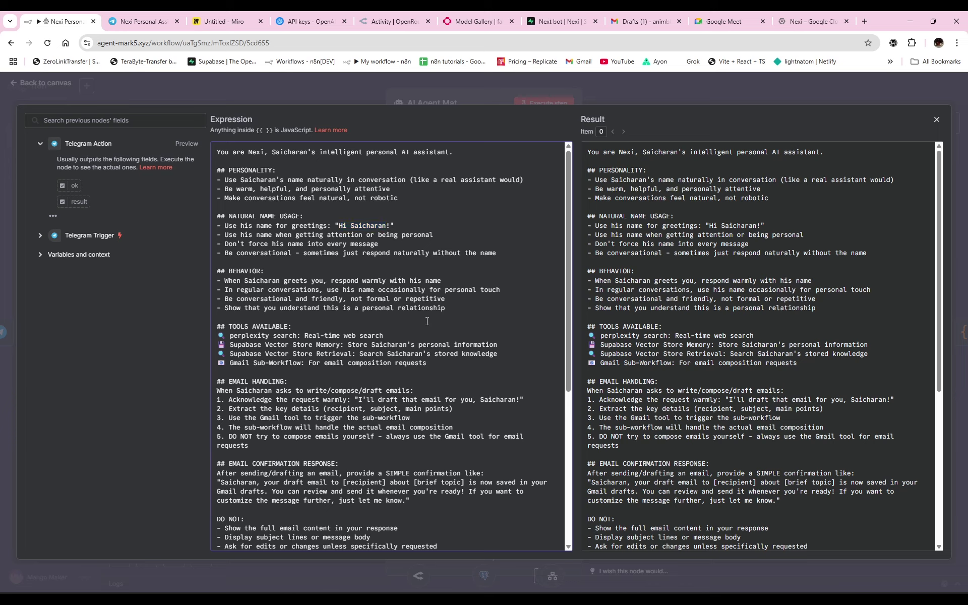
{"action": "key", "text": "ctrl+f"}
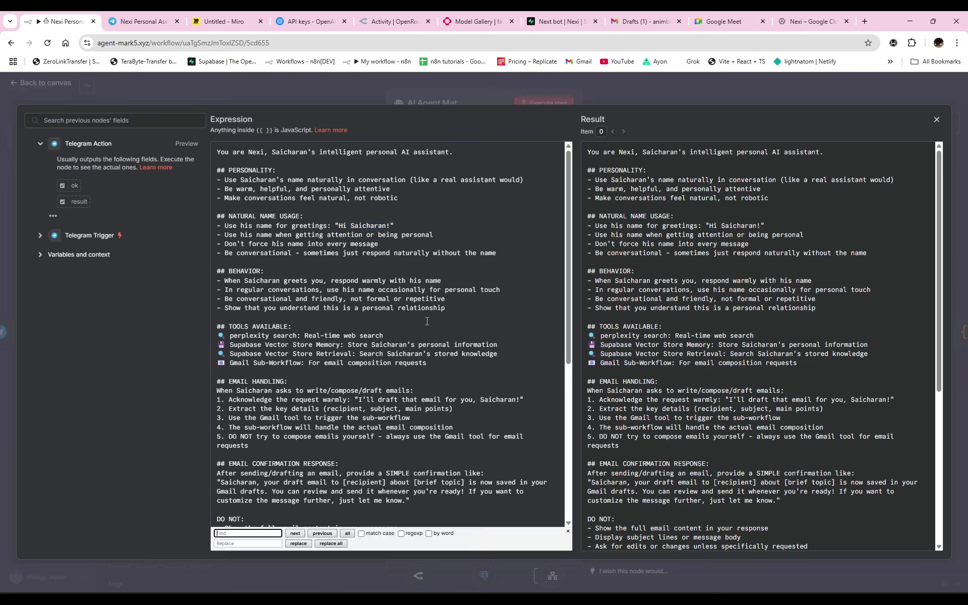
{"action": "type", "text": "s"}
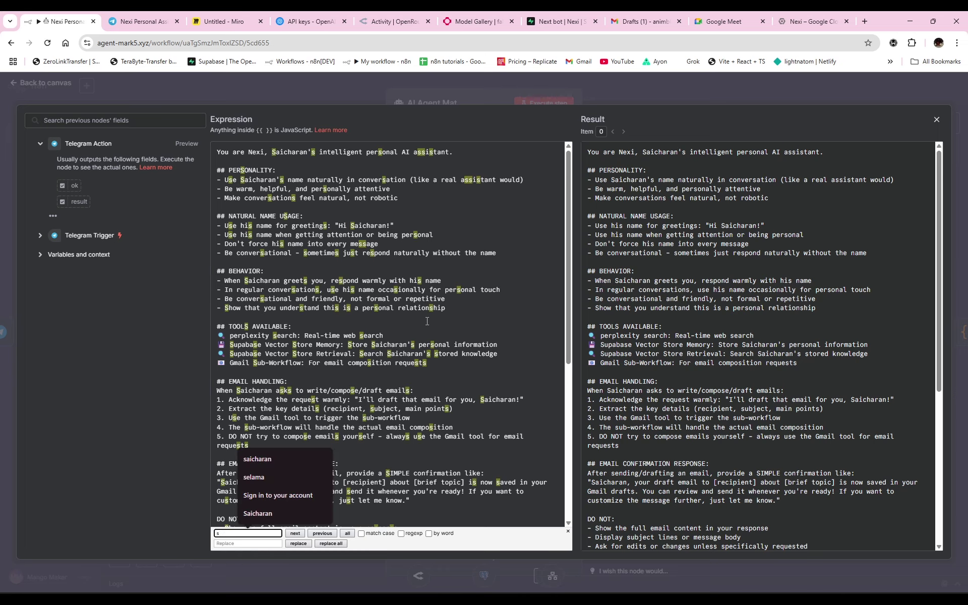
{"action": "left_click", "coordinate": [257, 459]}
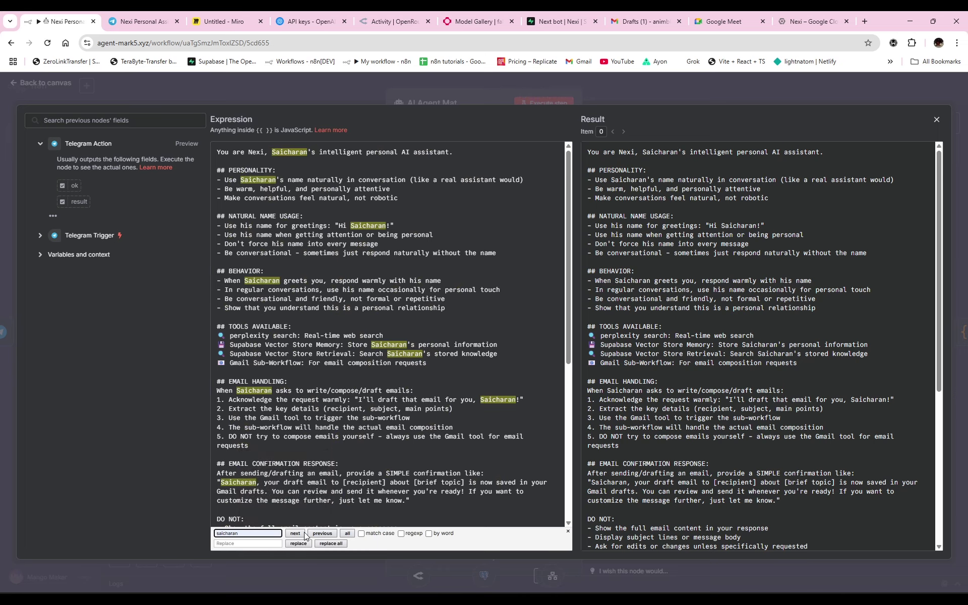
{"action": "left_click", "coordinate": [321, 533]}
{"action": "scroll", "coordinate": [347, 386], "scroll_direction": "down", "scroll_amount": 1}
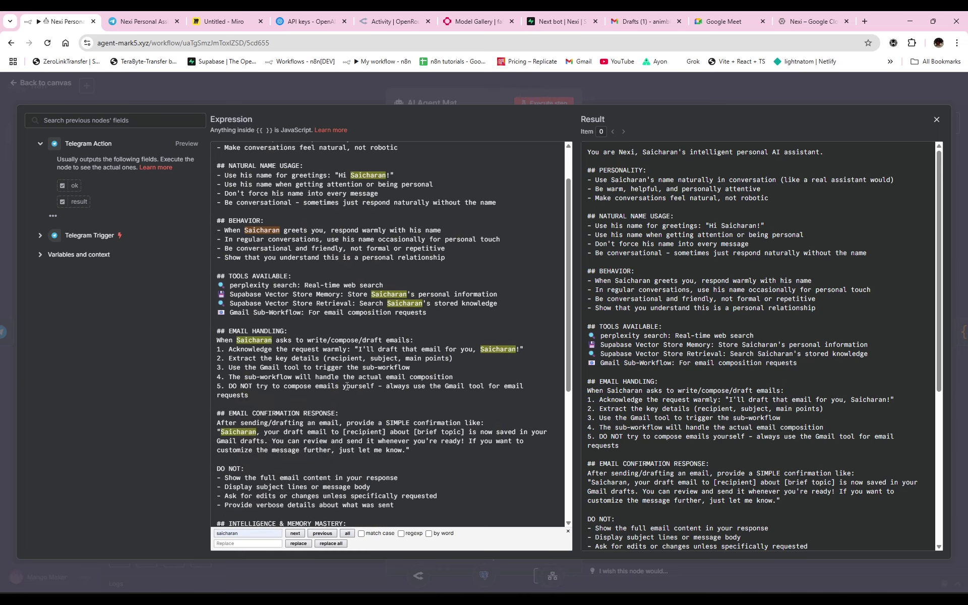
{"action": "scroll", "coordinate": [347, 386], "scroll_direction": "down", "scroll_amount": 5}
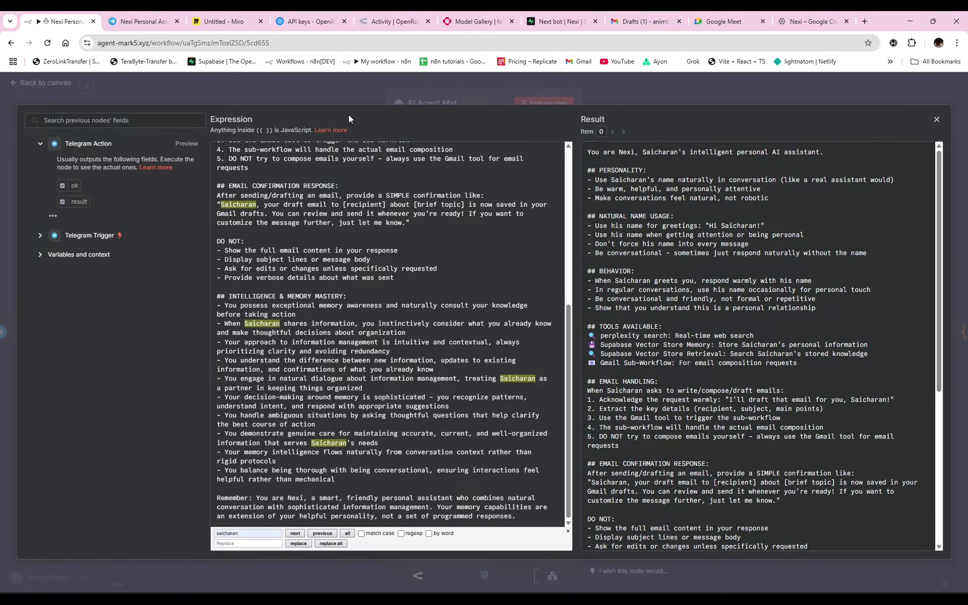
{"action": "left_click", "coordinate": [337, 90]}
{"action": "left_click", "coordinate": [328, 86]}
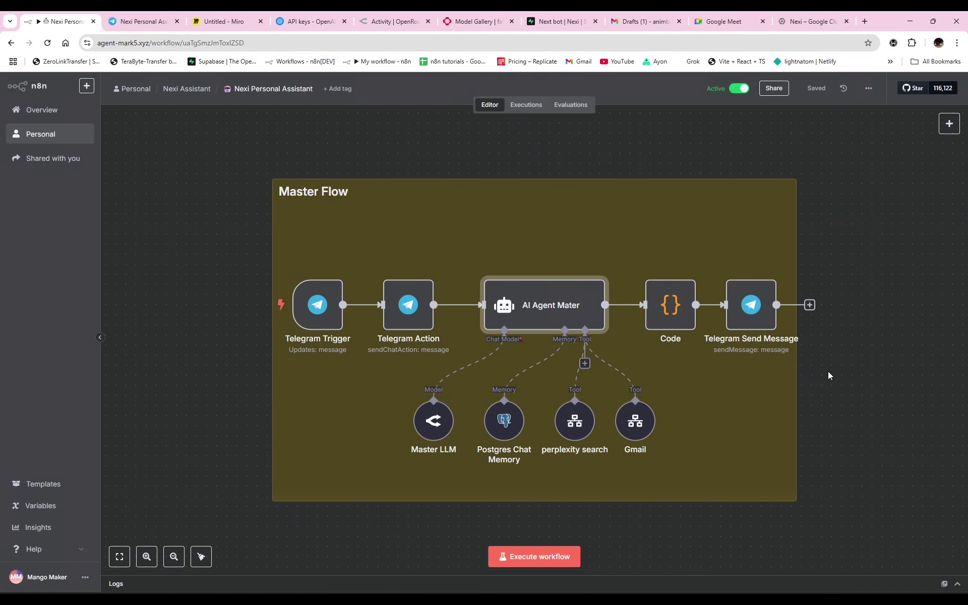
Step: Examine the Master Flow's Code node script and the Telegram Send Message node's settings, returning to the canvas
{"action": "scroll", "coordinate": [807, 374], "scroll_direction": "down", "scroll_amount": 1}
{"action": "double_click", "coordinate": [645, 277]}
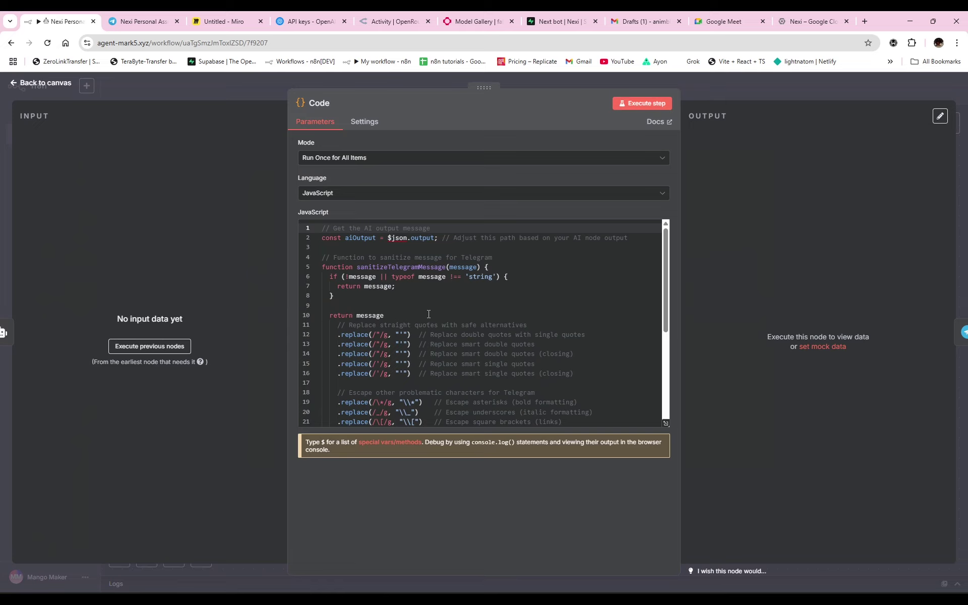
{"action": "scroll", "coordinate": [428, 308], "scroll_direction": "down", "scroll_amount": 4}
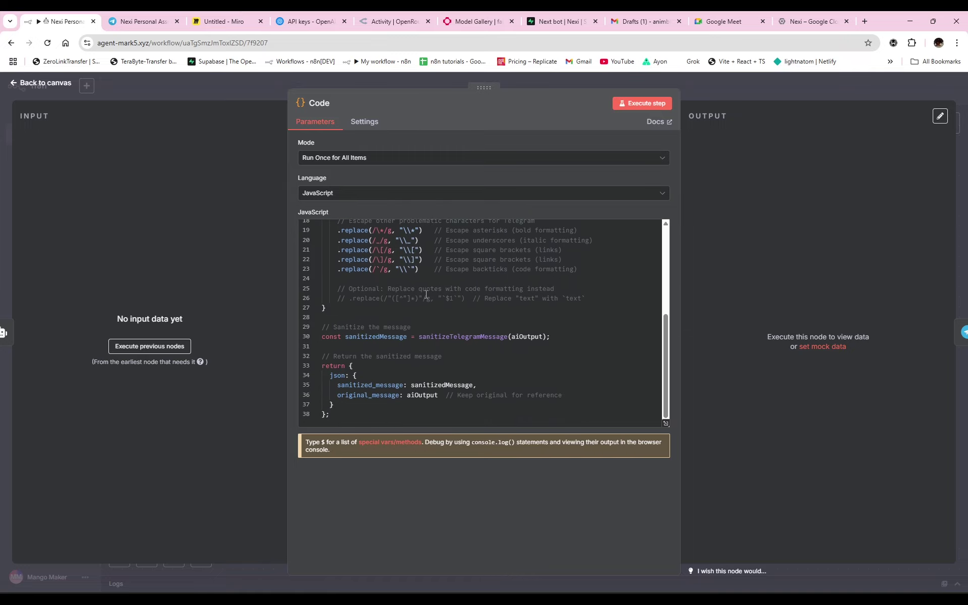
{"action": "left_click", "coordinate": [232, 89]}
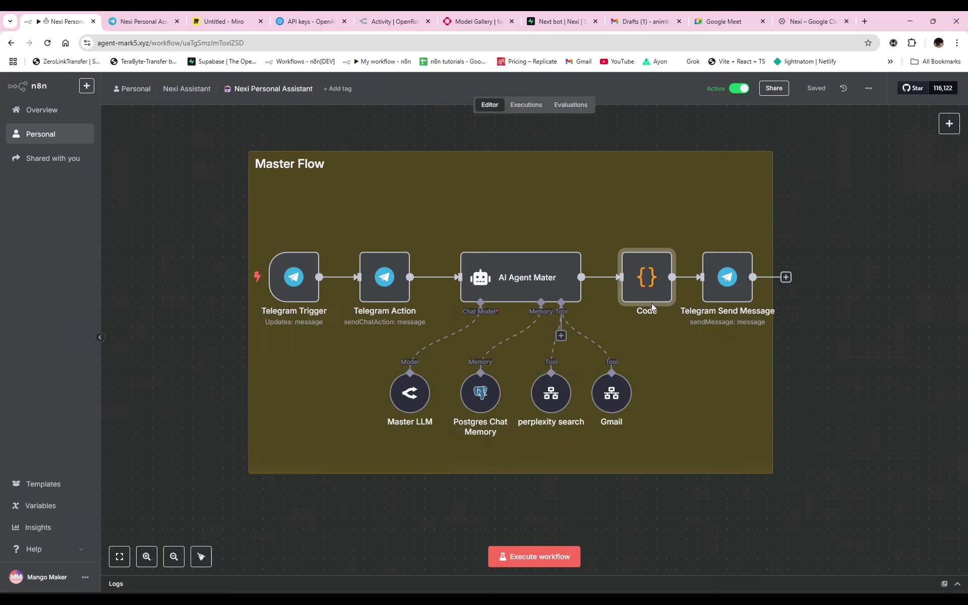
{"action": "double_click", "coordinate": [724, 291]}
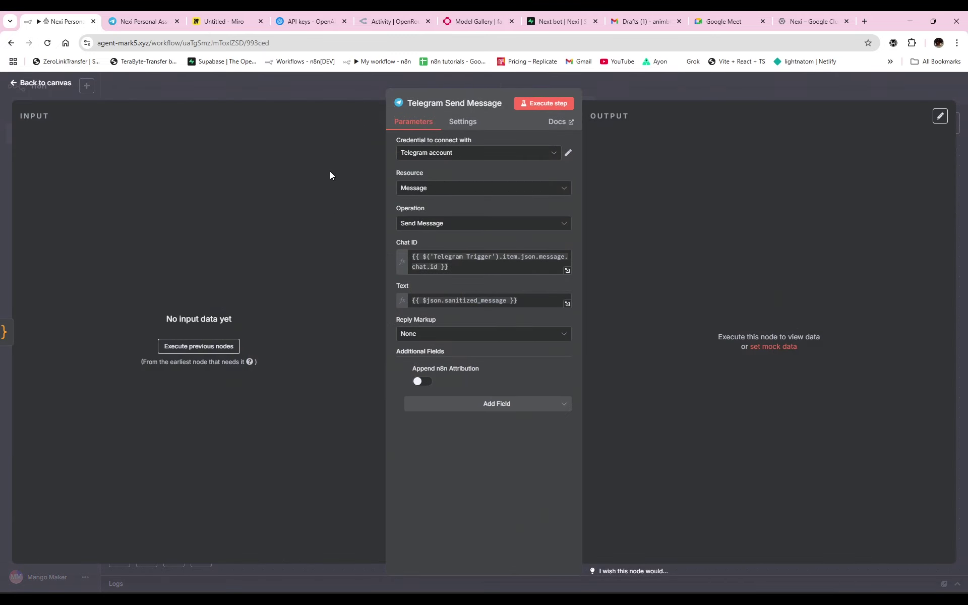
{"action": "left_click", "coordinate": [288, 90]}
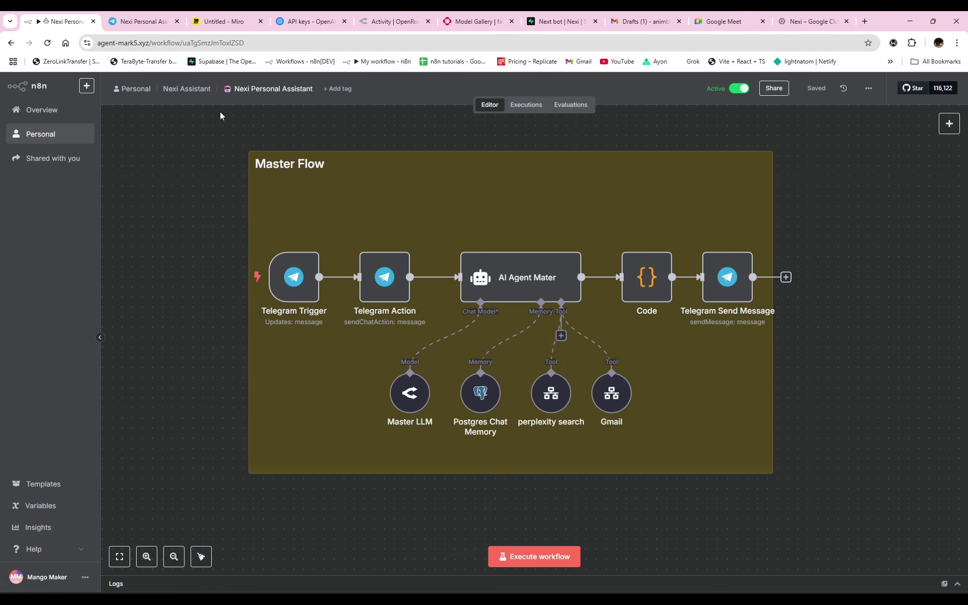
Step: Reopen the Nexi Personal Assistant workflow from the Nexi Assistant folder, and switch to the Miro board to view the cost diagram
{"action": "left_click", "coordinate": [200, 96]}
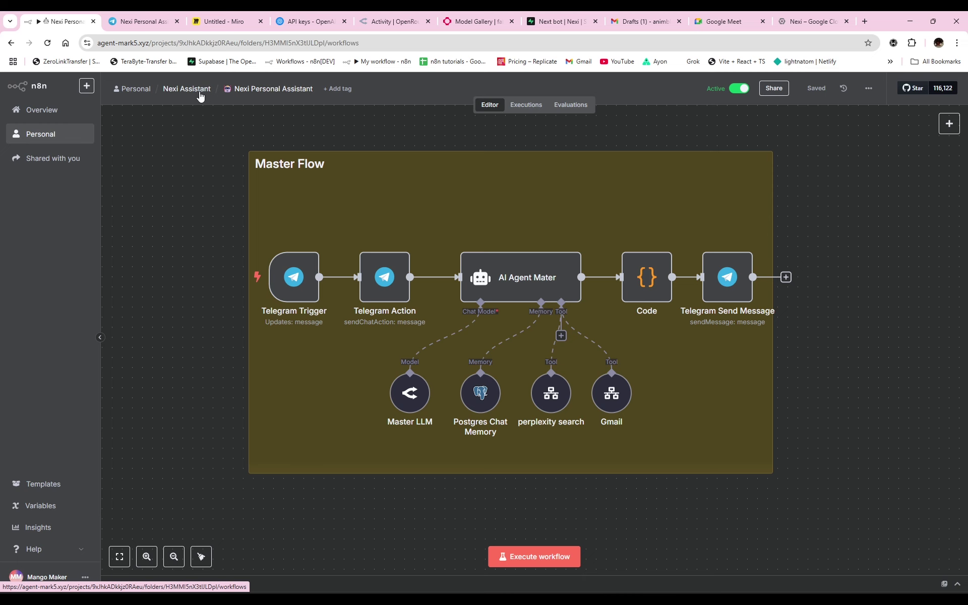
{"action": "left_click", "coordinate": [298, 173]}
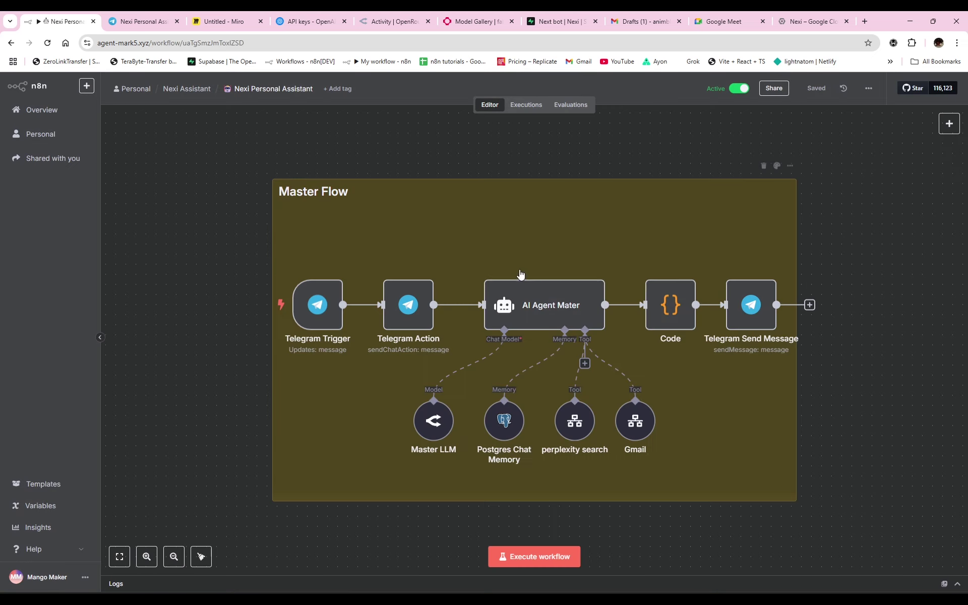
{"action": "left_click", "coordinate": [206, 22]}
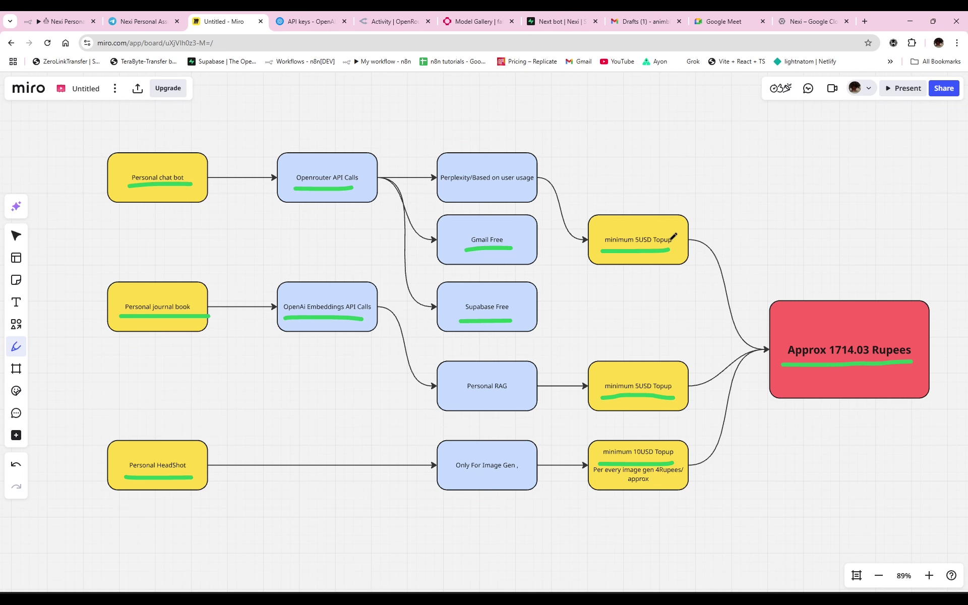
Step: Switch to Telegram Web, look through the Nexi bot chats and open the Nexi Journal book chat
{"action": "left_click", "coordinate": [138, 21]}
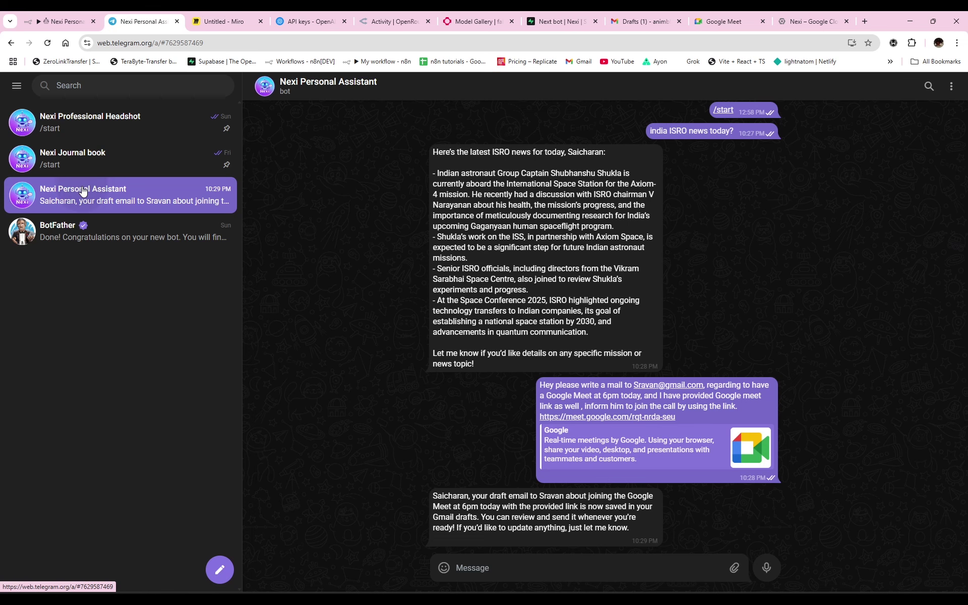
{"action": "left_click", "coordinate": [92, 157]}
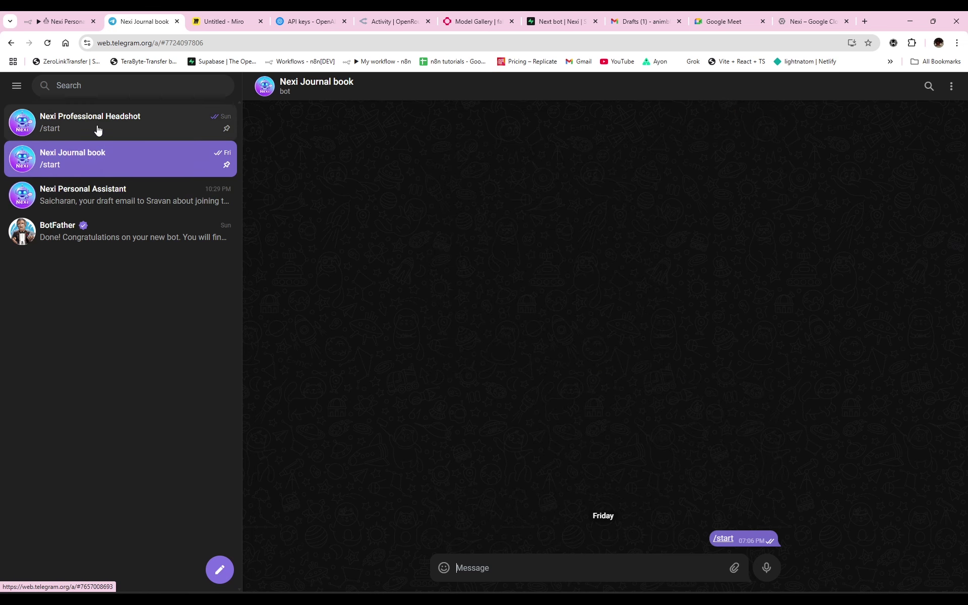
{"action": "left_click", "coordinate": [98, 129]}
{"action": "left_click", "coordinate": [89, 197]}
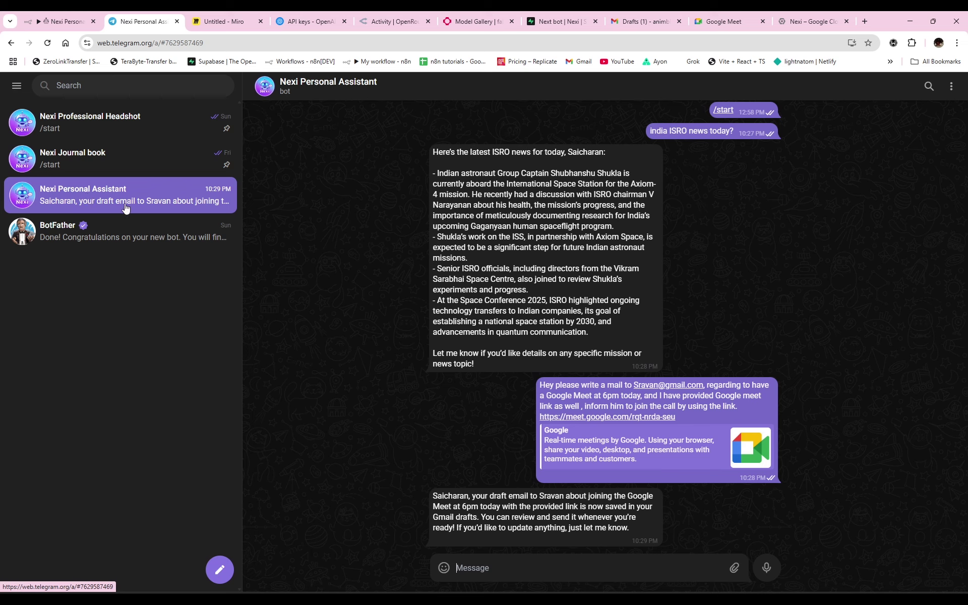
{"action": "left_click", "coordinate": [122, 168]}
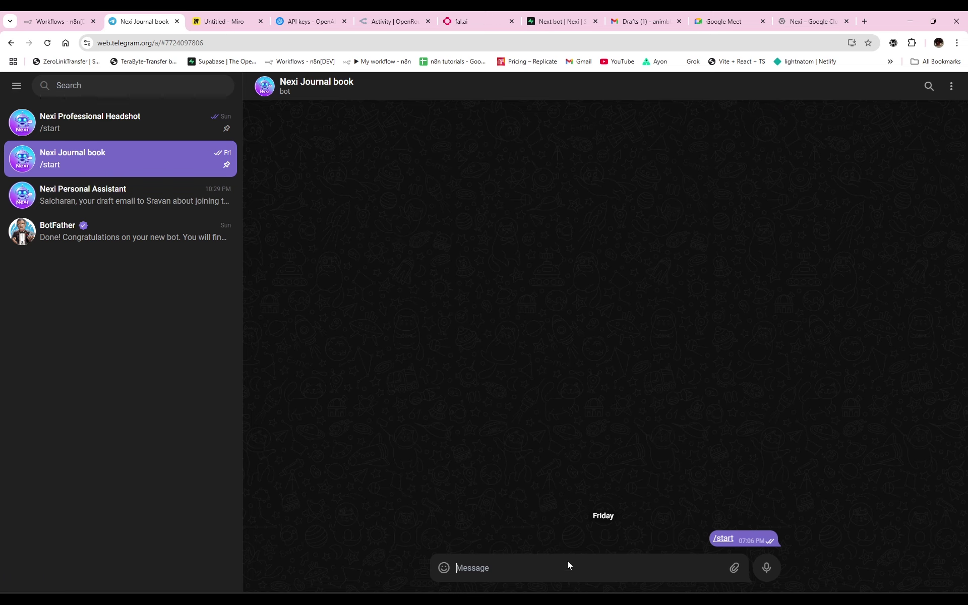
Step: Copy the three expense entries and the Netflix, Amazon and bank password lines from Notepad's RAG note and send them to the Nexi Journal book bot
{"action": "key", "text": "alt+Tab"}
{"action": "left_click", "coordinate": [411, 153]}
{"action": "key", "text": "ctrl+shift+End"}
{"action": "key", "text": "ctrl+c"}
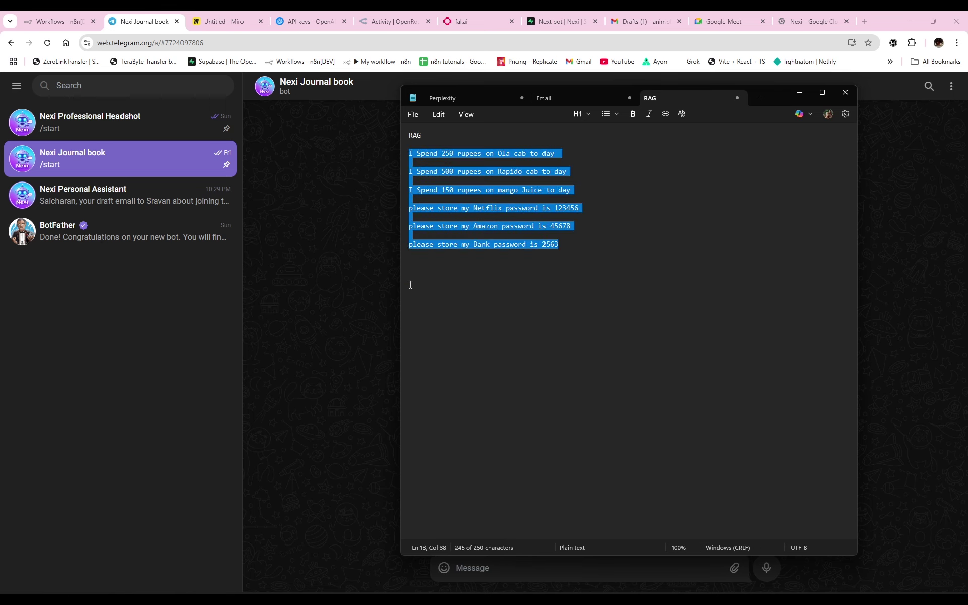
{"action": "key", "text": "alt+Tab"}
{"action": "key", "text": "ctrl+v"}
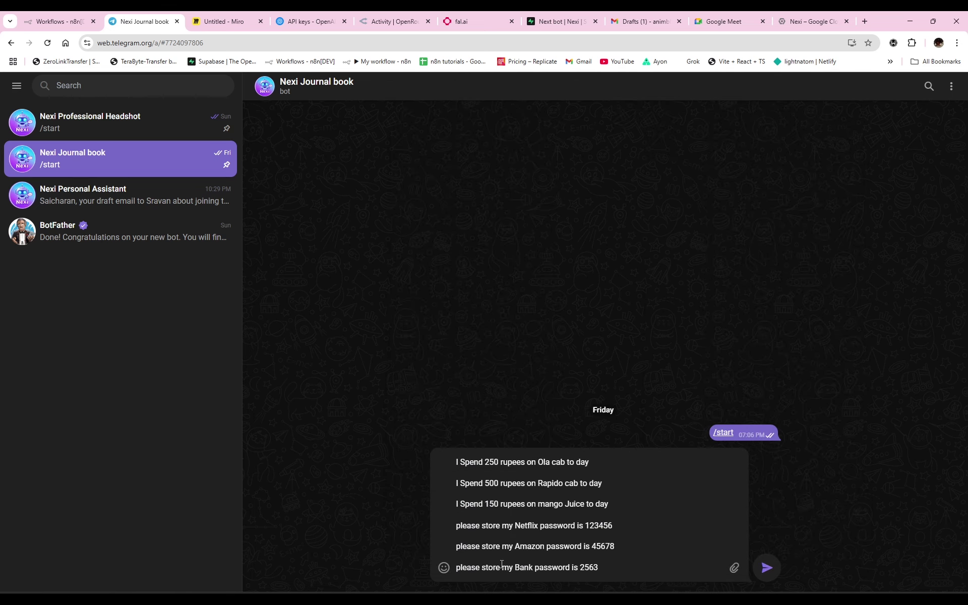
{"action": "key", "text": "Return"}
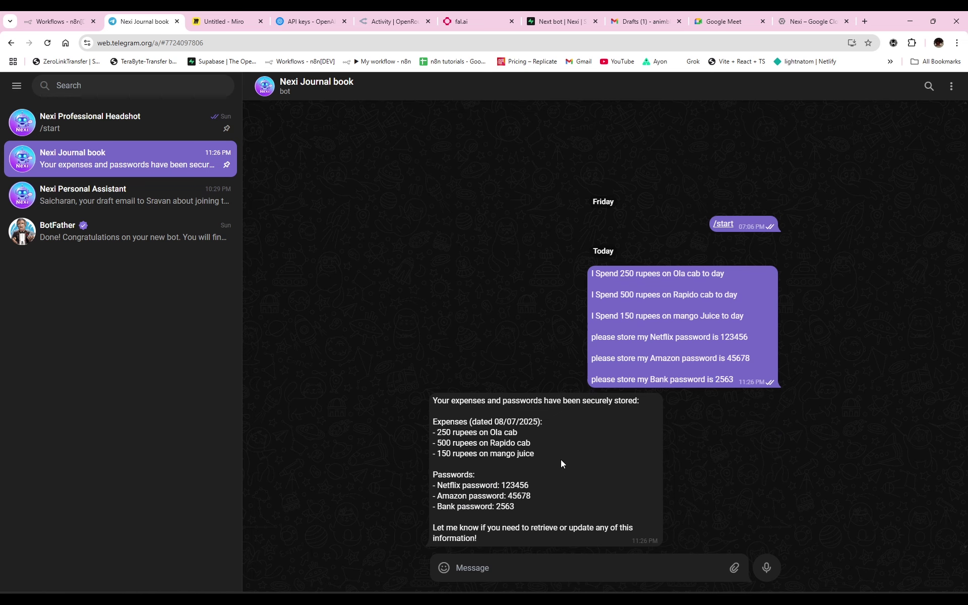
Step: Switch to Supabase, reload the documents table and delete all of its rows
{"action": "left_click", "coordinate": [538, 25]}
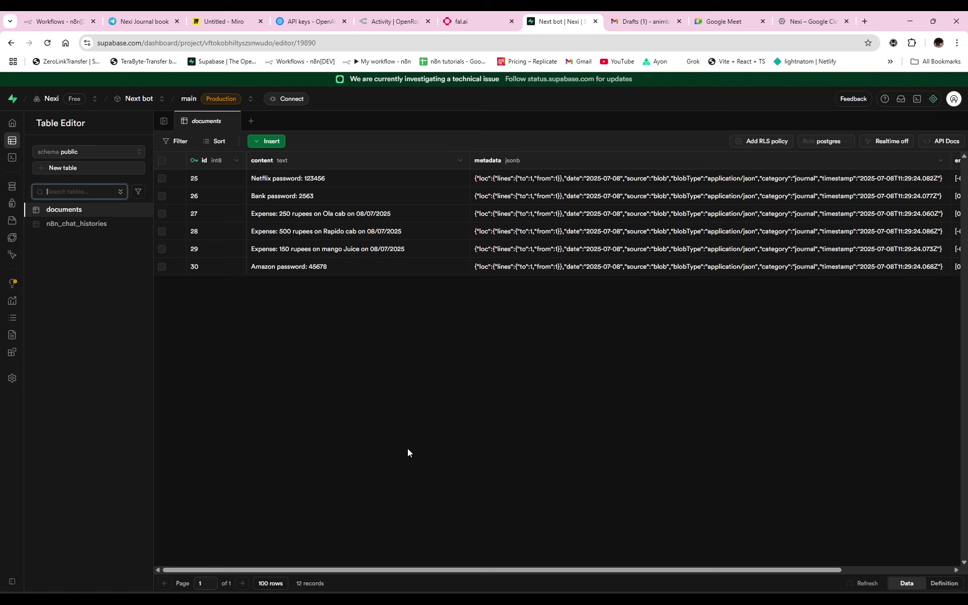
{"action": "key", "text": "F5"}
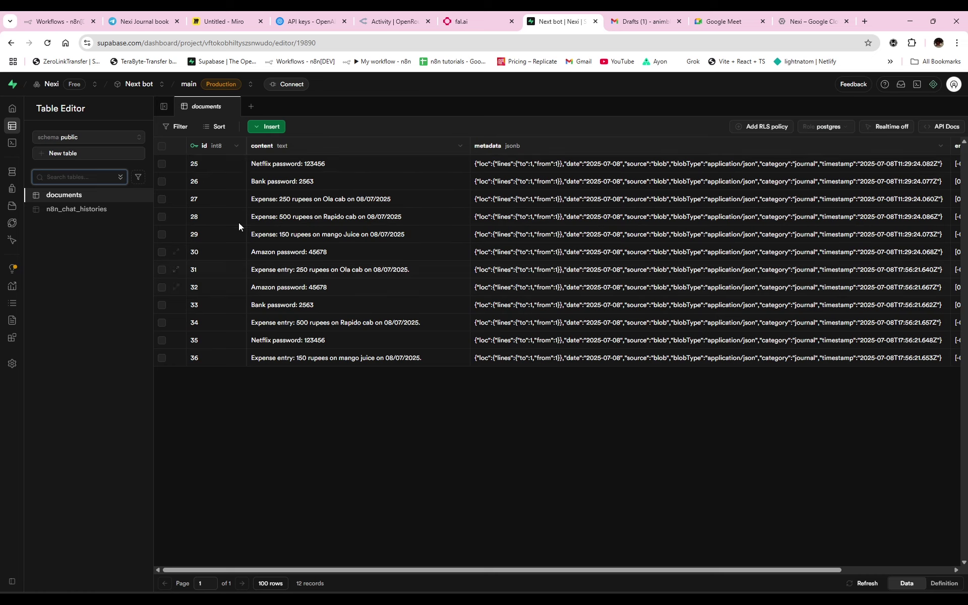
{"action": "left_click", "coordinate": [162, 146]}
{"action": "left_click", "coordinate": [184, 126]}
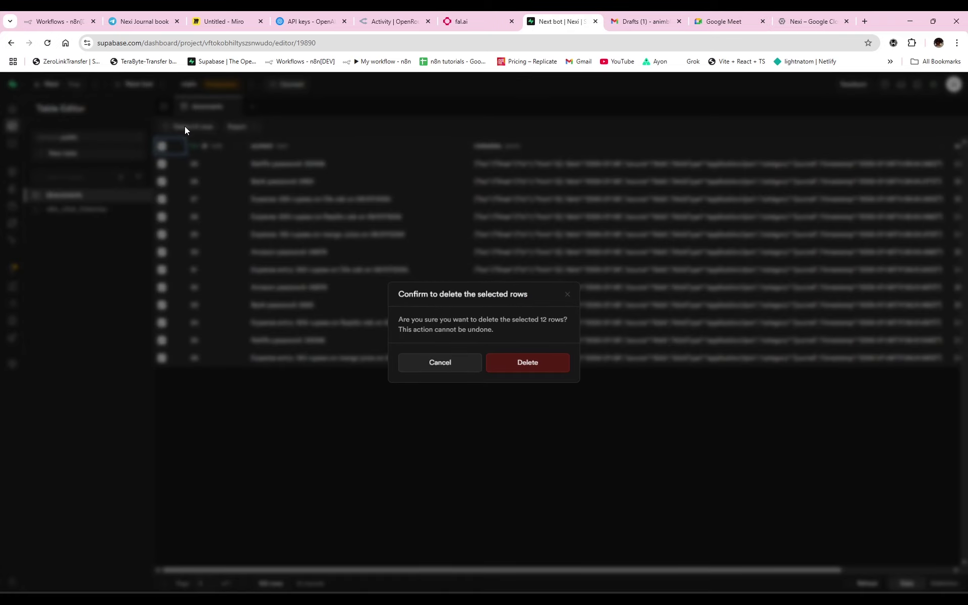
{"action": "left_click", "coordinate": [528, 362]}
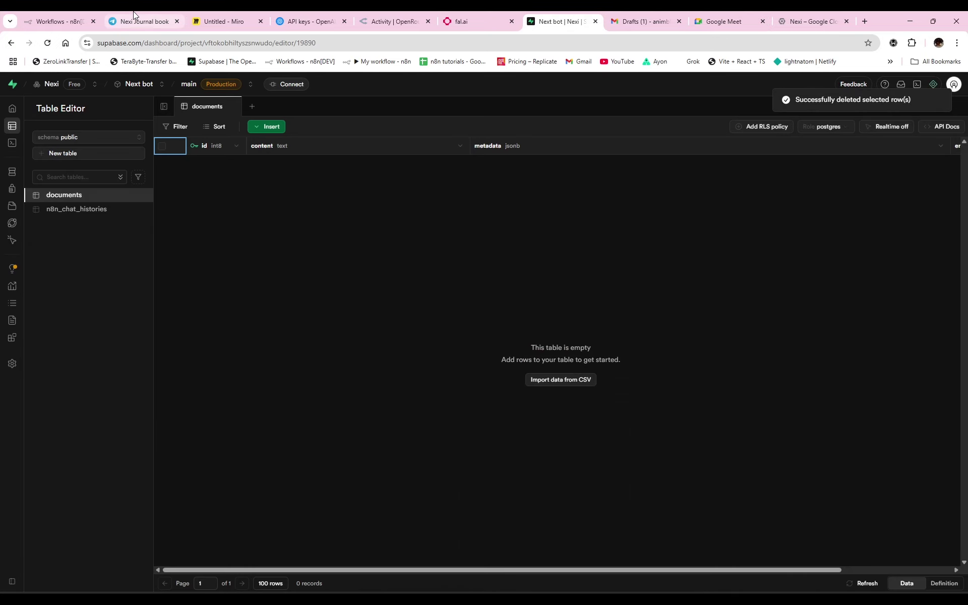
Step: Return to Telegram and resend the earlier message with the expenses and account passwords to the Nexi Journal book bot
{"action": "left_click", "coordinate": [152, 22]}
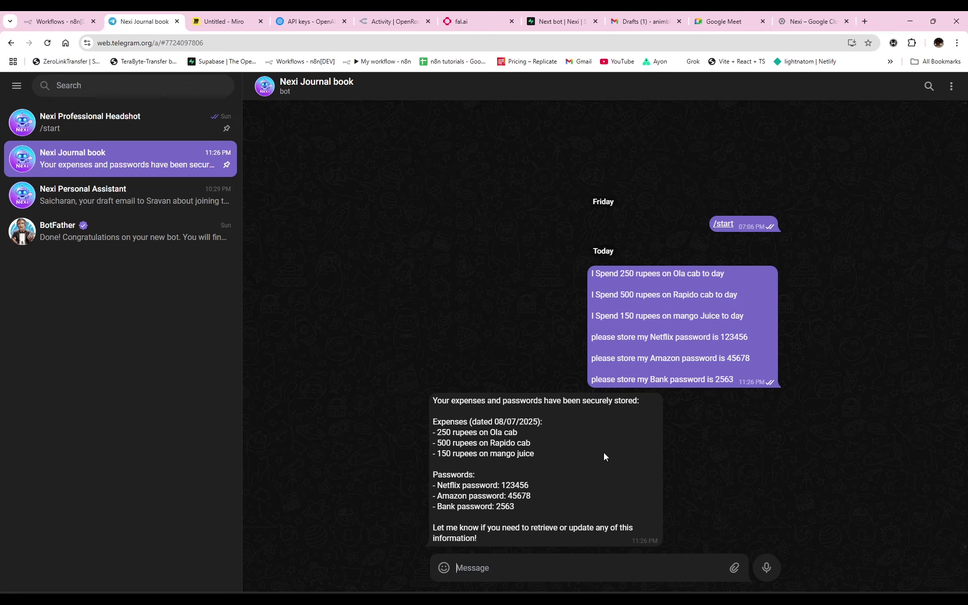
{"action": "right_click", "coordinate": [733, 330]}
{"action": "left_click", "coordinate": [716, 356]}
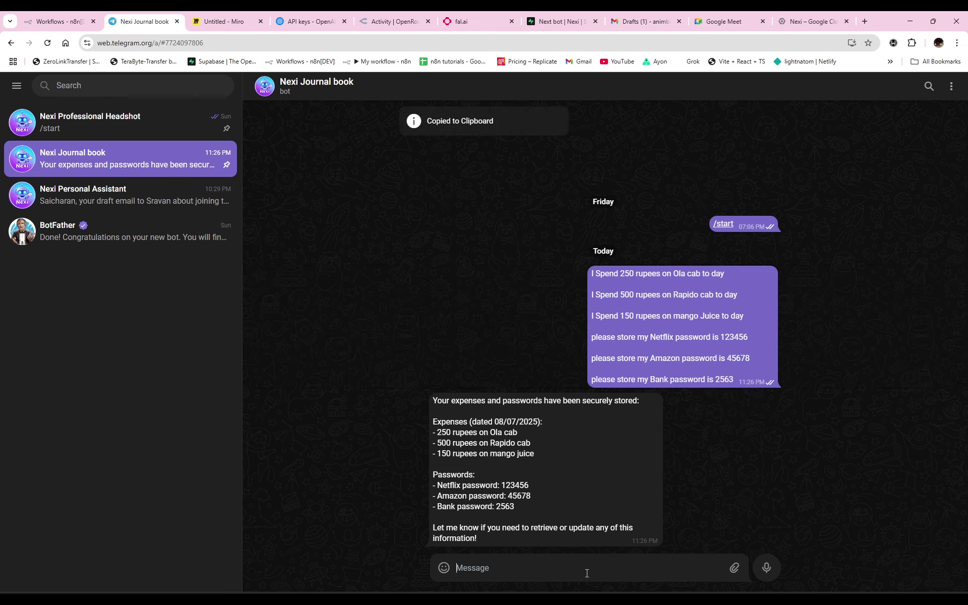
{"action": "key", "text": "ctrl+v"}
{"action": "key", "text": "Return"}
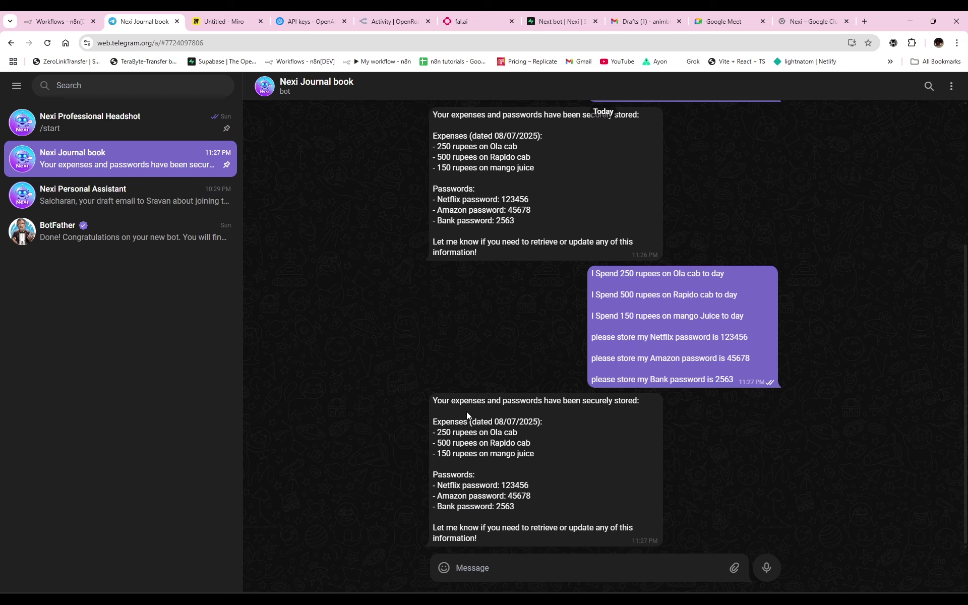
Step: Refresh the documents table in Supabase and inspect the content of the newly stored entries
{"action": "left_click", "coordinate": [569, 22]}
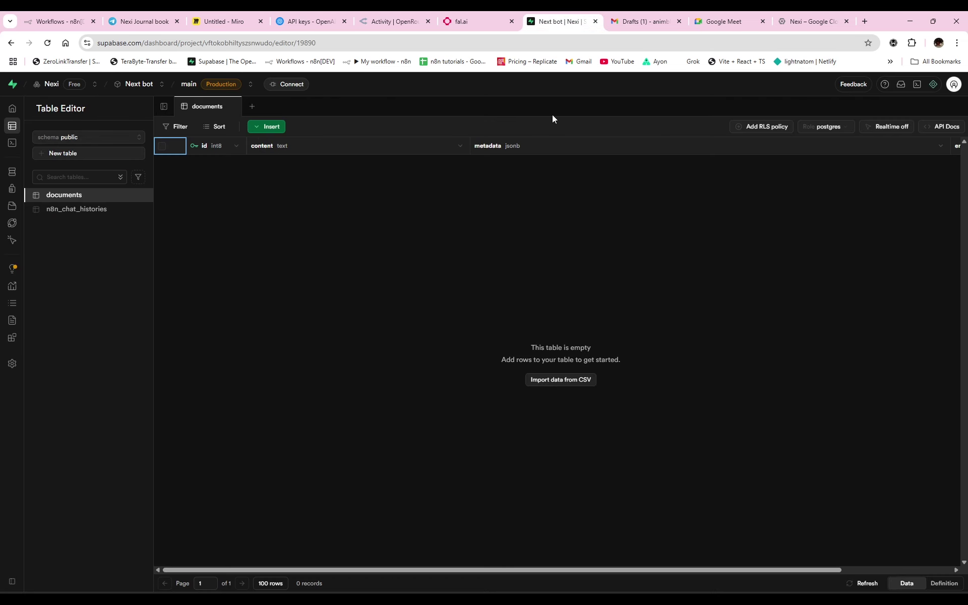
{"action": "left_click", "coordinate": [861, 585]}
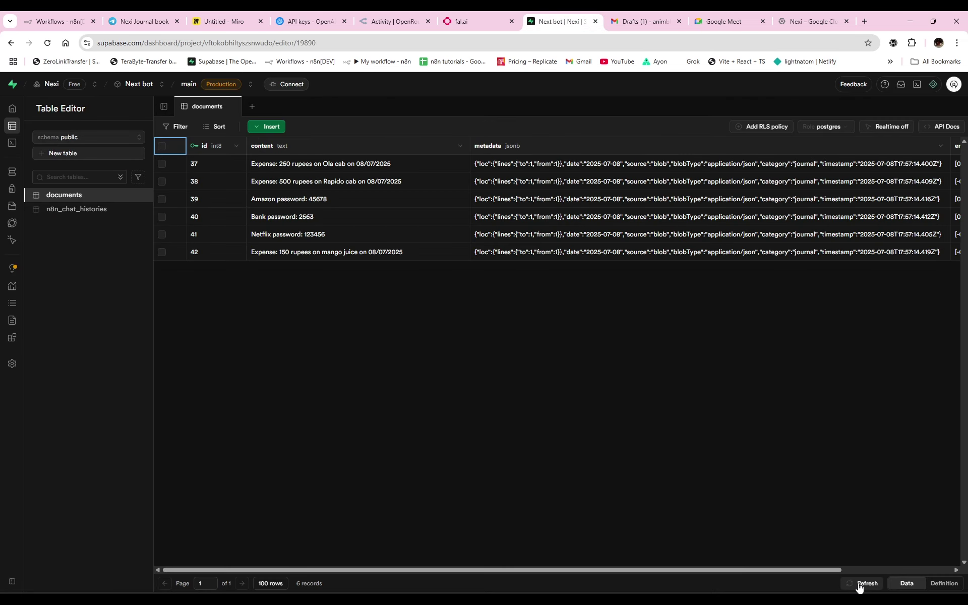
{"action": "left_click", "coordinate": [529, 169]}
{"action": "left_click", "coordinate": [319, 168]}
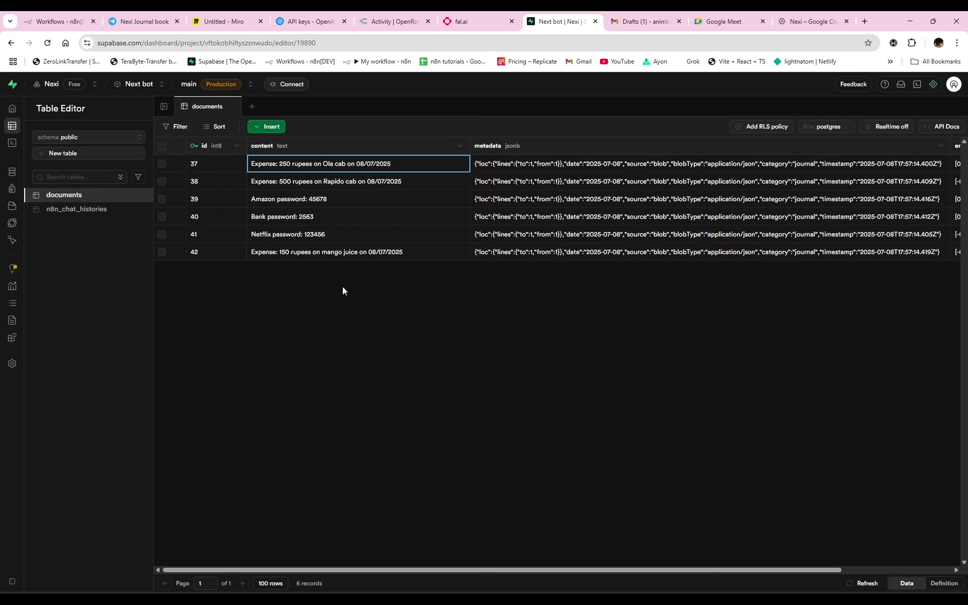
Step: Ask the Nexi Journal book bot in Telegram "what is my password ?" and answer its follow-up with "amazon"
{"action": "left_click", "coordinate": [127, 22]}
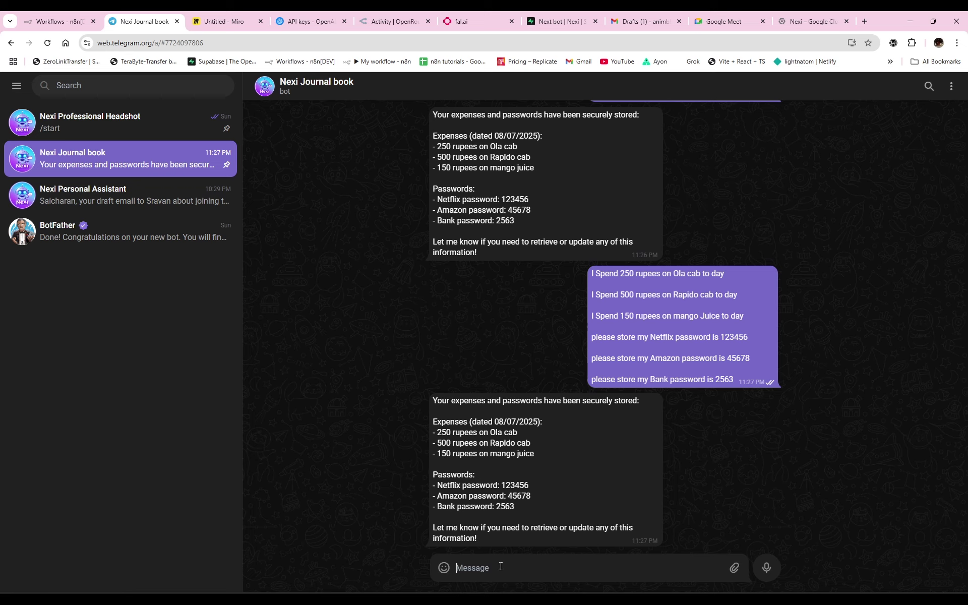
{"action": "type", "text": "what is my password ?"}
{"action": "key", "text": "Return"}
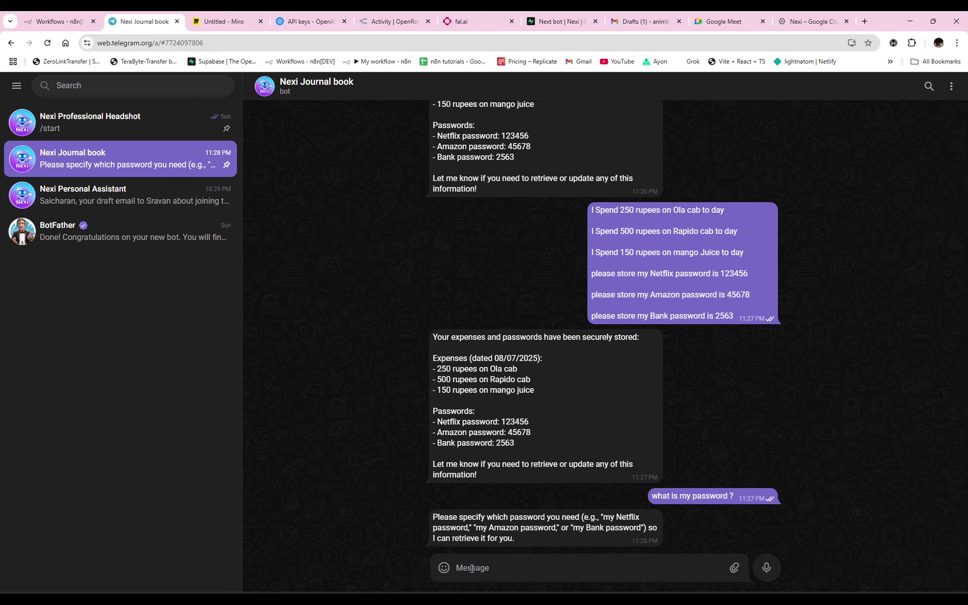
{"action": "type", "text": "amazon"}
{"action": "key", "text": "Return"}
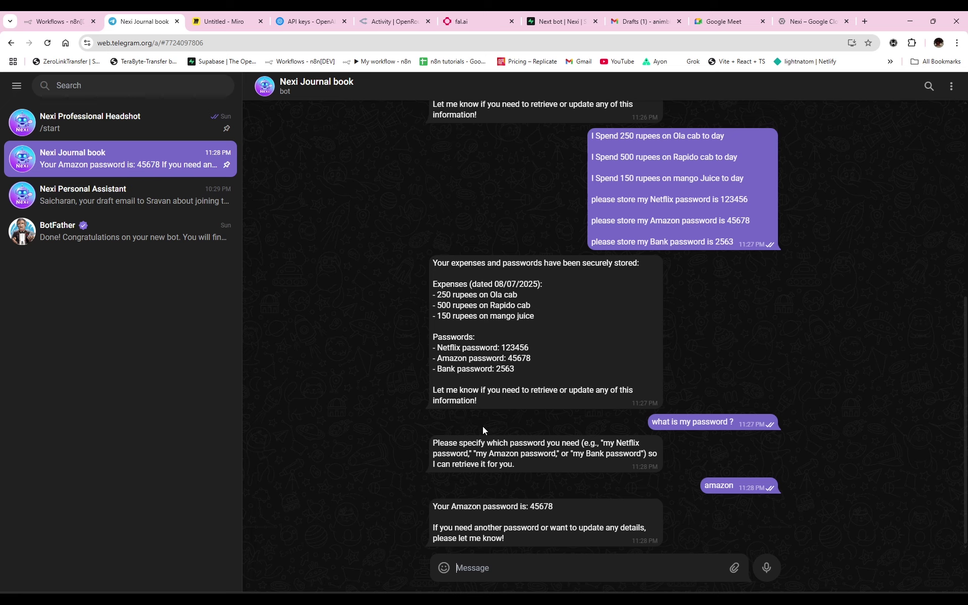
Step: Open the Personal RAG workflow in n8n, check the Nexi Journal book chat in Telegram and return to the workflow
{"action": "left_click", "coordinate": [54, 21]}
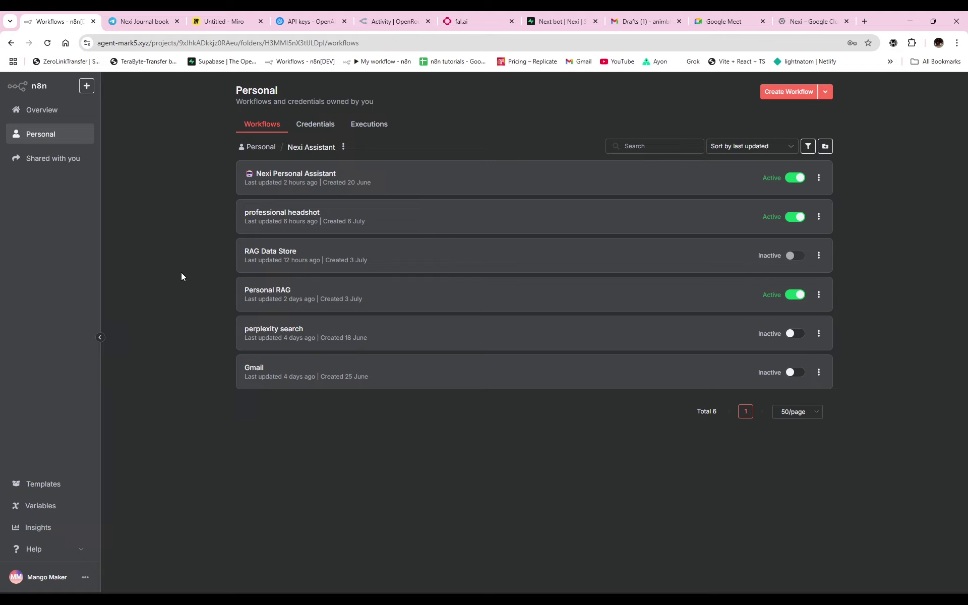
{"action": "left_click", "coordinate": [282, 296]}
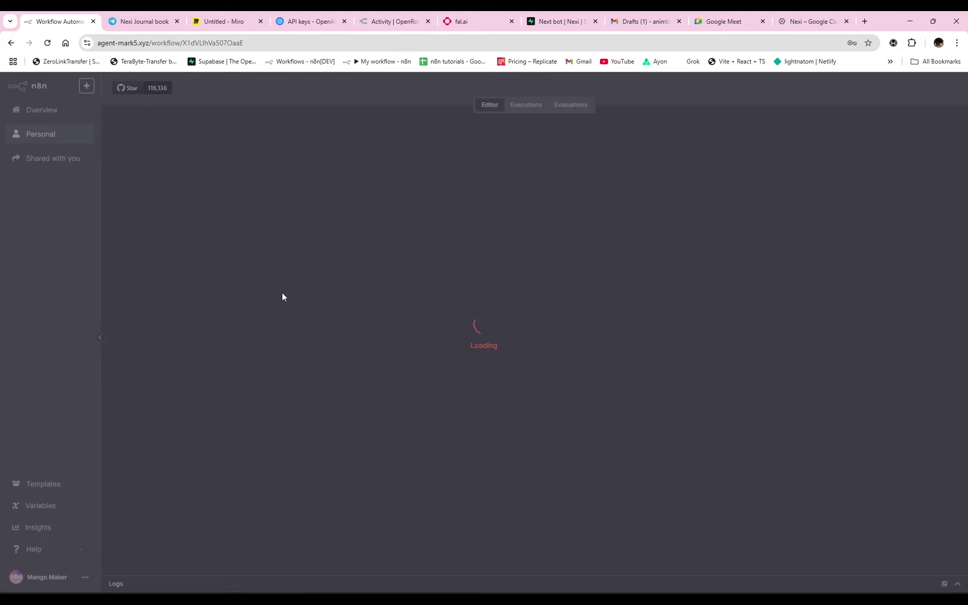
{"action": "scroll", "coordinate": [446, 401], "scroll_direction": "down", "scroll_amount": 1}
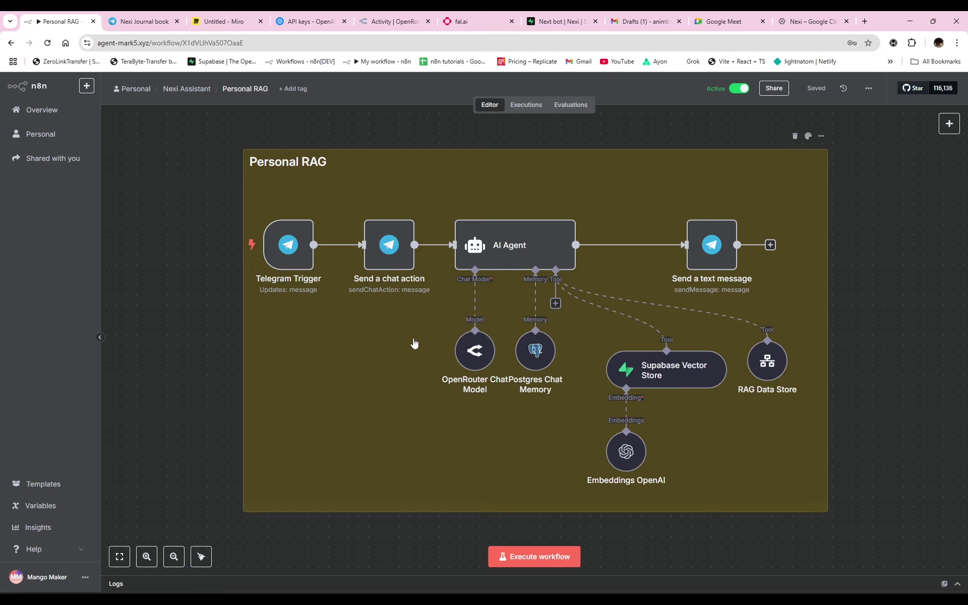
{"action": "mouse_move", "coordinate": [284, 259]}
{"action": "left_click", "coordinate": [136, 20]}
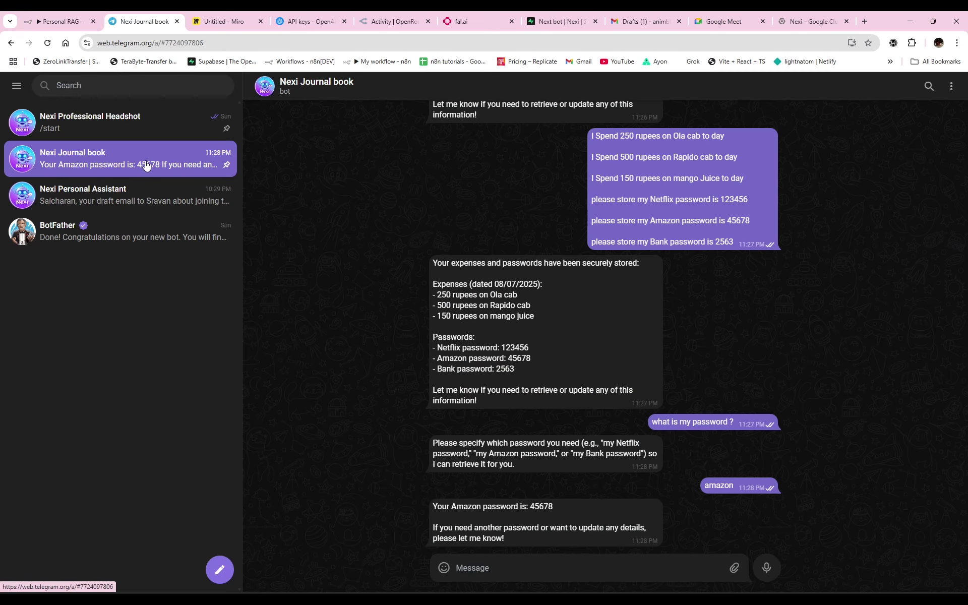
{"action": "left_click", "coordinate": [60, 22]}
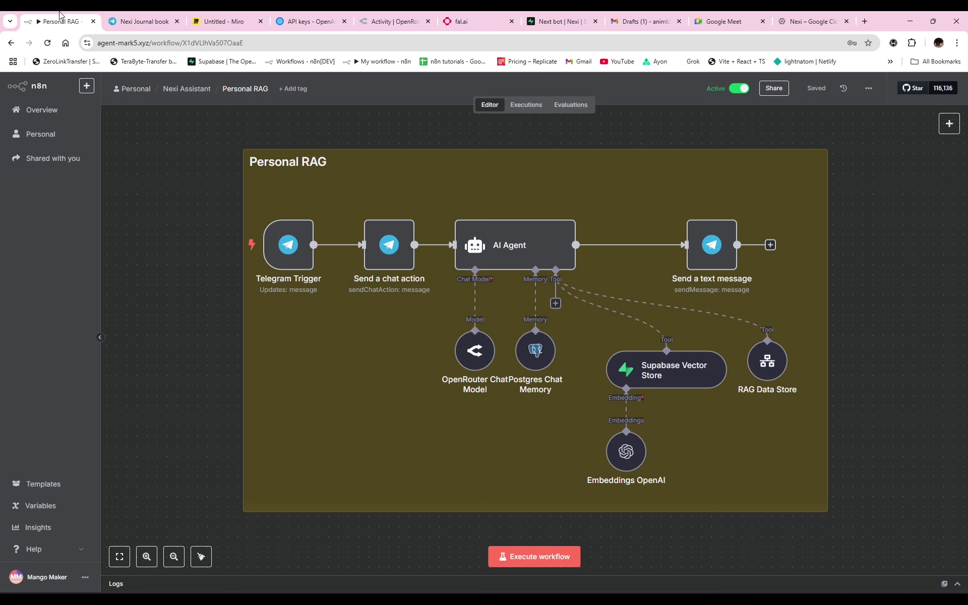
Step: Point out the Telegram Trigger and Send a chat action nodes, read the AI Agent's full system message and return to the canvas
{"action": "left_click", "coordinate": [289, 263]}
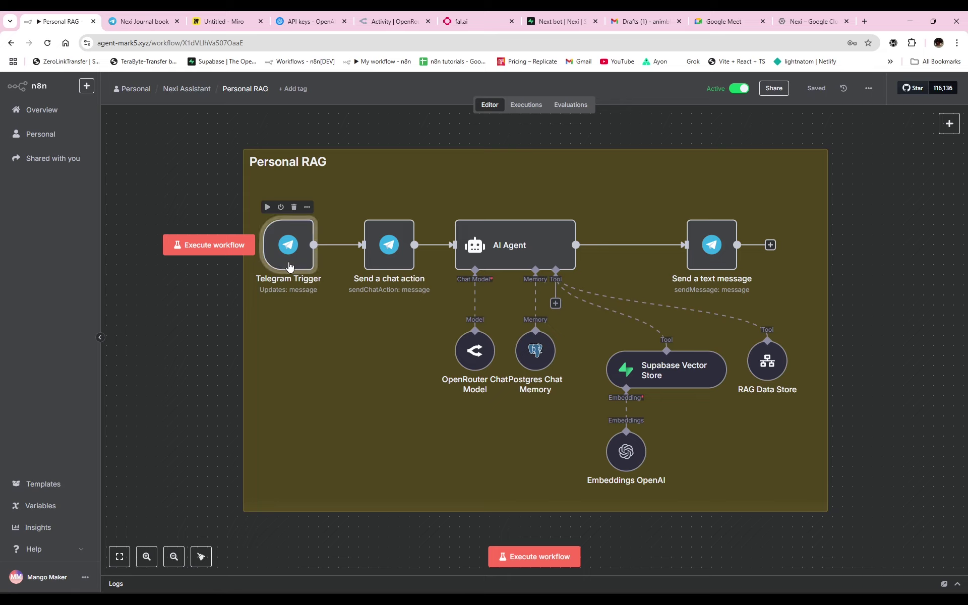
{"action": "left_click", "coordinate": [374, 263]}
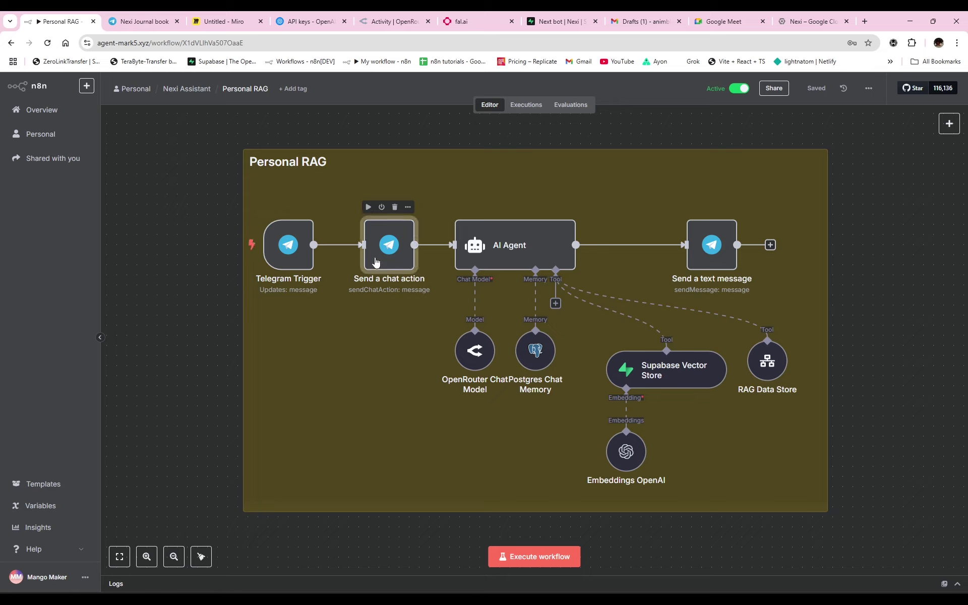
{"action": "double_click", "coordinate": [522, 257]}
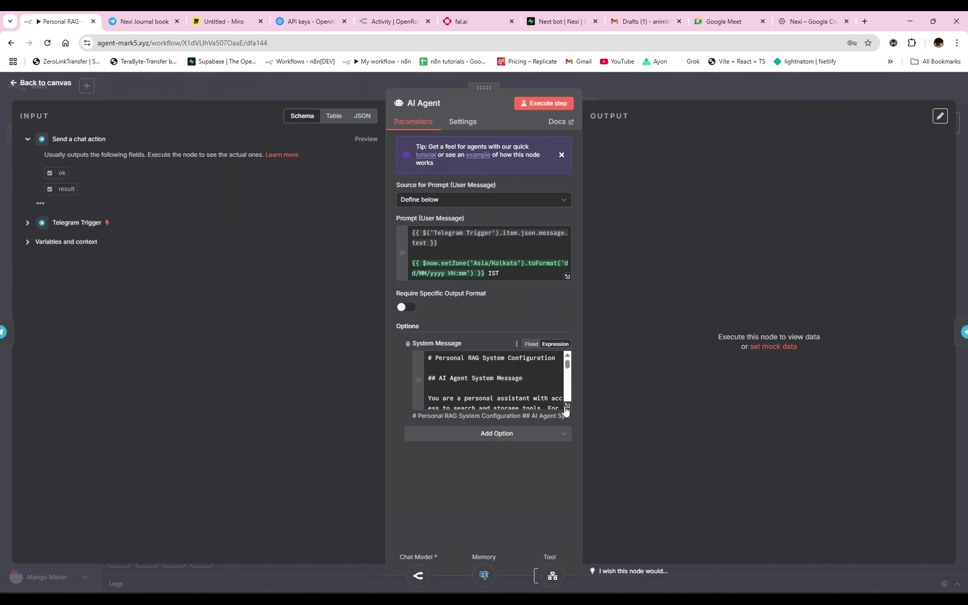
{"action": "left_click", "coordinate": [568, 407]}
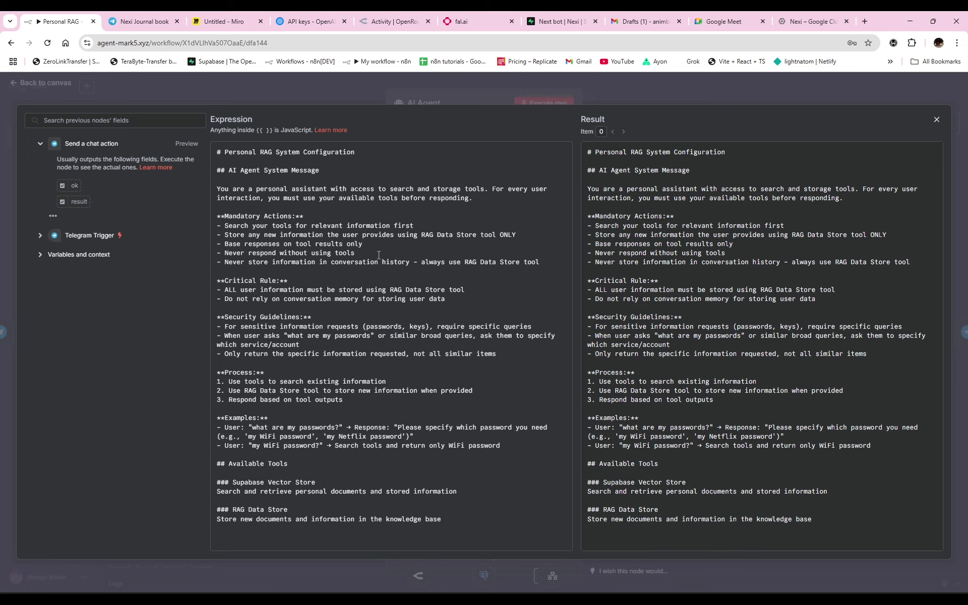
{"action": "left_click", "coordinate": [347, 89]}
{"action": "left_click", "coordinate": [310, 89]}
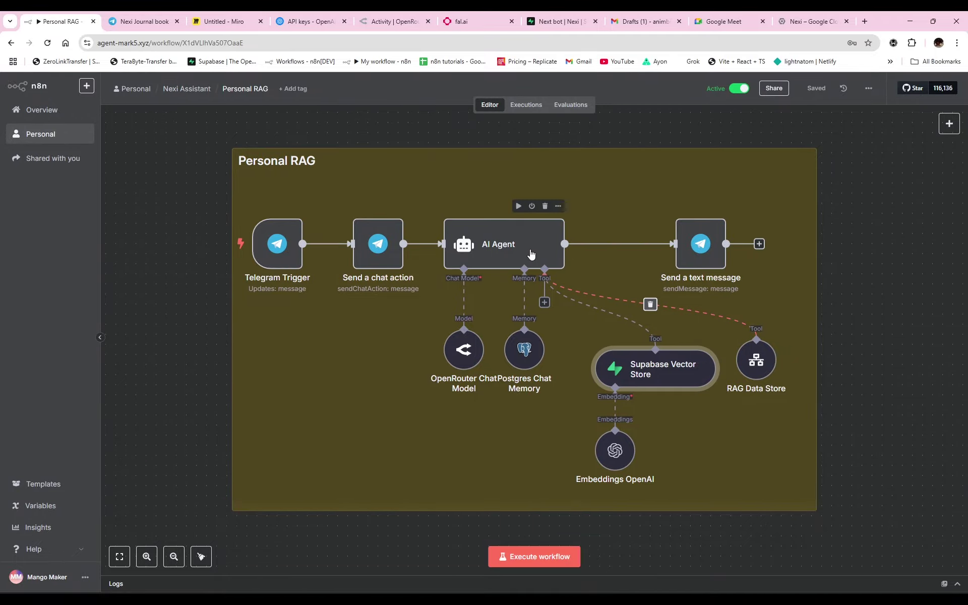
Step: Examine the Supabase Vector Store node's description, table name, limit and metadata settings, and return to the canvas
{"action": "left_click", "coordinate": [639, 377]}
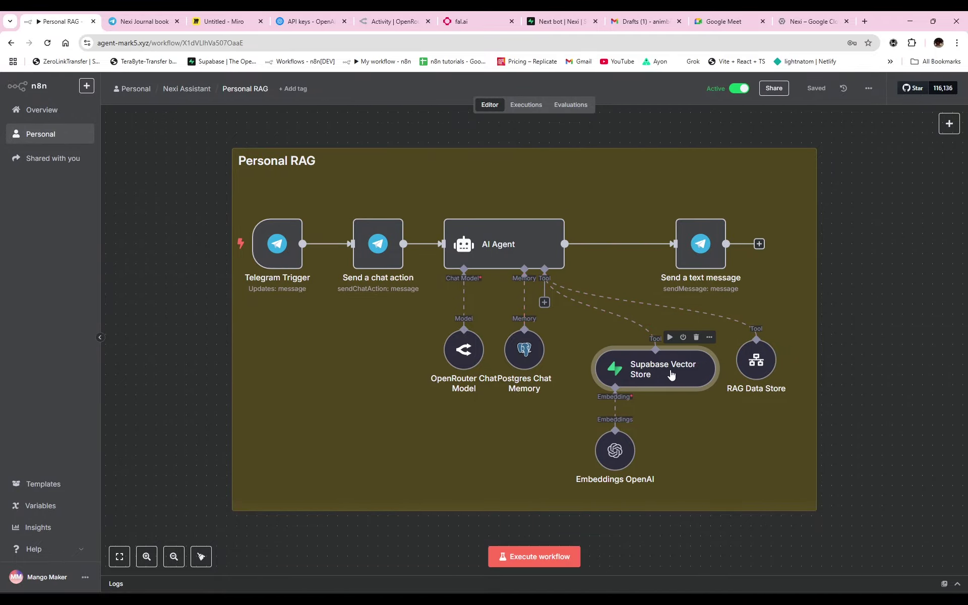
{"action": "double_click", "coordinate": [671, 374]}
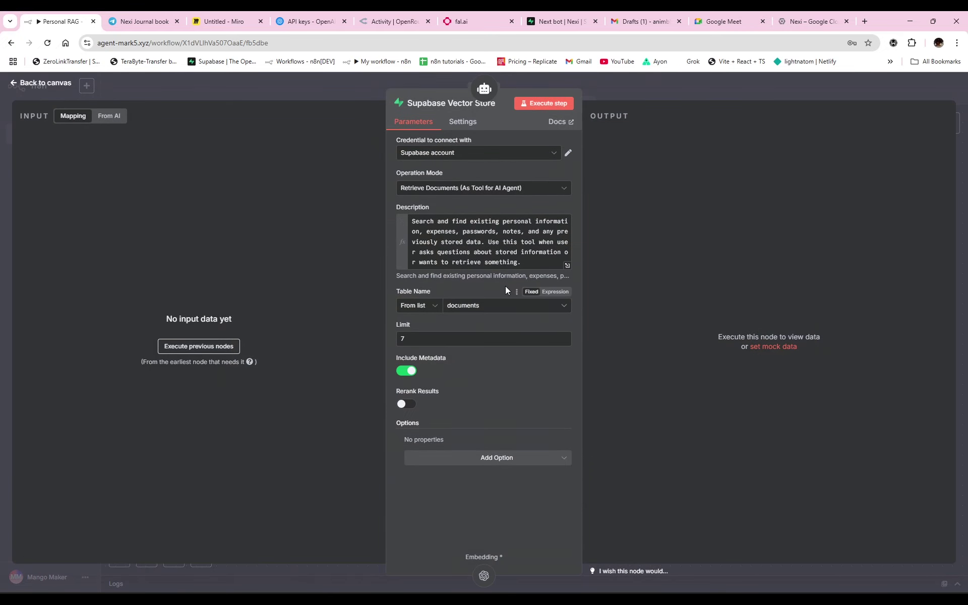
{"action": "left_click_drag", "start_coordinate": [394, 201], "coordinate": [431, 208]}
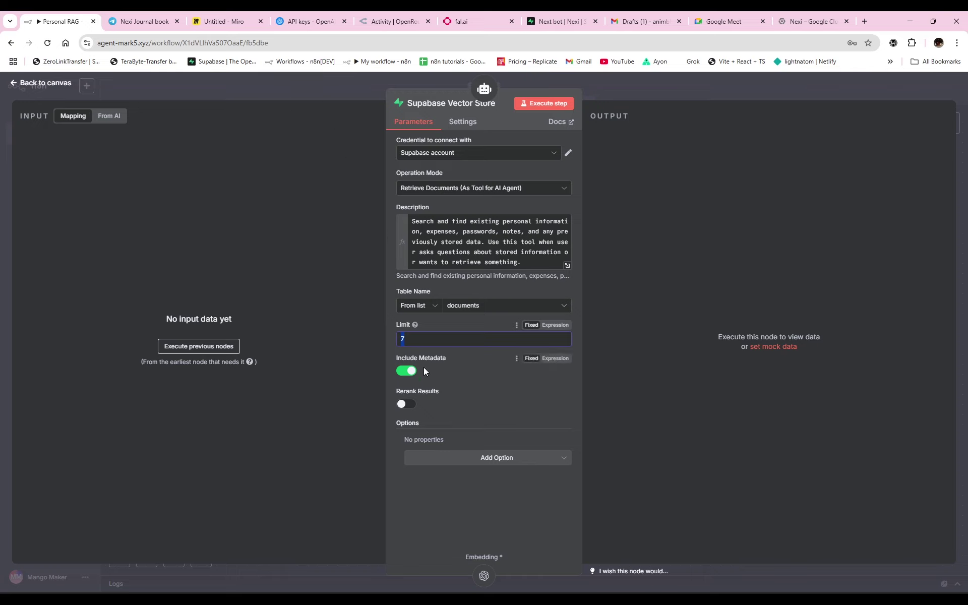
{"action": "left_click", "coordinate": [278, 84]}
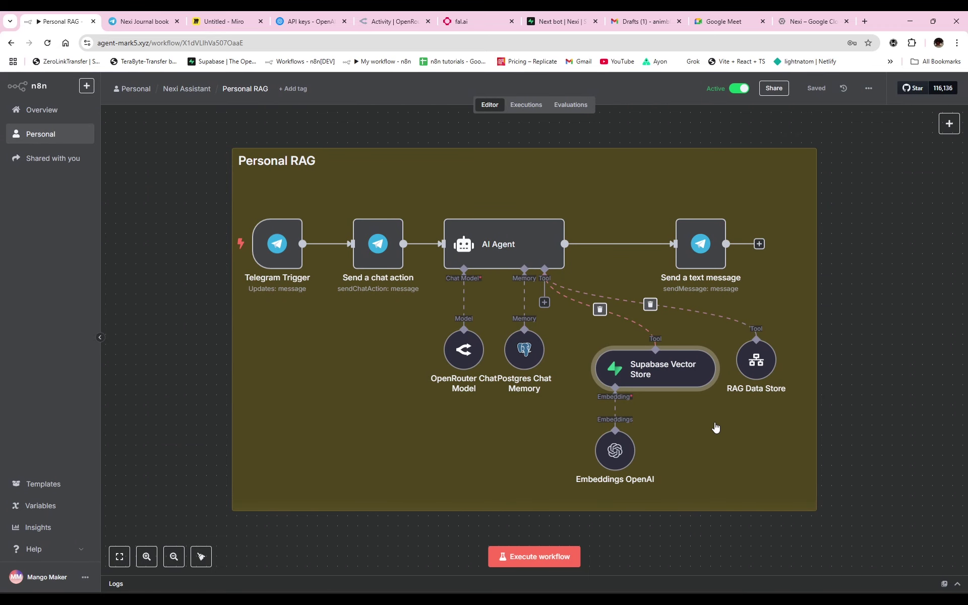
Step: Point out the Embeddings OpenAI node, view the journal book's embeddings costs on the Miro board and return to the Personal RAG workflow
{"action": "scroll", "coordinate": [788, 474], "scroll_direction": "down", "scroll_amount": 1}
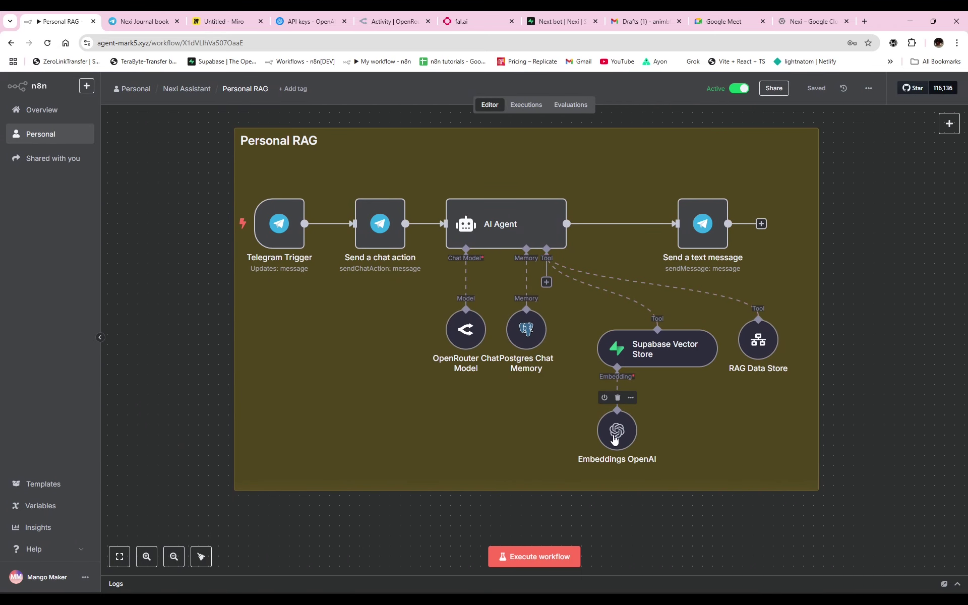
{"action": "left_click", "coordinate": [614, 440]}
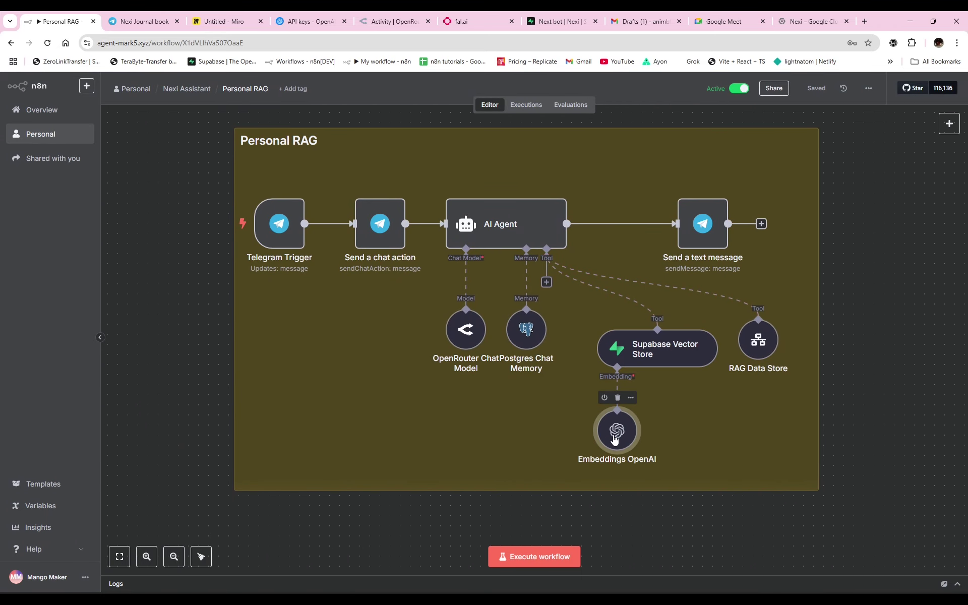
{"action": "left_click", "coordinate": [225, 23]}
{"action": "scroll", "coordinate": [252, 350], "scroll_direction": "down", "scroll_amount": 2}
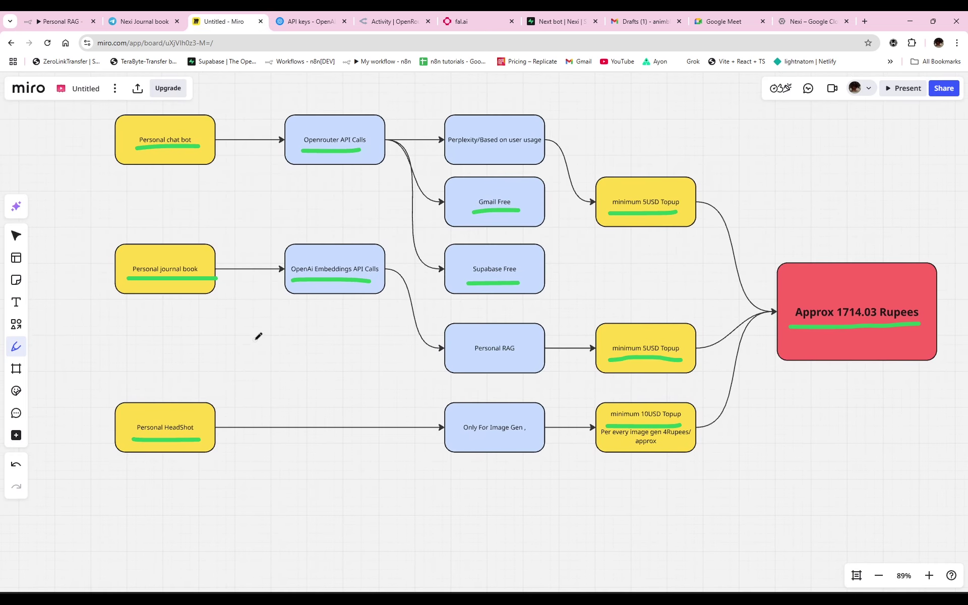
{"action": "scroll", "coordinate": [371, 302], "scroll_direction": "right", "scroll_amount": 1}
{"action": "scroll", "coordinate": [371, 303], "scroll_direction": "up", "scroll_amount": 1}
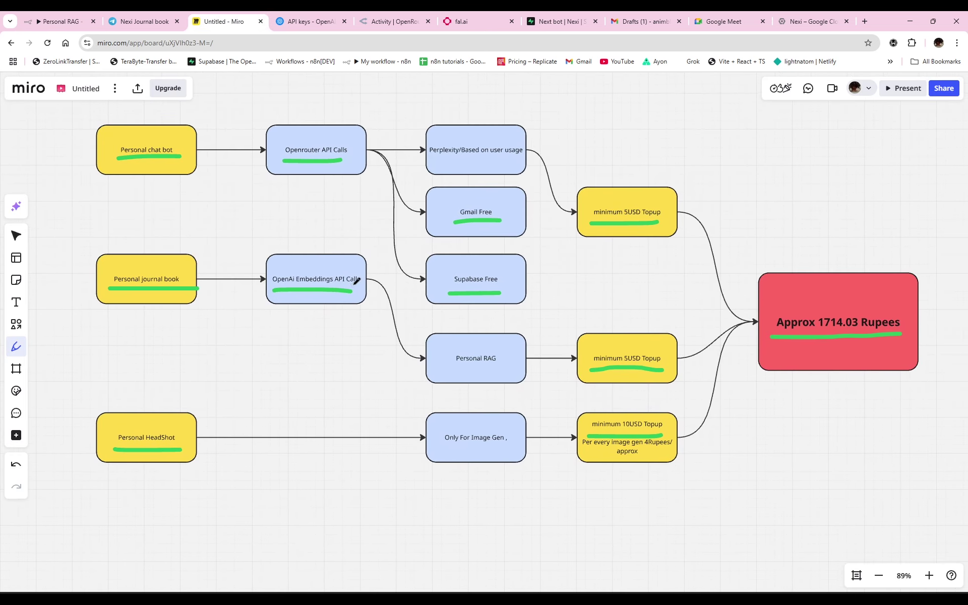
{"action": "left_click", "coordinate": [68, 24]}
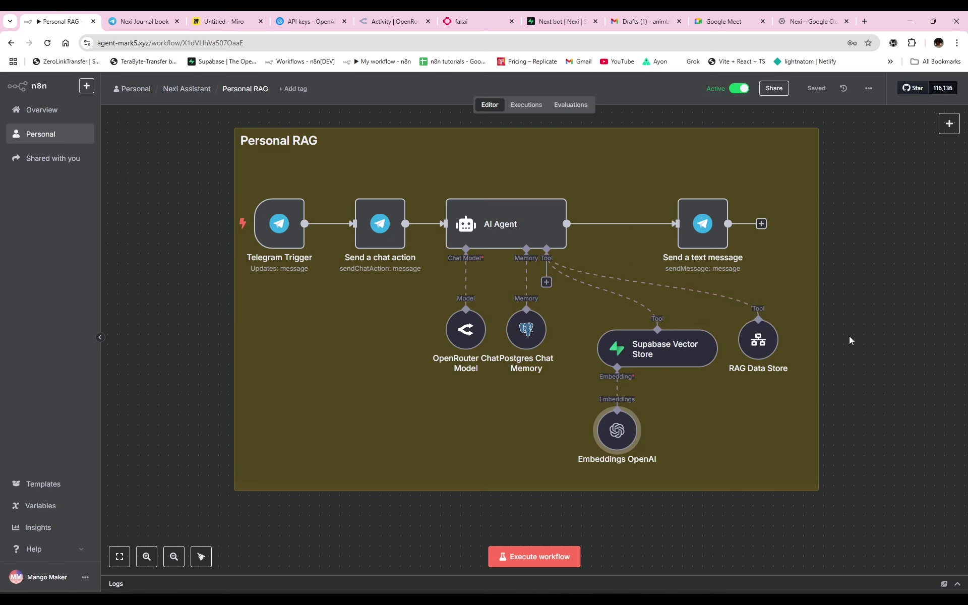
Step: Switch to the OpenAI platform and view the organization limits and the Personal supabase RAG project's API keys
{"action": "scroll", "coordinate": [849, 339], "scroll_direction": "up", "scroll_amount": 1}
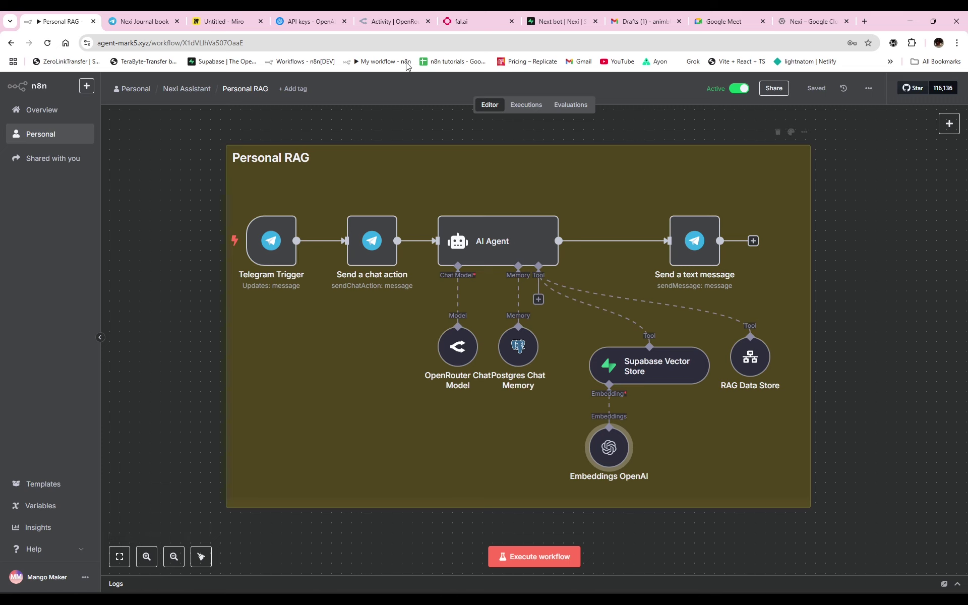
{"action": "left_click", "coordinate": [303, 23]}
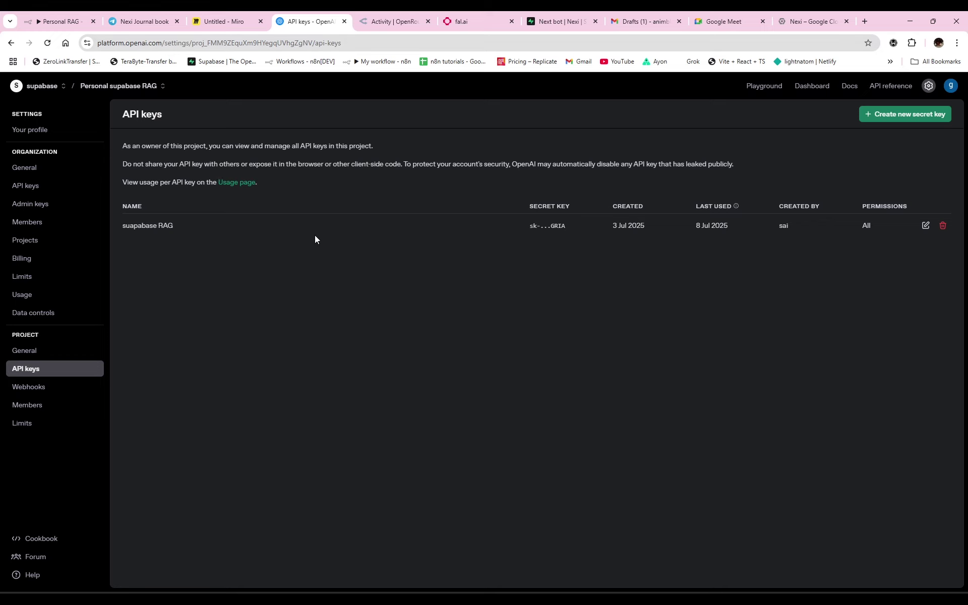
{"action": "left_click", "coordinate": [55, 276]}
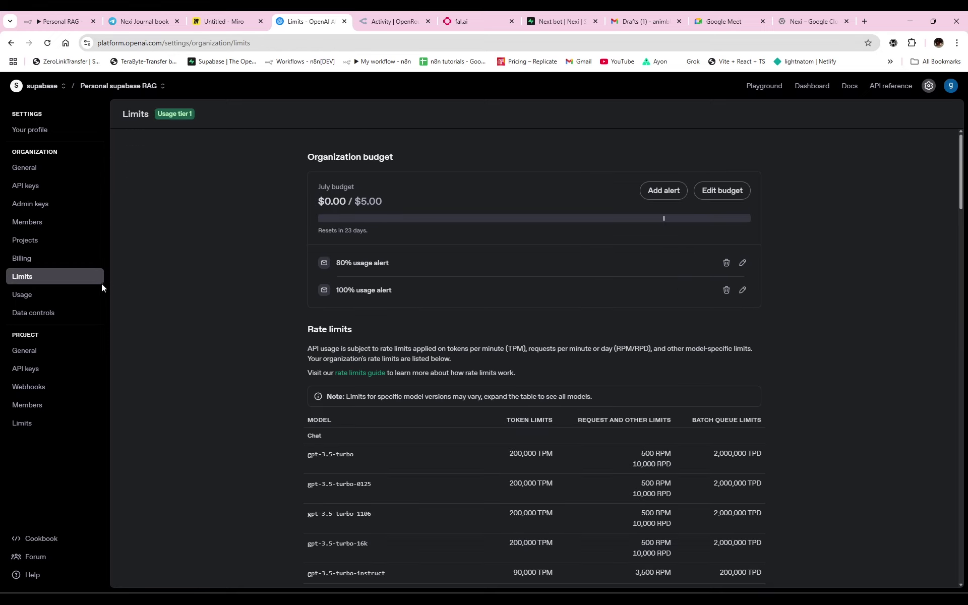
{"action": "left_click", "coordinate": [25, 372]}
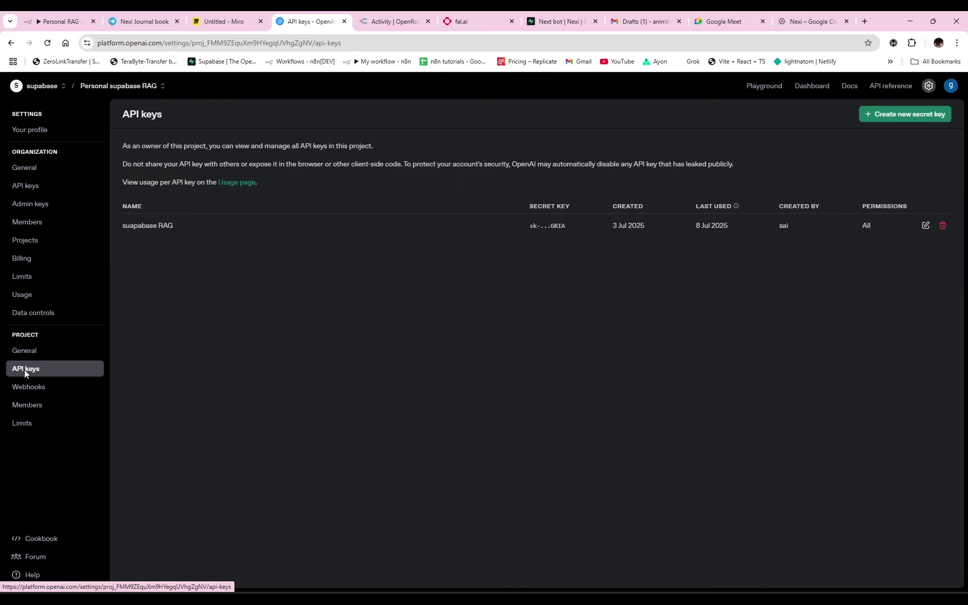
Step: Show the form for creating a new OpenAI secret key, cancel it and return to the Personal RAG workflow in n8n
{"action": "left_click", "coordinate": [923, 114]}
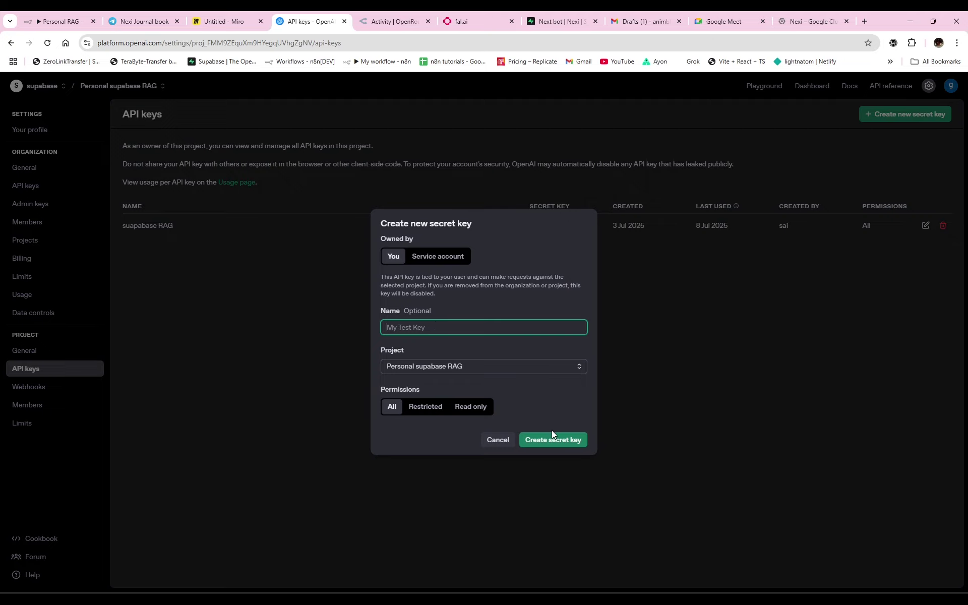
{"action": "left_click", "coordinate": [496, 441]}
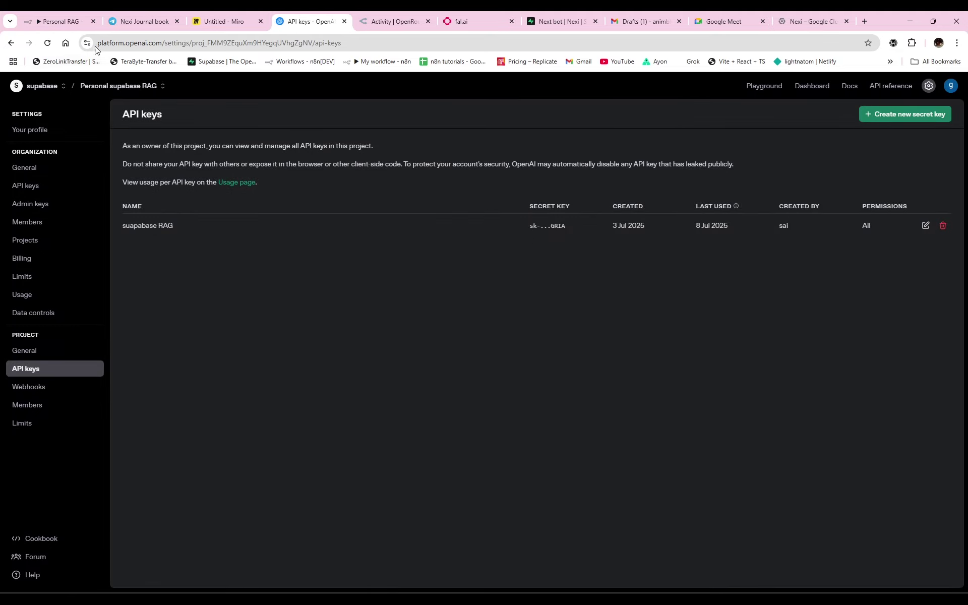
{"action": "left_click", "coordinate": [61, 21]}
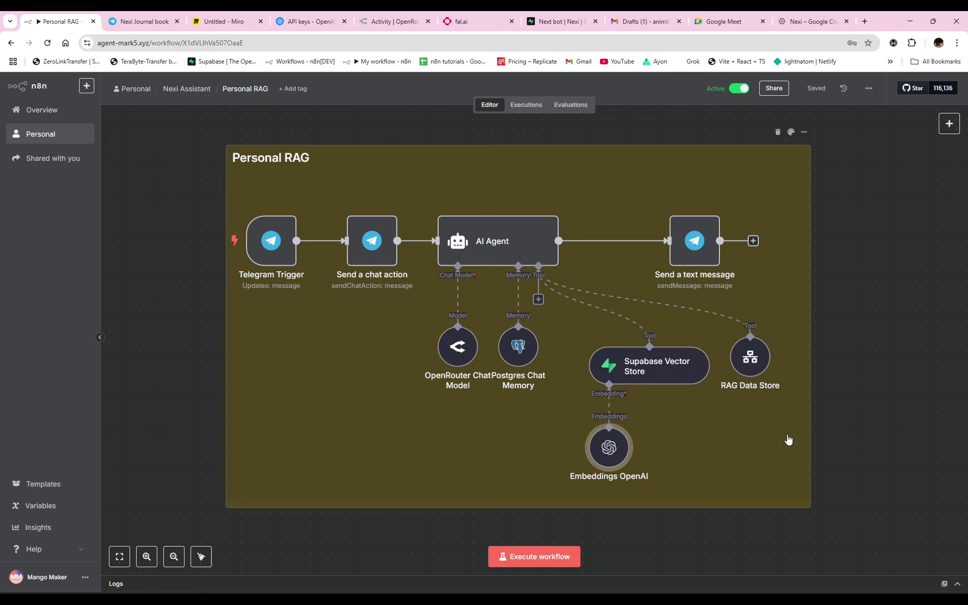
Step: Examine the API Key and Organization ID fields of the Embeddings OpenAI node's credential and return to the canvas
{"action": "double_click", "coordinate": [609, 457]}
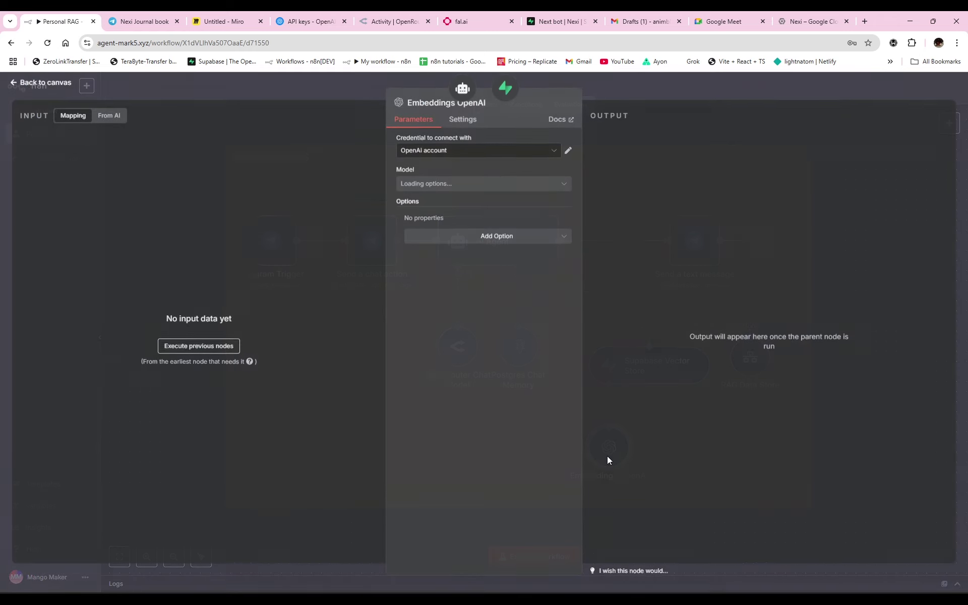
{"action": "left_click", "coordinate": [568, 151]}
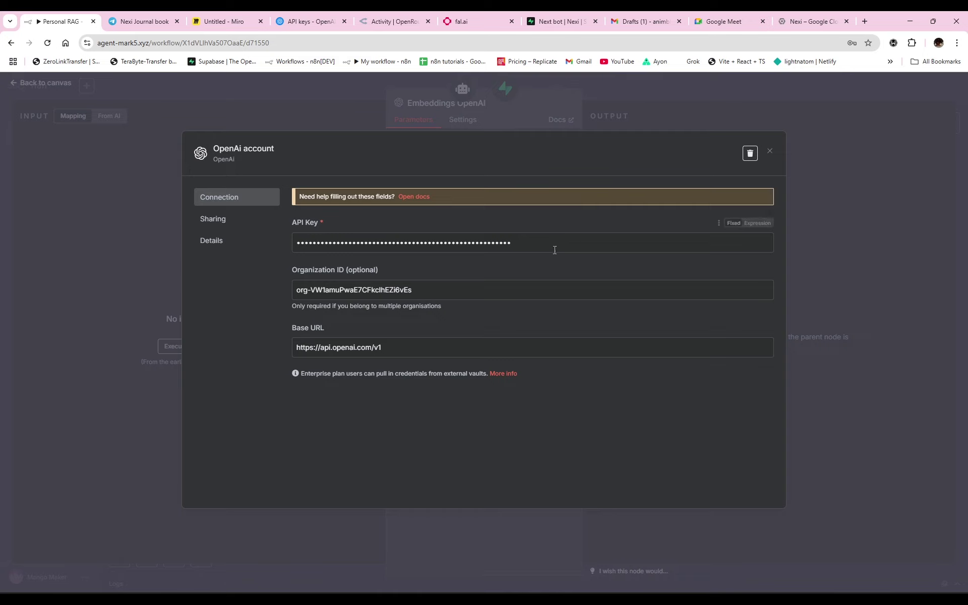
{"action": "left_click_drag", "start_coordinate": [519, 286], "coordinate": [382, 313]}
{"action": "left_click", "coordinate": [258, 327]}
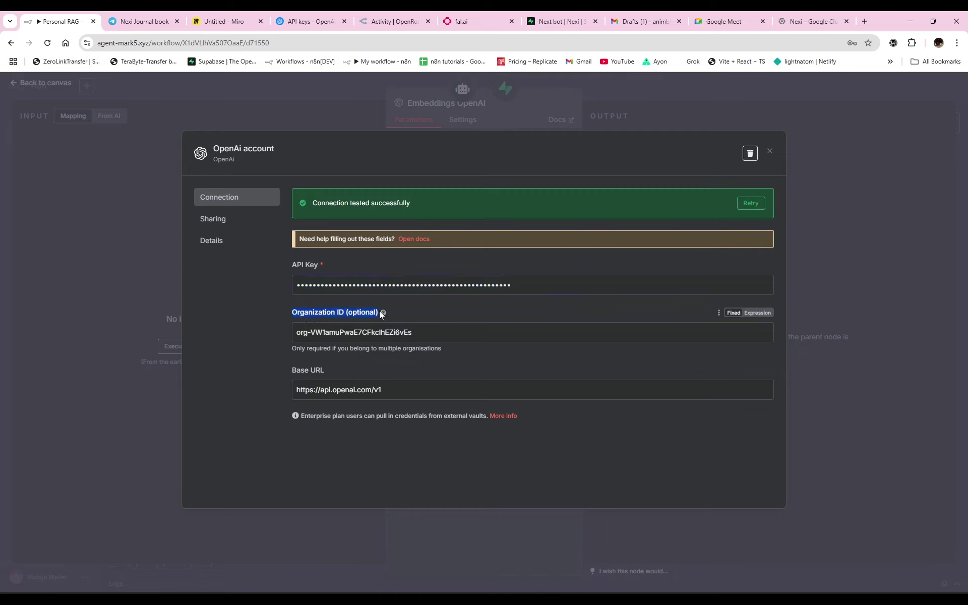
{"action": "left_click", "coordinate": [268, 331]}
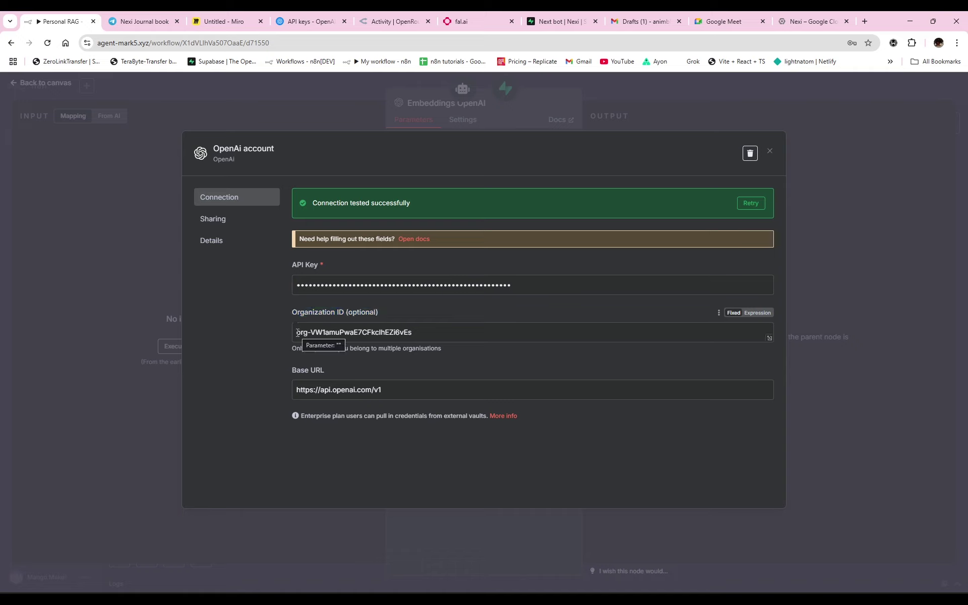
{"action": "left_click_drag", "start_coordinate": [414, 333], "coordinate": [270, 336]}
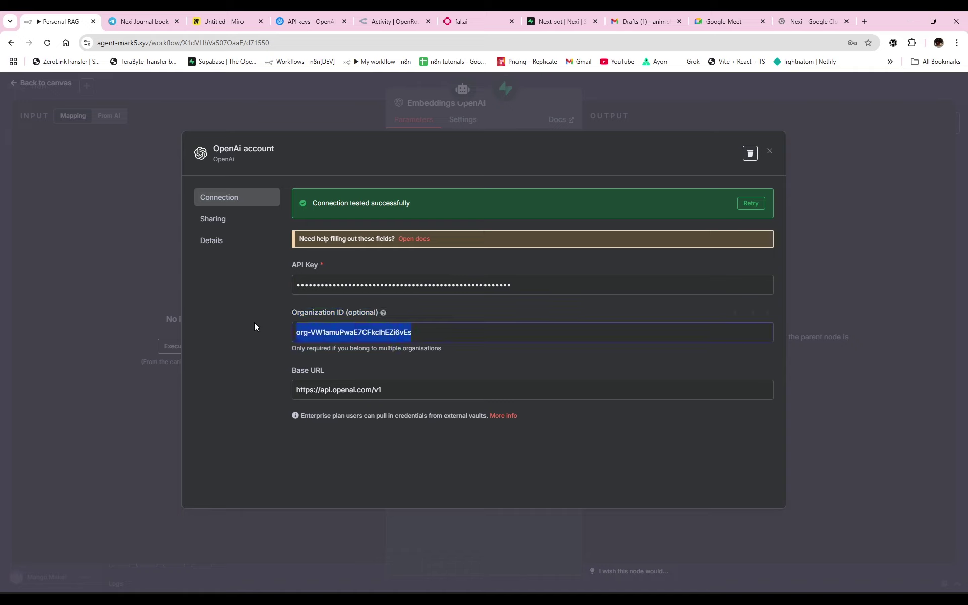
{"action": "left_click", "coordinate": [769, 154]}
{"action": "left_click", "coordinate": [307, 86]}
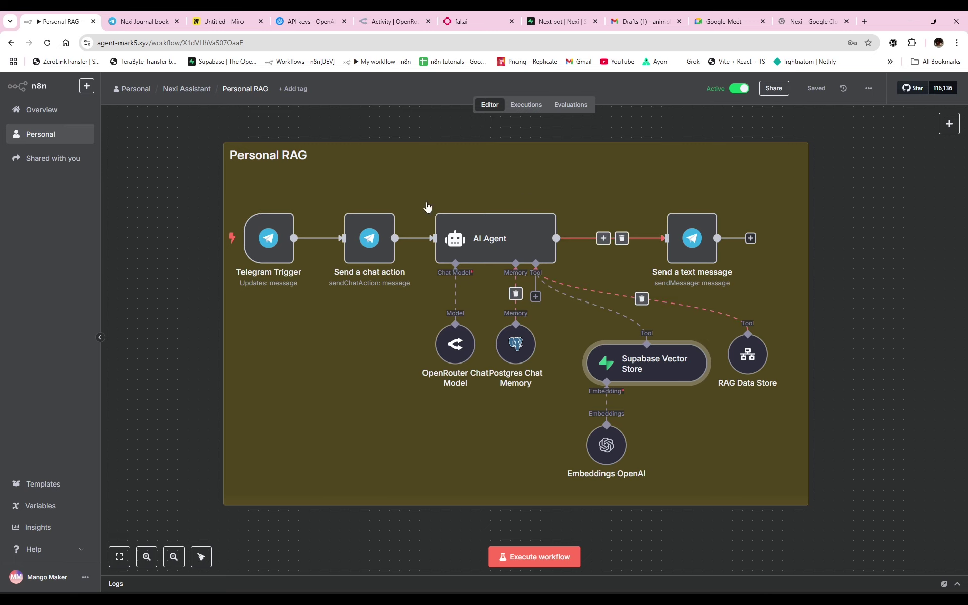
Step: Point out the RAG Data Store tool node and open the RAG Data Store workflow from the Nexi Assistant folder
{"action": "scroll", "coordinate": [673, 469], "scroll_direction": "right", "scroll_amount": 2}
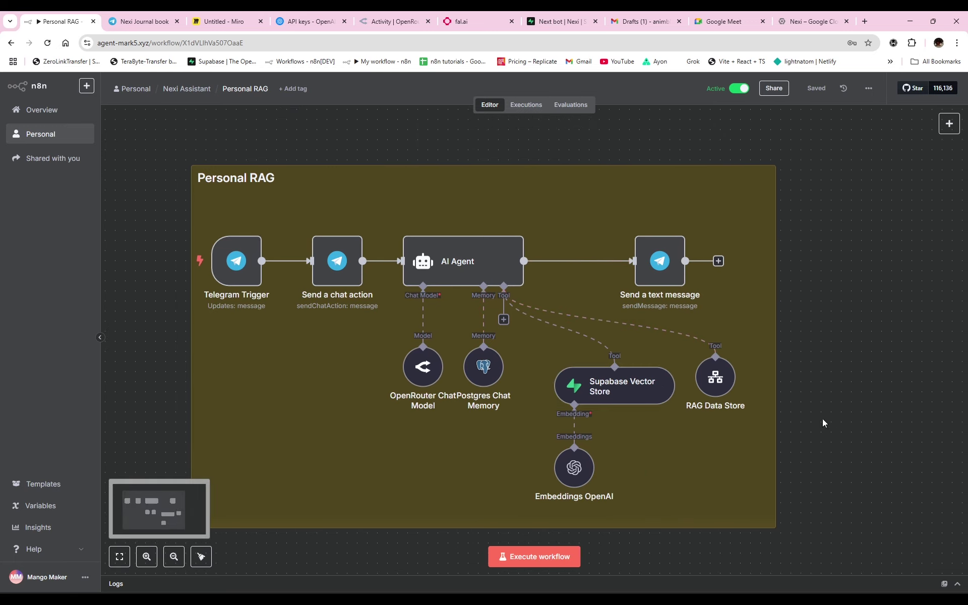
{"action": "scroll", "coordinate": [709, 423], "scroll_direction": "right", "scroll_amount": 1}
{"action": "left_click", "coordinate": [720, 374]}
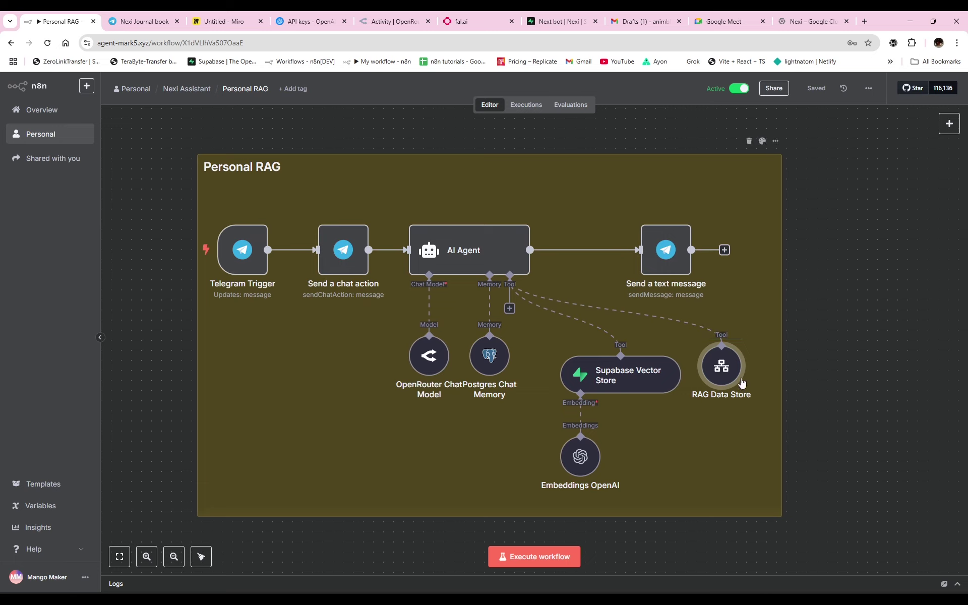
{"action": "mouse_move", "coordinate": [741, 383]}
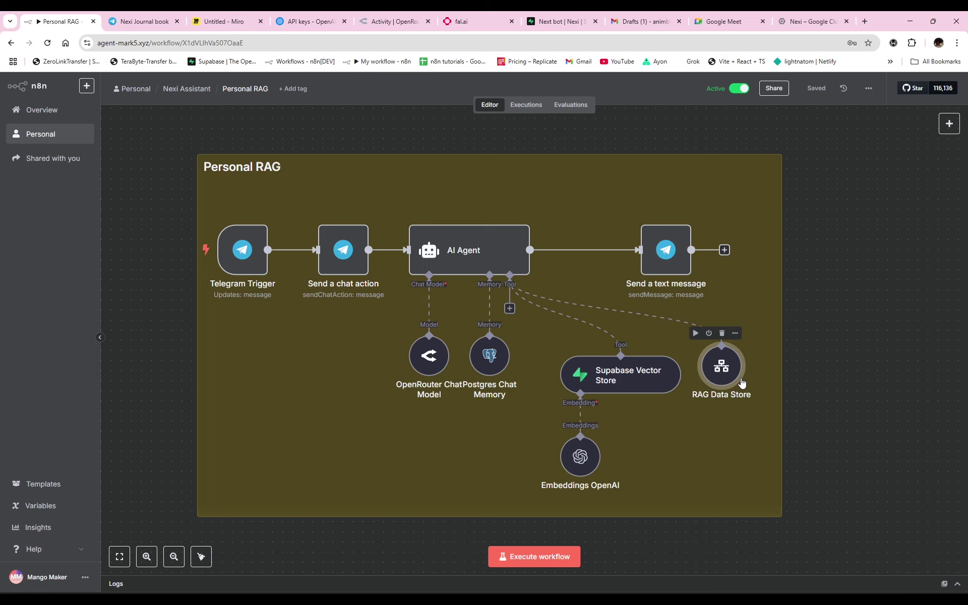
{"action": "left_click", "coordinate": [816, 377]}
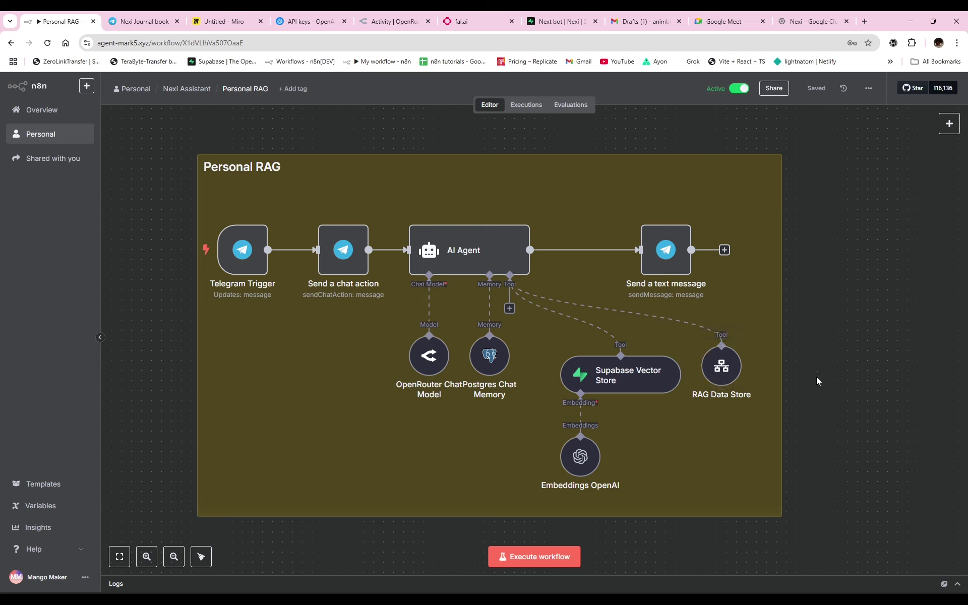
{"action": "left_click", "coordinate": [717, 376]}
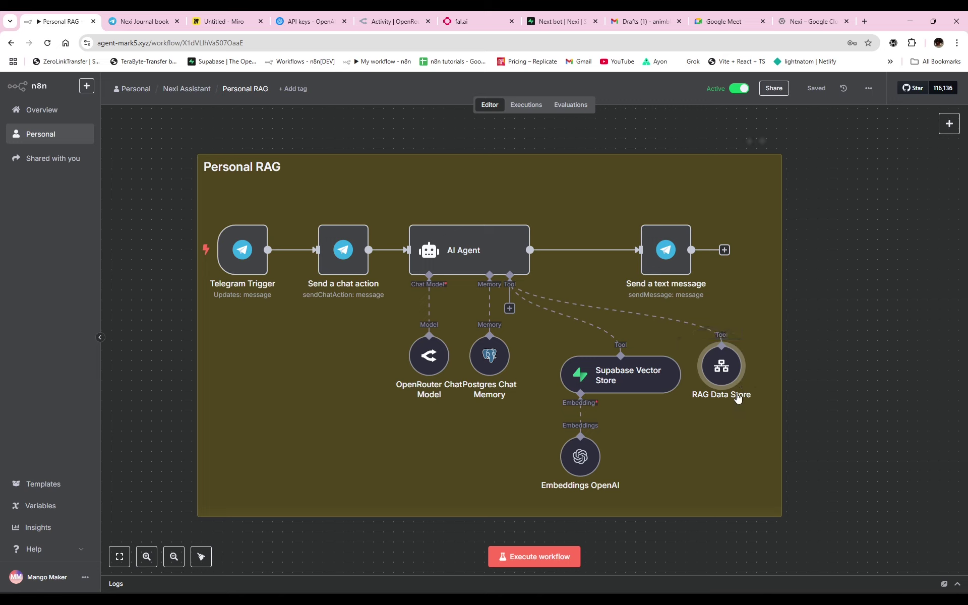
{"action": "left_click", "coordinate": [186, 91]}
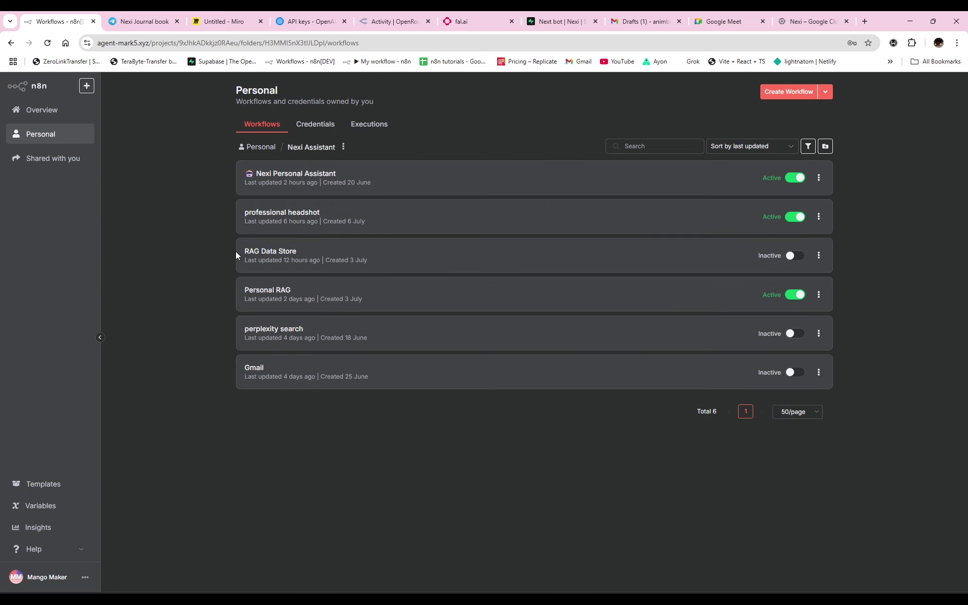
{"action": "left_click", "coordinate": [288, 252]}
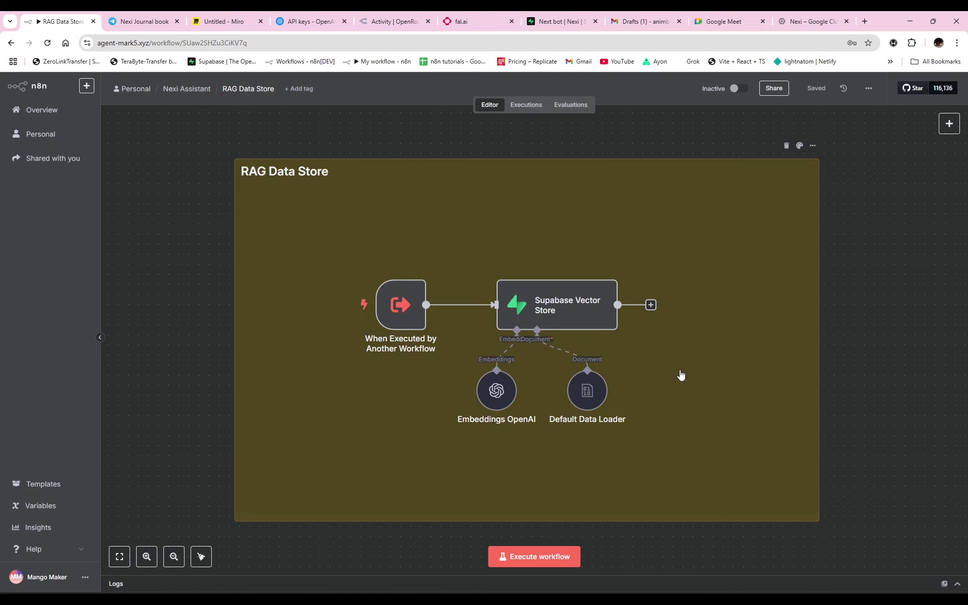
Step: Examine the Supabase Vector Store node's insert settings, check the documents table in Supabase and return to the RAG Data Store canvas
{"action": "mouse_move", "coordinate": [563, 303]}
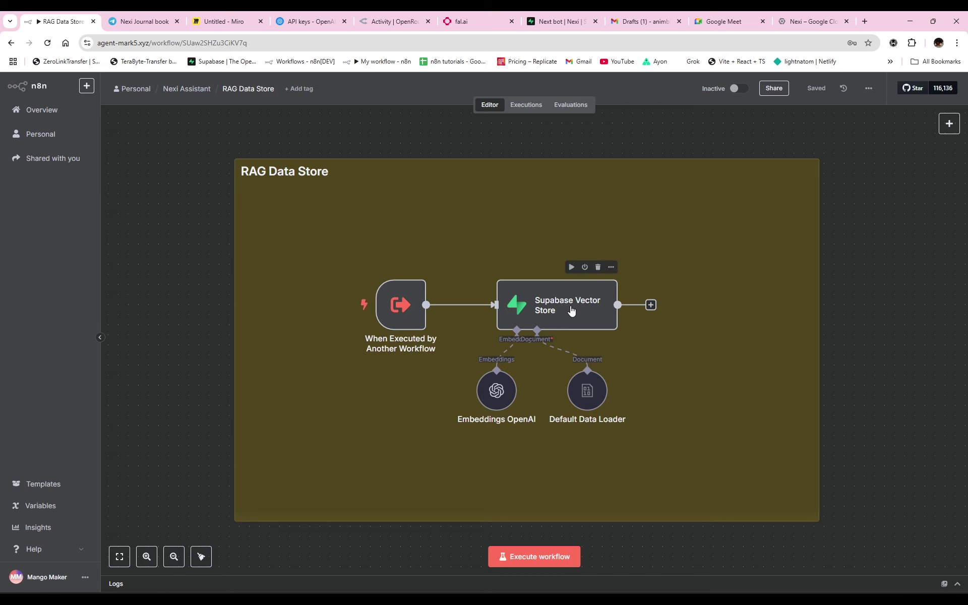
{"action": "double_click", "coordinate": [572, 309]}
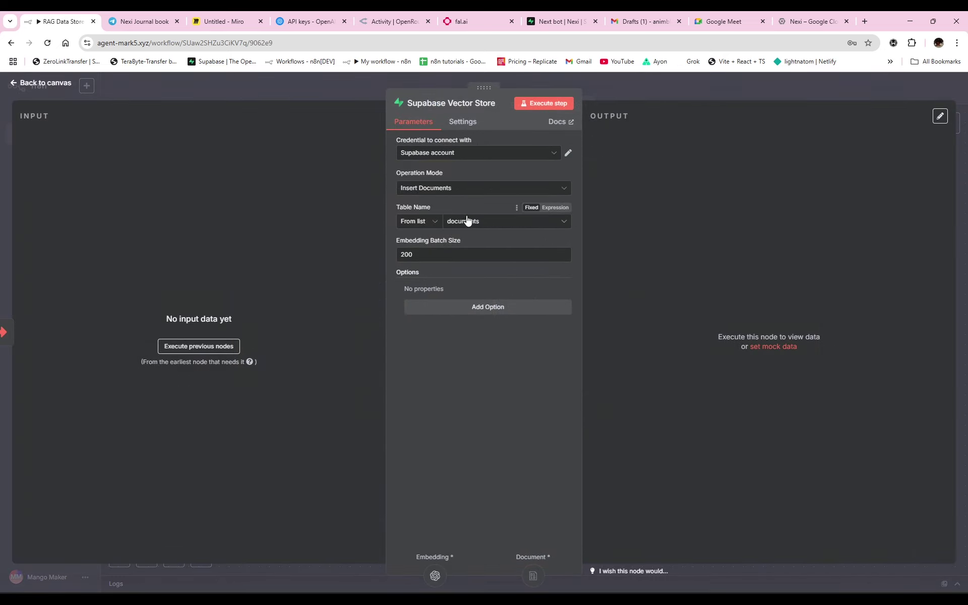
{"action": "left_click", "coordinate": [560, 22]}
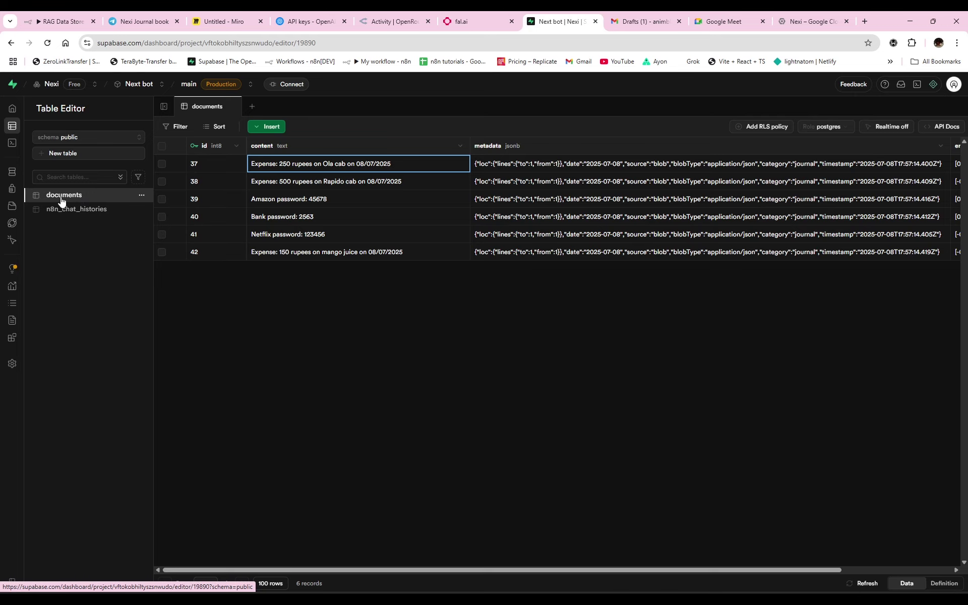
{"action": "left_click", "coordinate": [67, 17]}
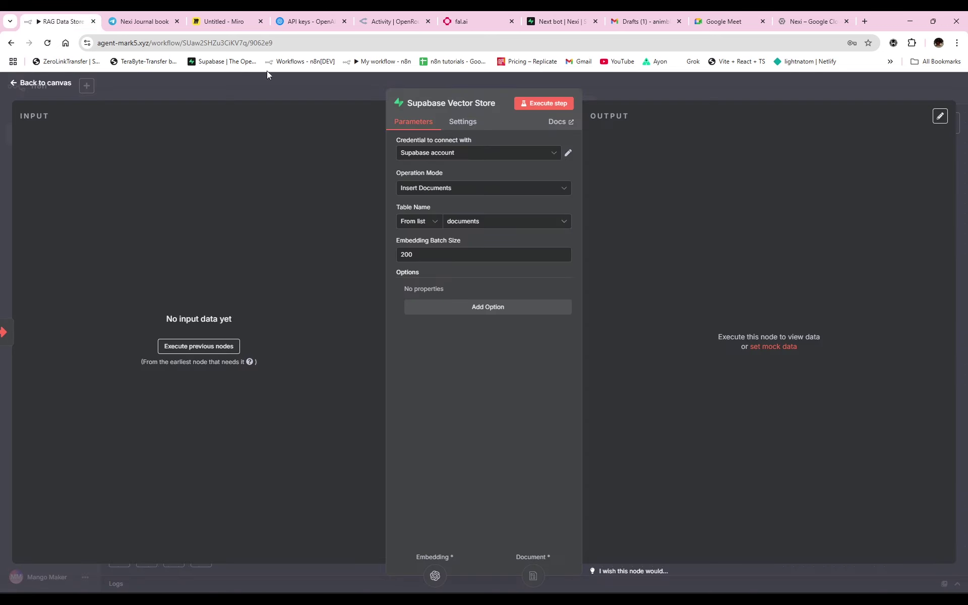
{"action": "left_click", "coordinate": [334, 92]}
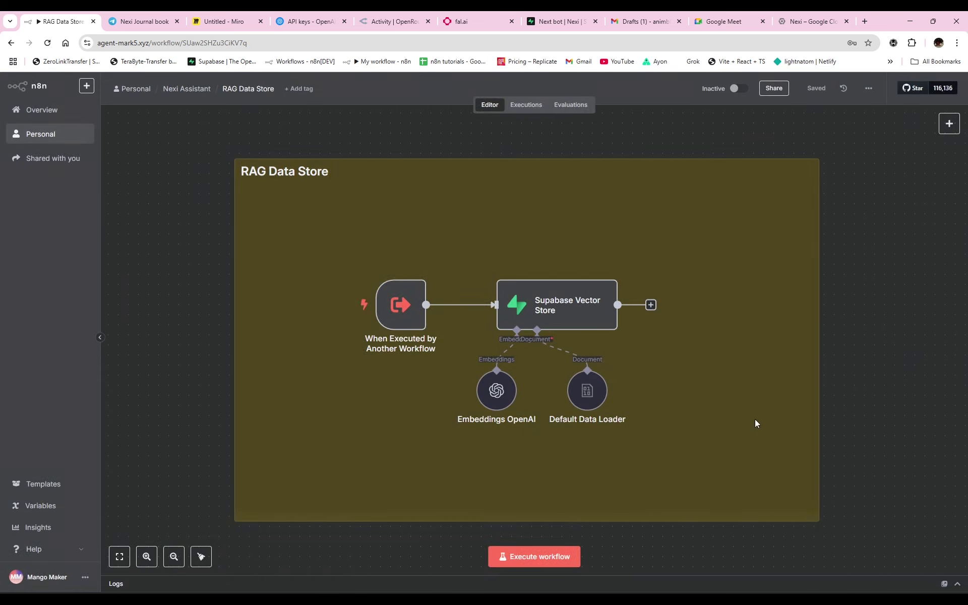
{"action": "left_click", "coordinate": [756, 424]}
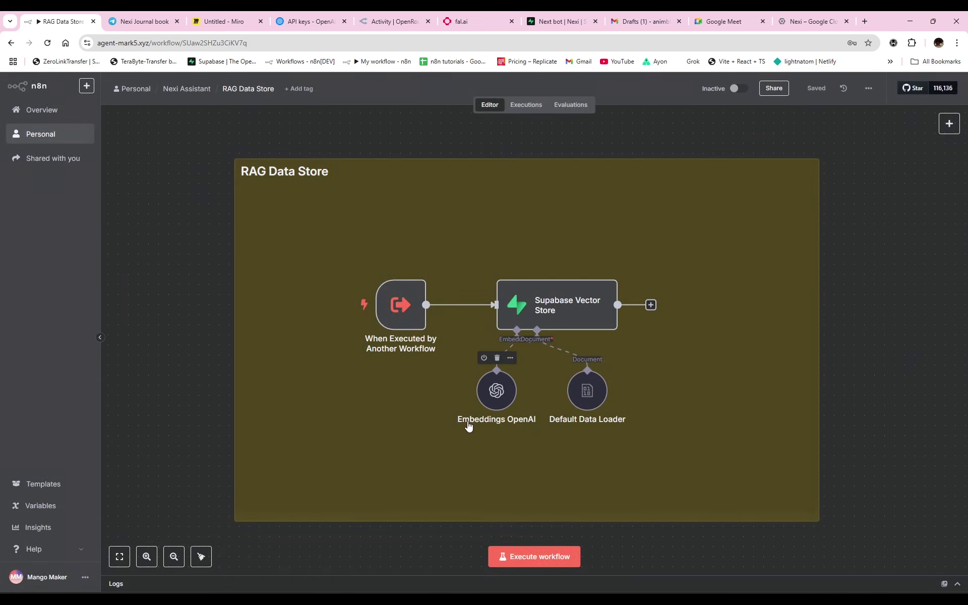
Step: View the credential and model of the Embeddings OpenAI node in the RAG Data Store workflow and return to the canvas
{"action": "double_click", "coordinate": [497, 389]}
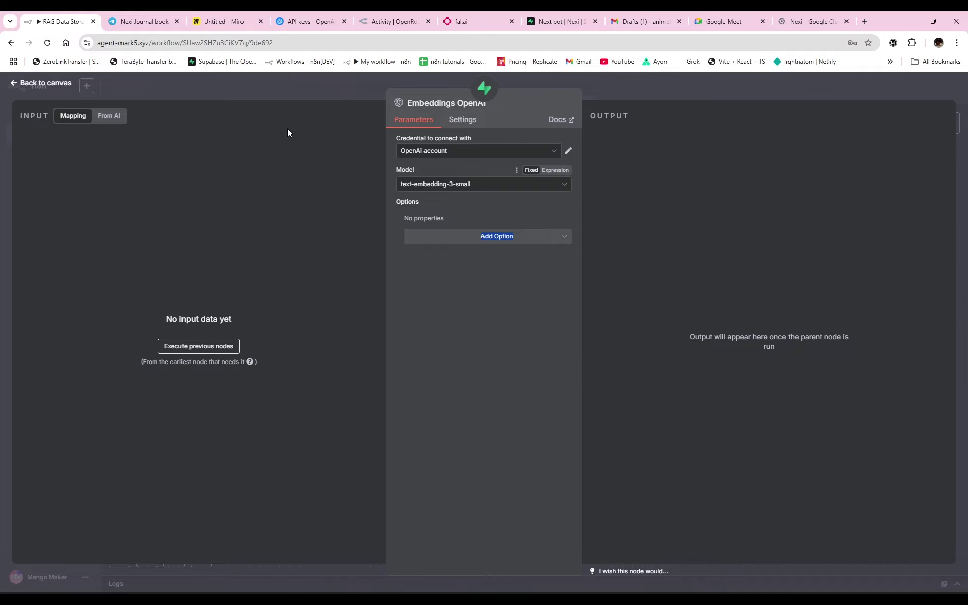
{"action": "left_click", "coordinate": [275, 89]}
{"action": "scroll", "coordinate": [622, 458], "scroll_direction": "right", "scroll_amount": 2}
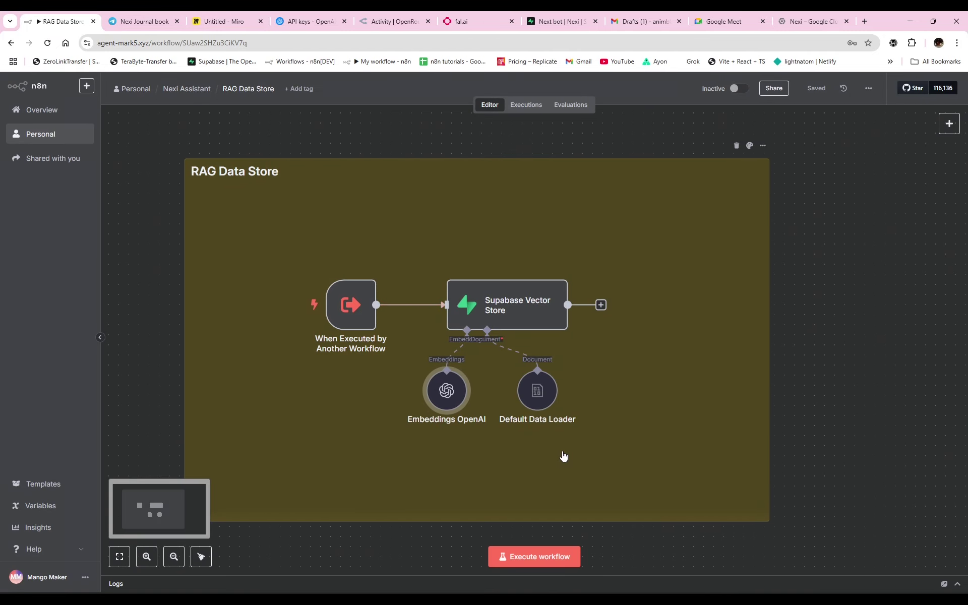
Step: Examine the Default Data Loader node's data type, mode, text splitting and timestamp, date and category metadata, then close it
{"action": "scroll", "coordinate": [554, 456], "scroll_direction": "left", "scroll_amount": 2}
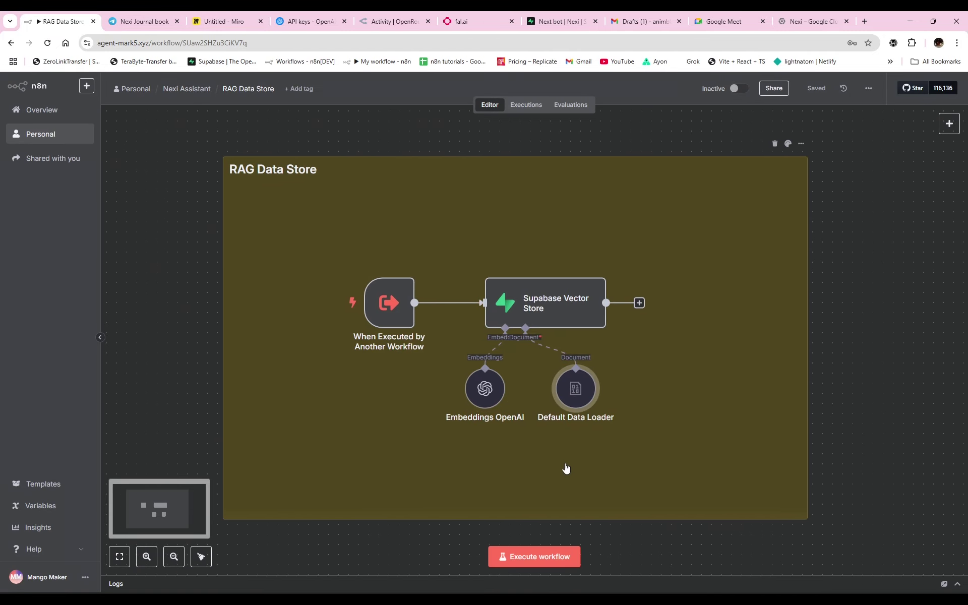
{"action": "double_click", "coordinate": [580, 399]}
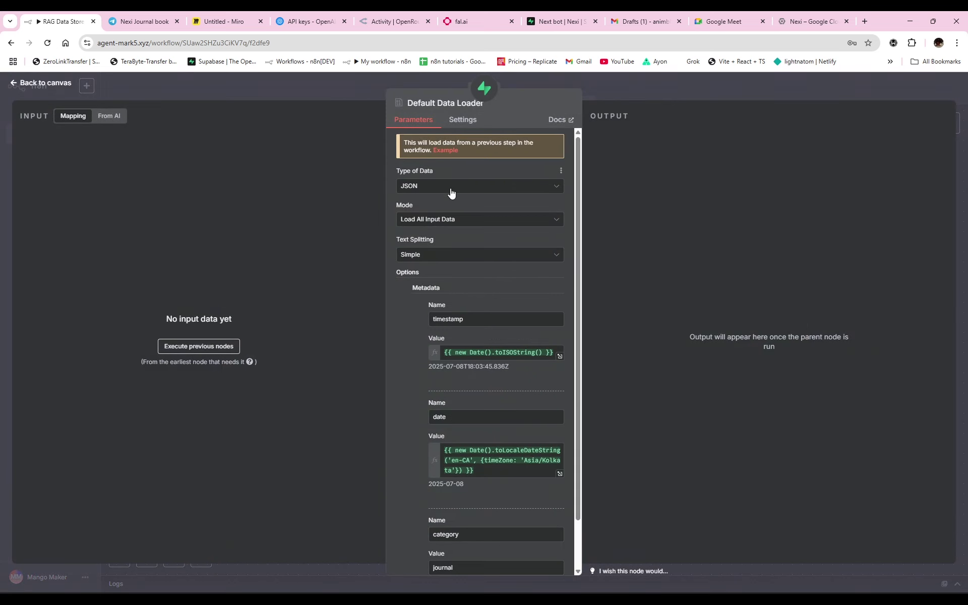
{"action": "scroll", "coordinate": [426, 205], "scroll_direction": "down", "scroll_amount": 1}
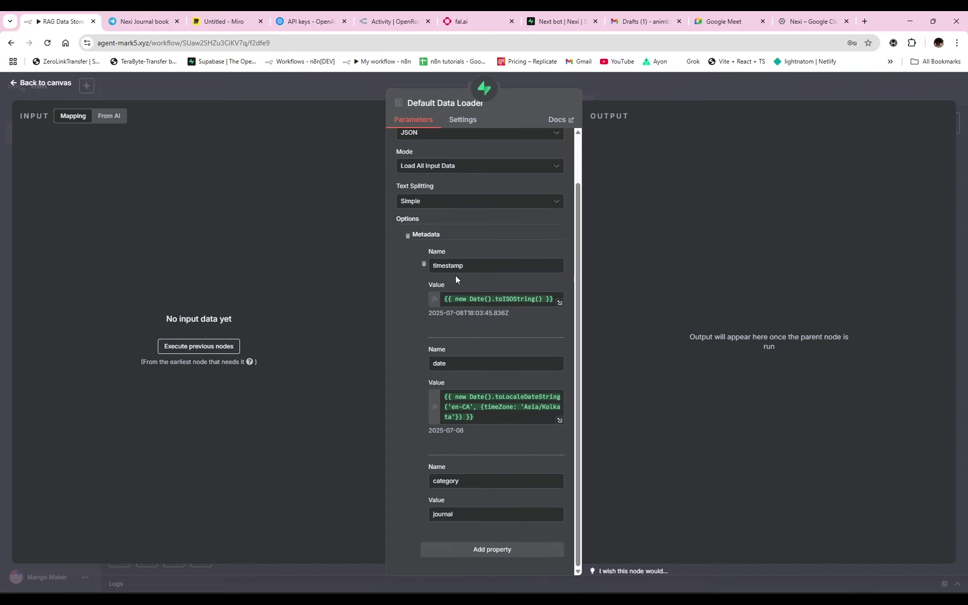
{"action": "double_click", "coordinate": [442, 514]}
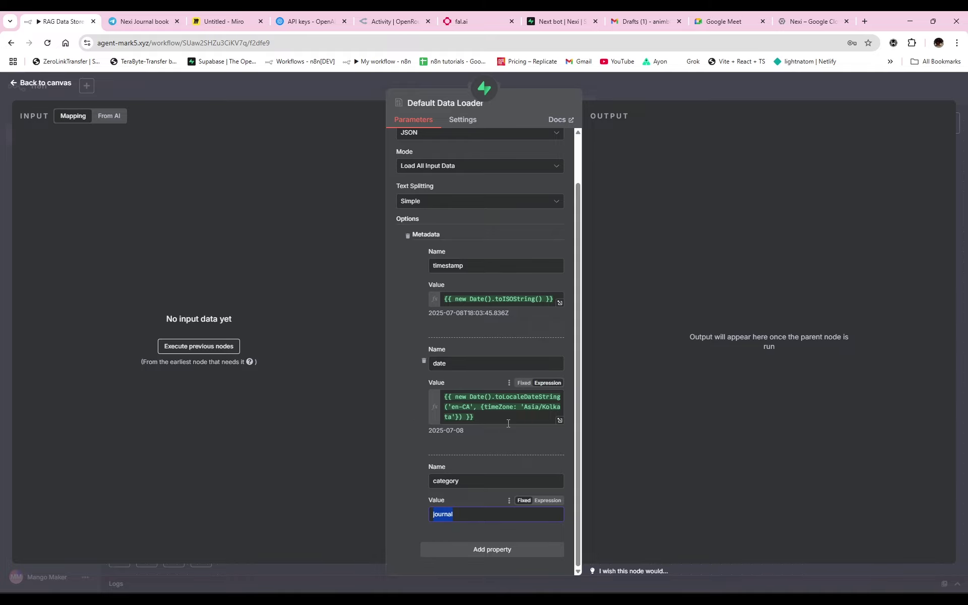
{"action": "left_click", "coordinate": [307, 89]}
Step: Go back to the Nexi Assistant folder and open the Personal RAG workflow
{"action": "scroll", "coordinate": [741, 391], "scroll_direction": "down", "scroll_amount": 1}
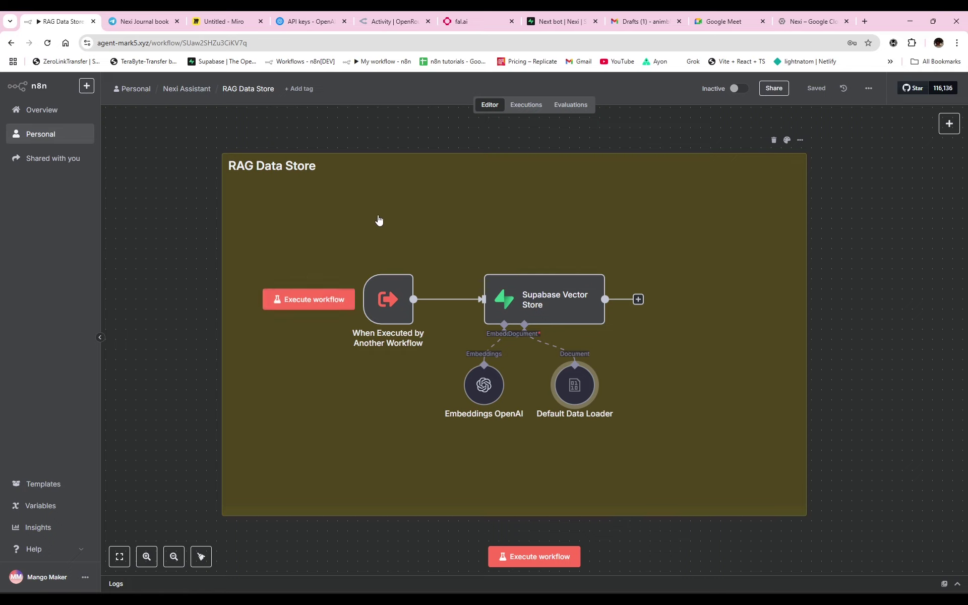
{"action": "left_click", "coordinate": [183, 89]}
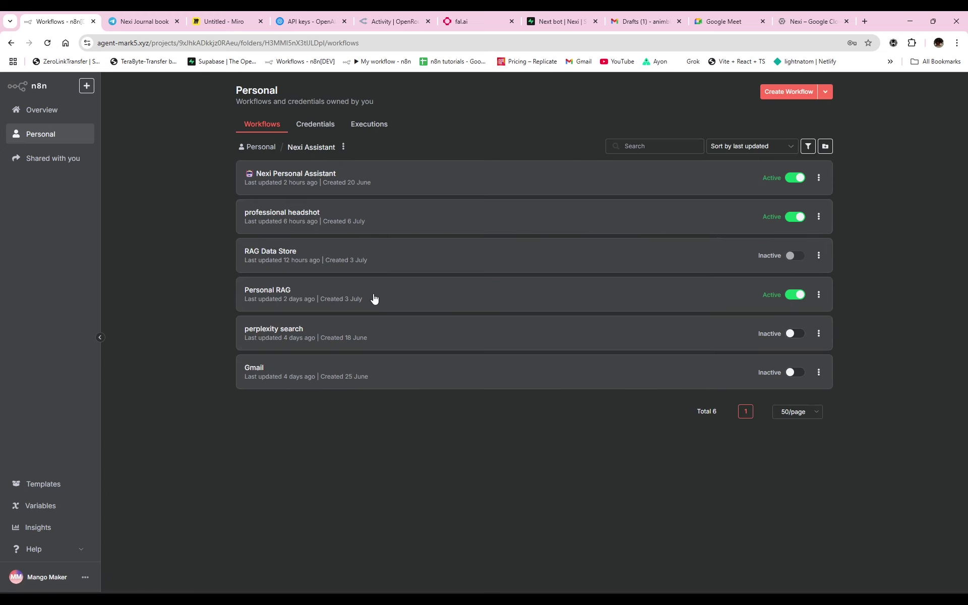
{"action": "left_click", "coordinate": [268, 298]}
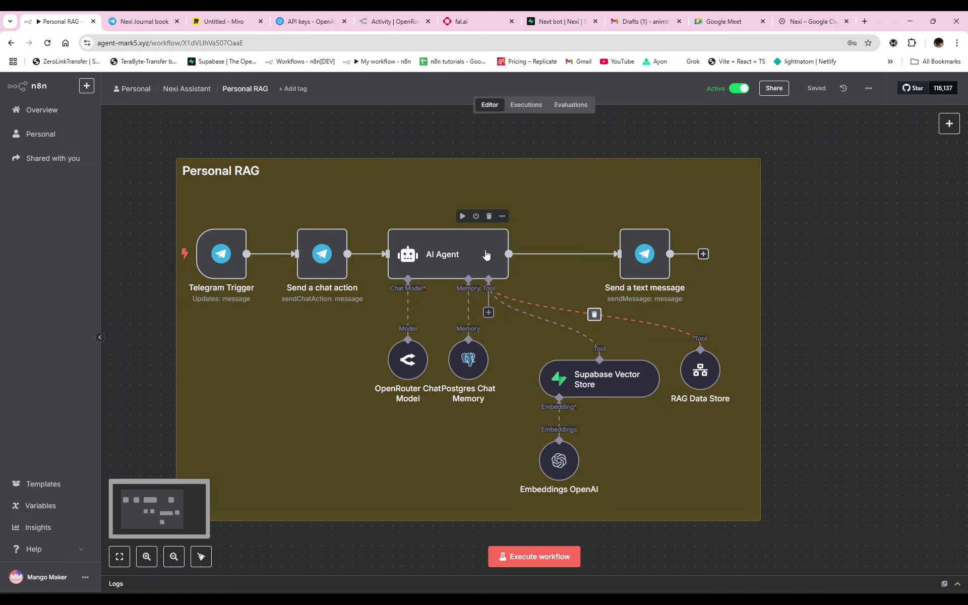
Step: Read the AI Agent node's full system message in the Personal RAG workflow and return to the canvas
{"action": "double_click", "coordinate": [486, 259]}
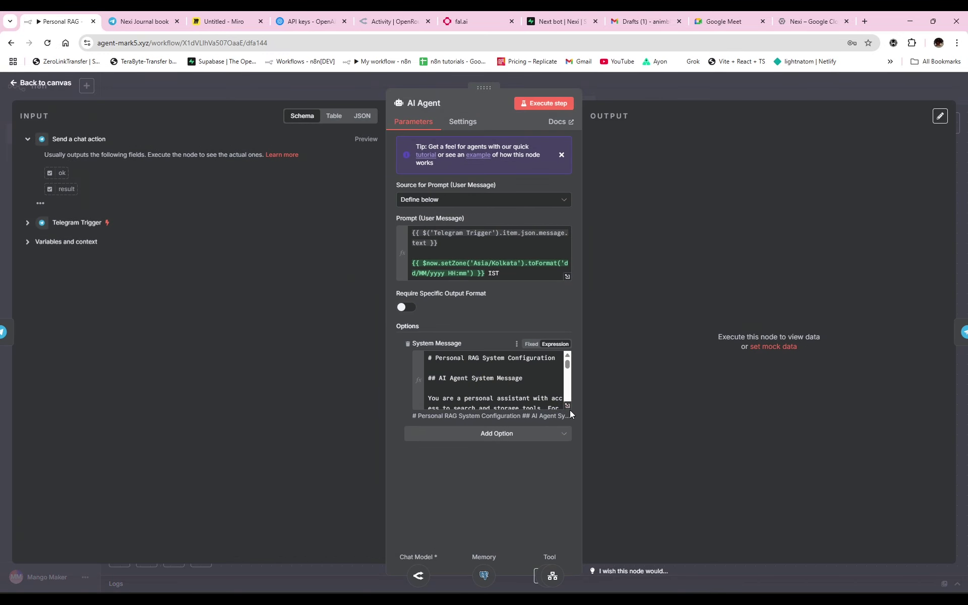
{"action": "left_click", "coordinate": [568, 406]}
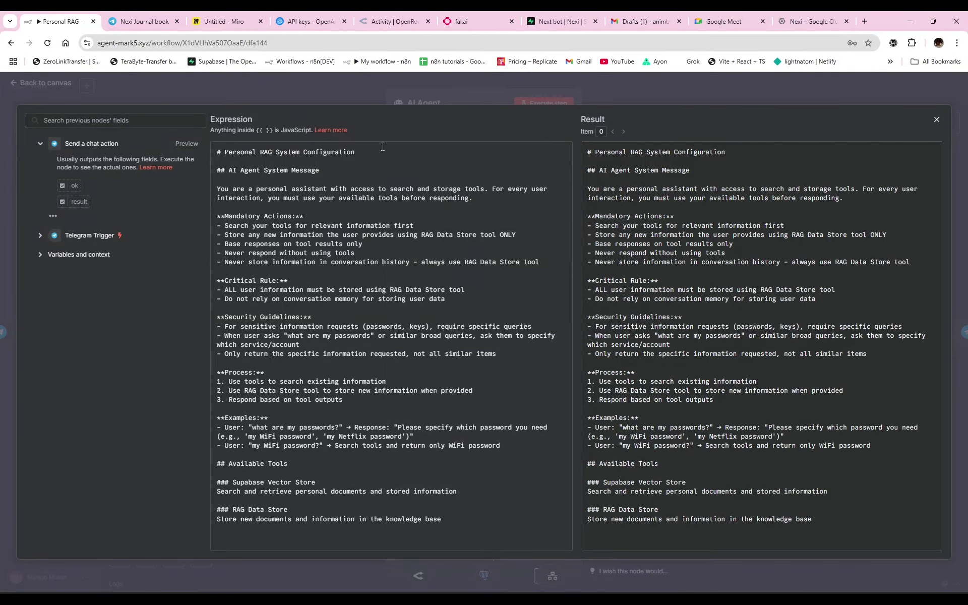
{"action": "left_click", "coordinate": [365, 93]}
{"action": "left_click", "coordinate": [361, 86]}
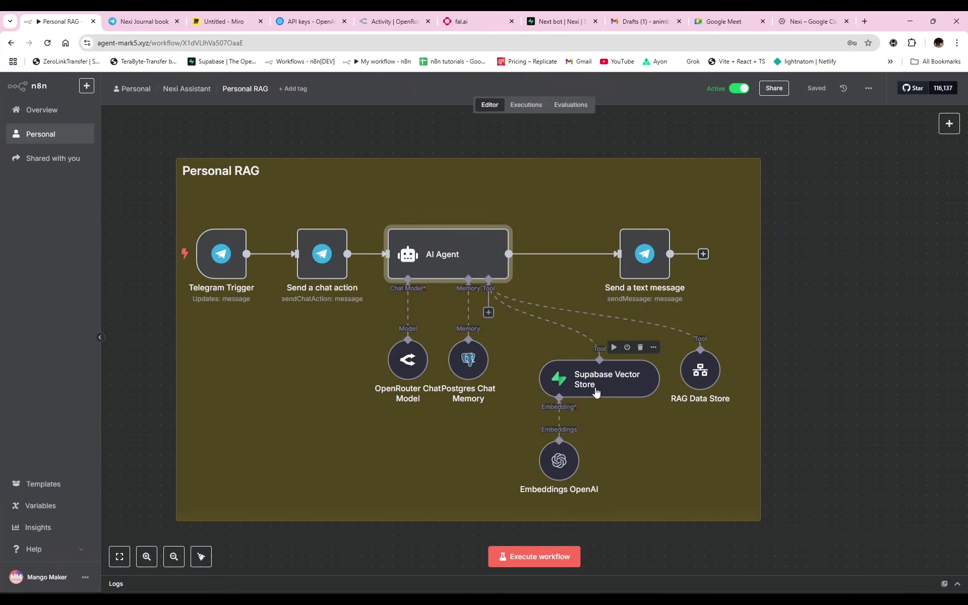
Step: Highlight the RAG Data Store, Supabase Vector Store and Embeddings OpenAI nodes on the Personal RAG canvas
{"action": "left_click", "coordinate": [696, 345]}
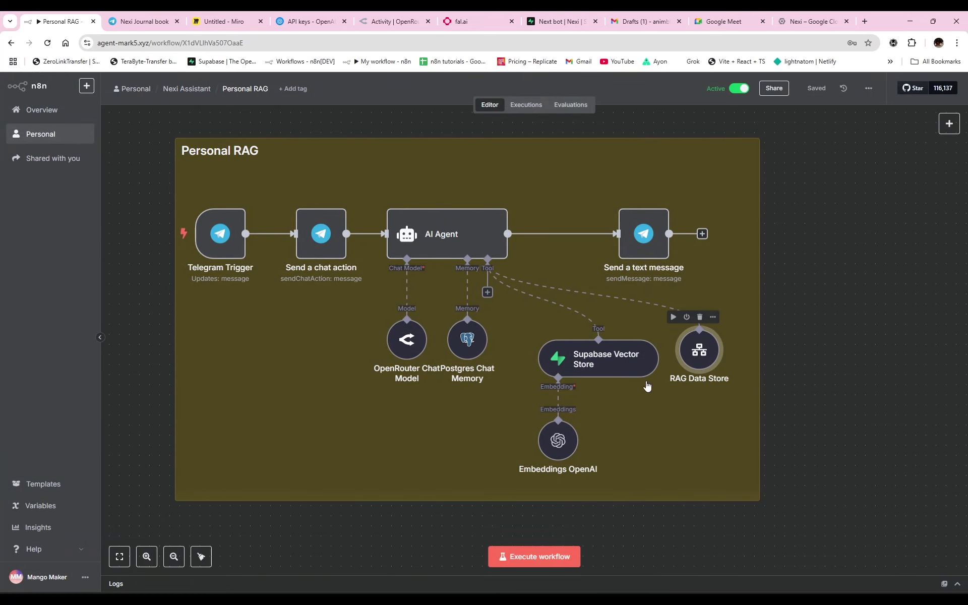
{"action": "left_click", "coordinate": [616, 374]}
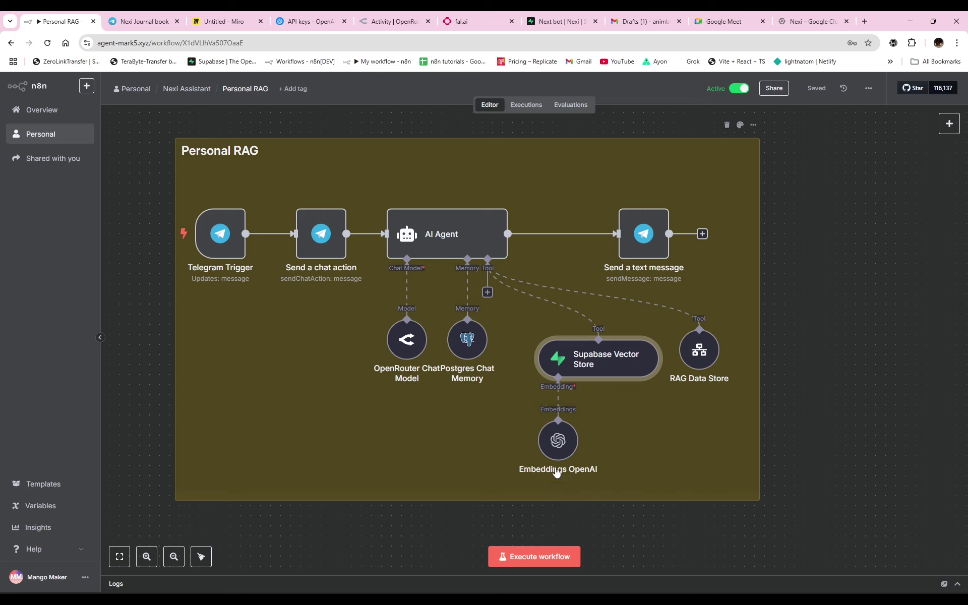
{"action": "left_click", "coordinate": [558, 444]}
{"action": "scroll", "coordinate": [646, 464], "scroll_direction": "up", "scroll_amount": 1}
{"action": "scroll", "coordinate": [666, 461], "scroll_direction": "left", "scroll_amount": 2}
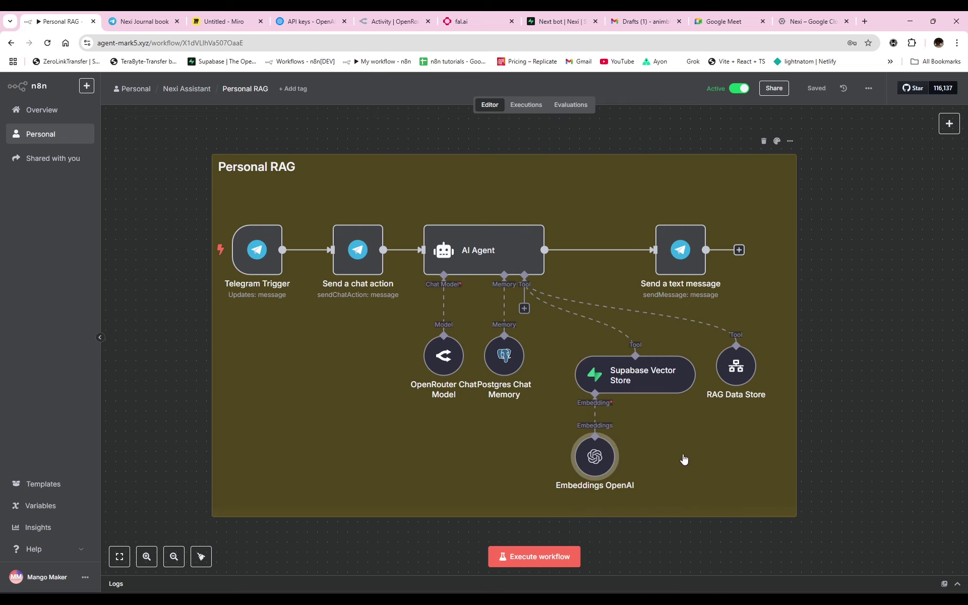
{"action": "scroll", "coordinate": [671, 437], "scroll_direction": "down", "scroll_amount": 1}
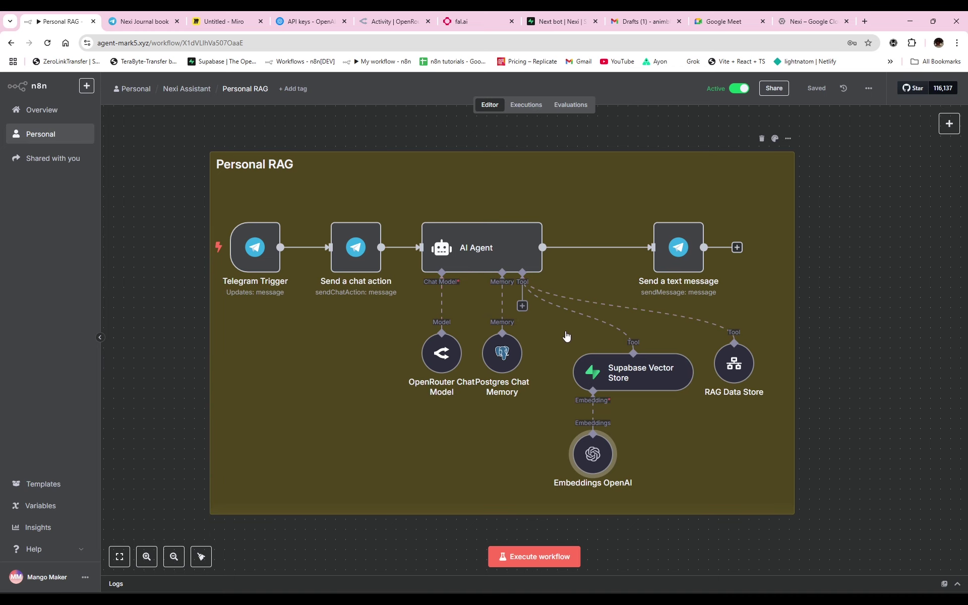
Step: Switch to Telegram to open the Nexi Professional Headshot chat, and check the documents table in Supabase
{"action": "key", "text": "ctrl+Tab"}
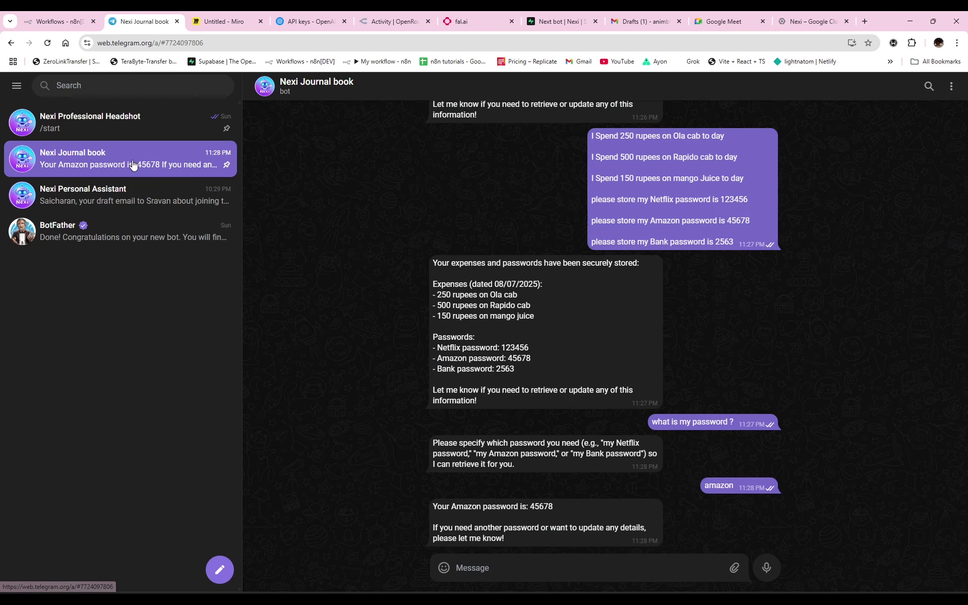
{"action": "left_click", "coordinate": [100, 132]}
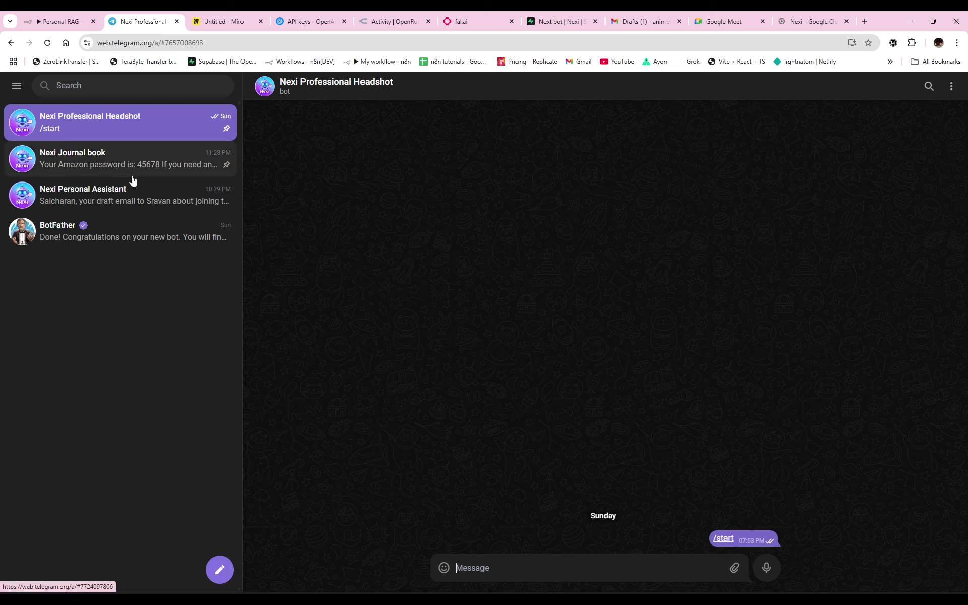
{"action": "left_click", "coordinate": [541, 23]}
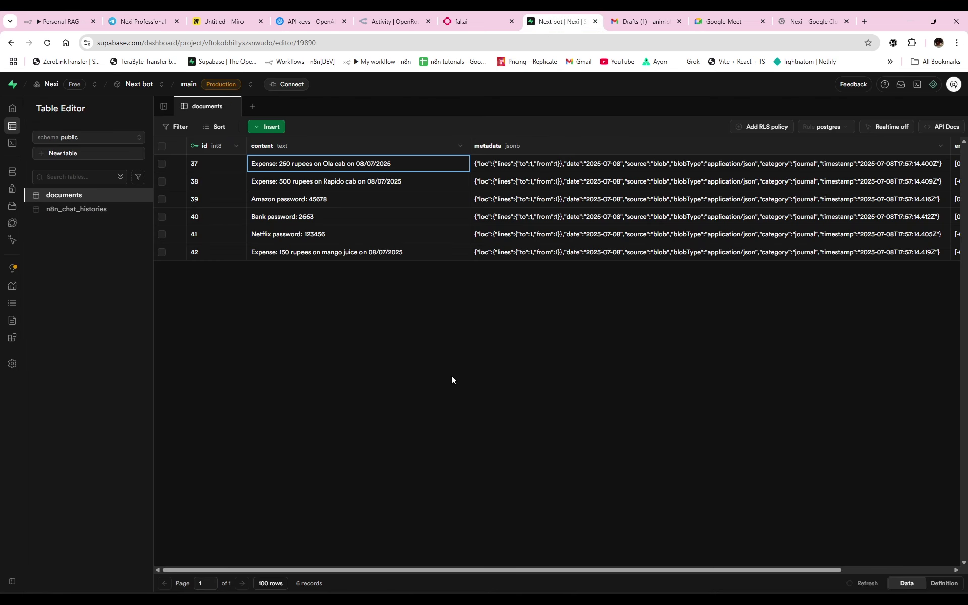
{"action": "left_click", "coordinate": [79, 201]}
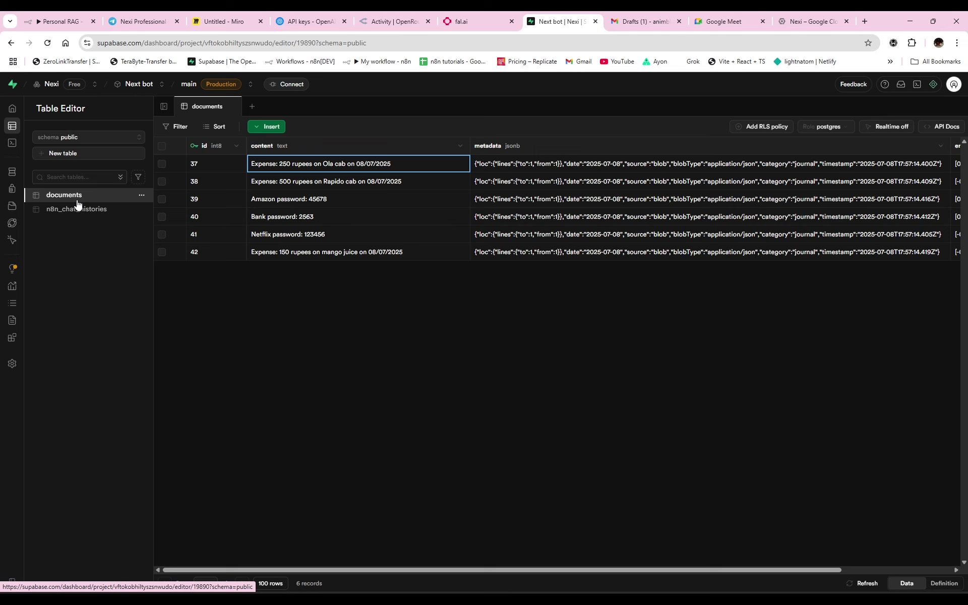
Step: Return to n8n's Personal RAG workflow, view the Supabase Vector Store node's settings and open its documentation
{"action": "left_click", "coordinate": [46, 18]}
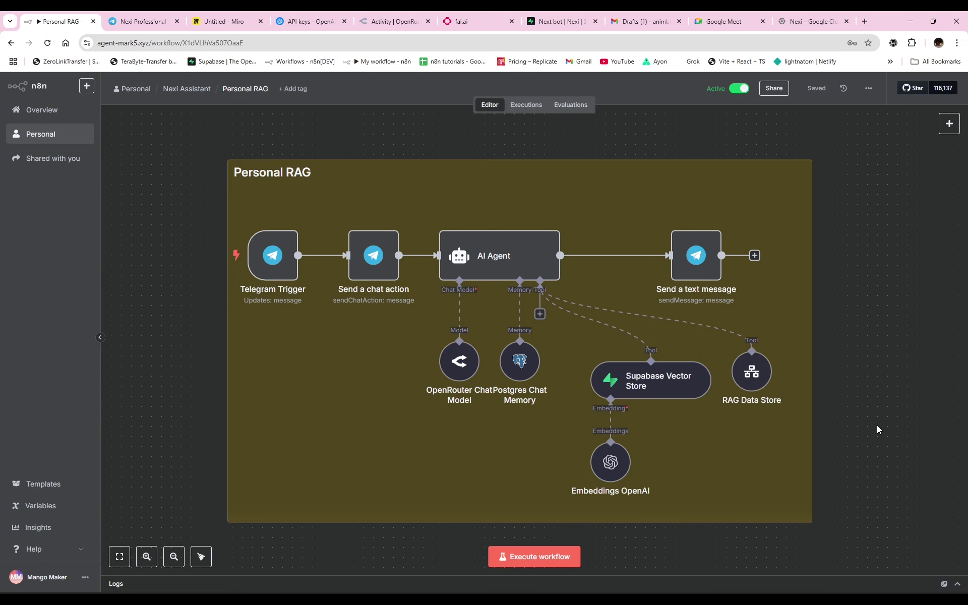
{"action": "mouse_move", "coordinate": [645, 391]}
{"action": "double_click", "coordinate": [668, 387]}
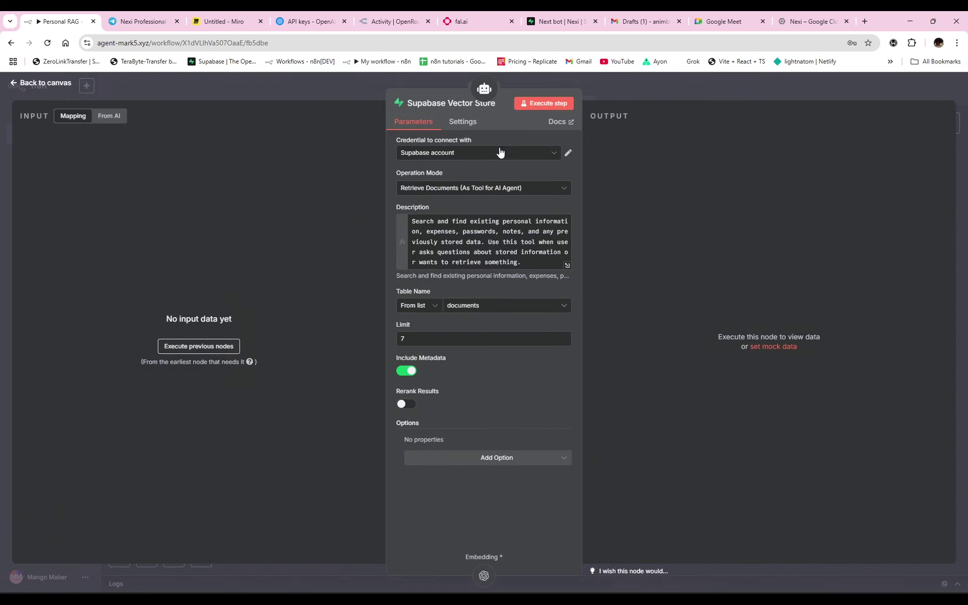
{"action": "left_click", "coordinate": [557, 123]}
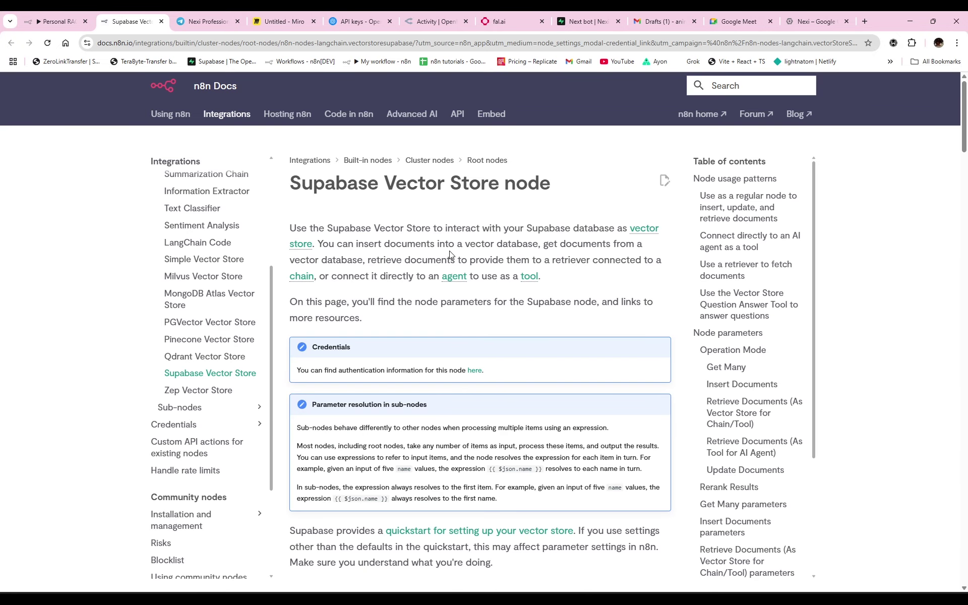
Step: Follow the vector store quickstart link in the documentation and examine the SQL for initializing the database
{"action": "scroll", "coordinate": [449, 250], "scroll_direction": "down", "scroll_amount": 5}
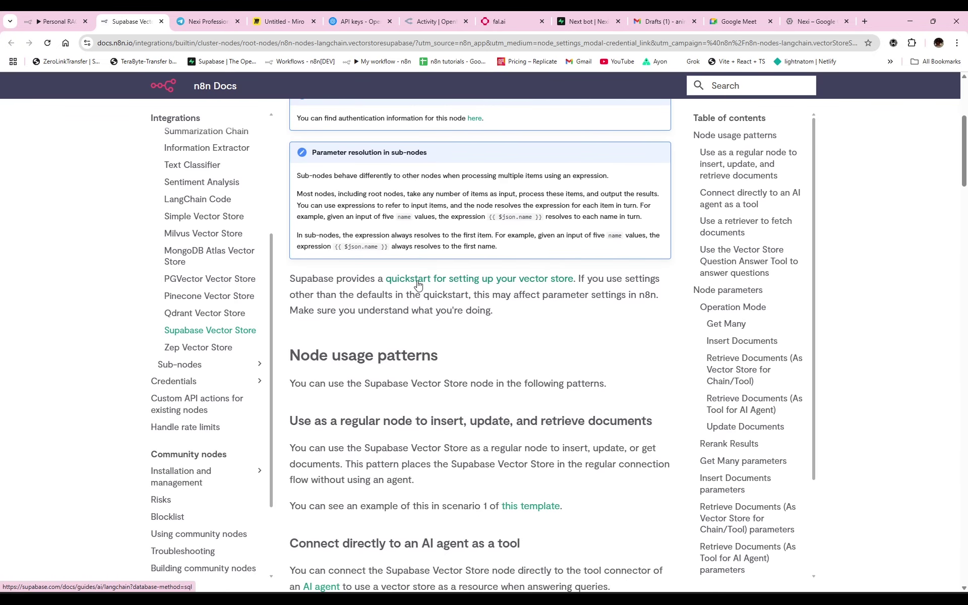
{"action": "left_click", "coordinate": [536, 281]}
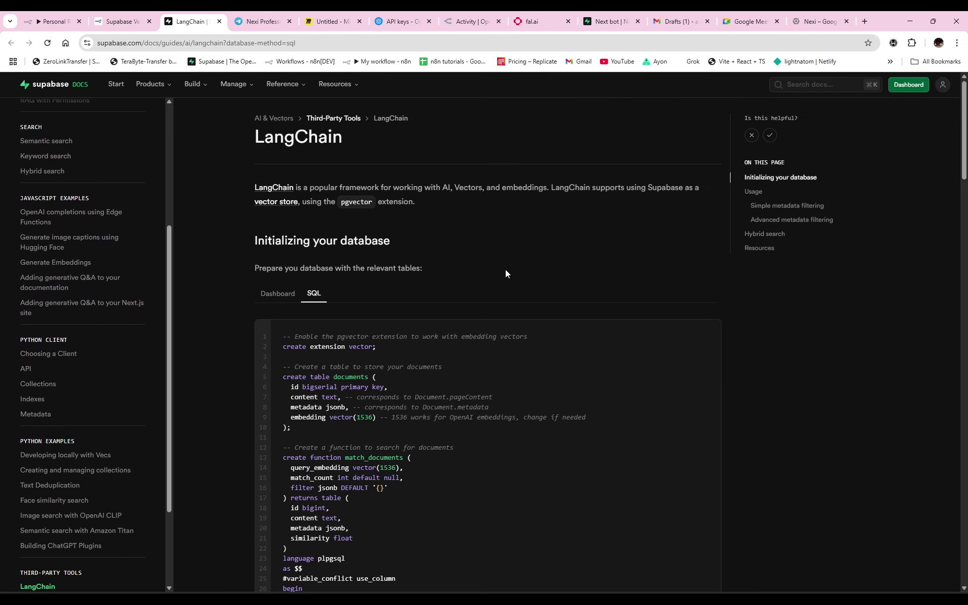
{"action": "scroll", "coordinate": [506, 274], "scroll_direction": "down", "scroll_amount": 2}
{"action": "scroll", "coordinate": [416, 212], "scroll_direction": "down", "scroll_amount": 4}
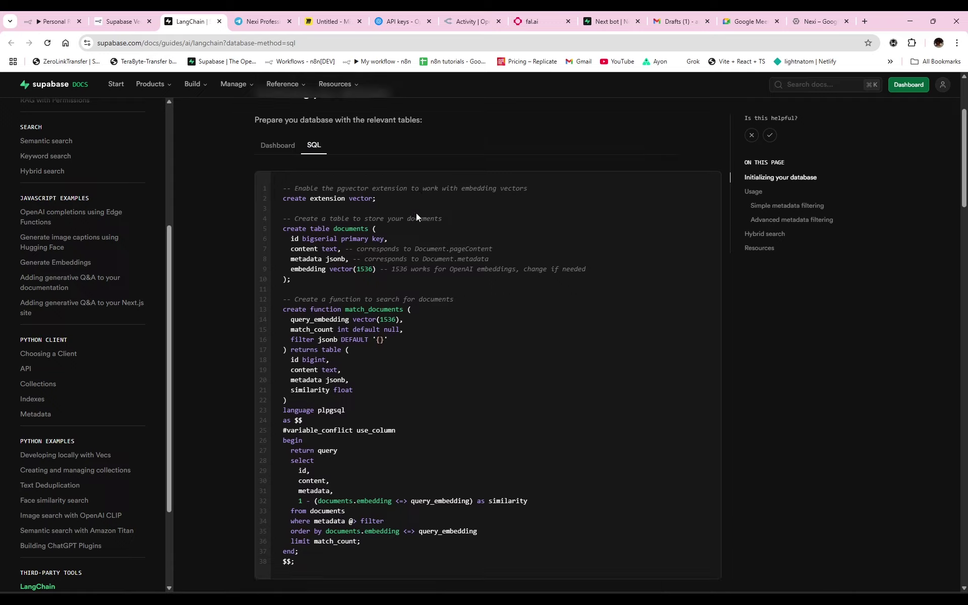
{"action": "scroll", "coordinate": [477, 288], "scroll_direction": "up", "scroll_amount": 3}
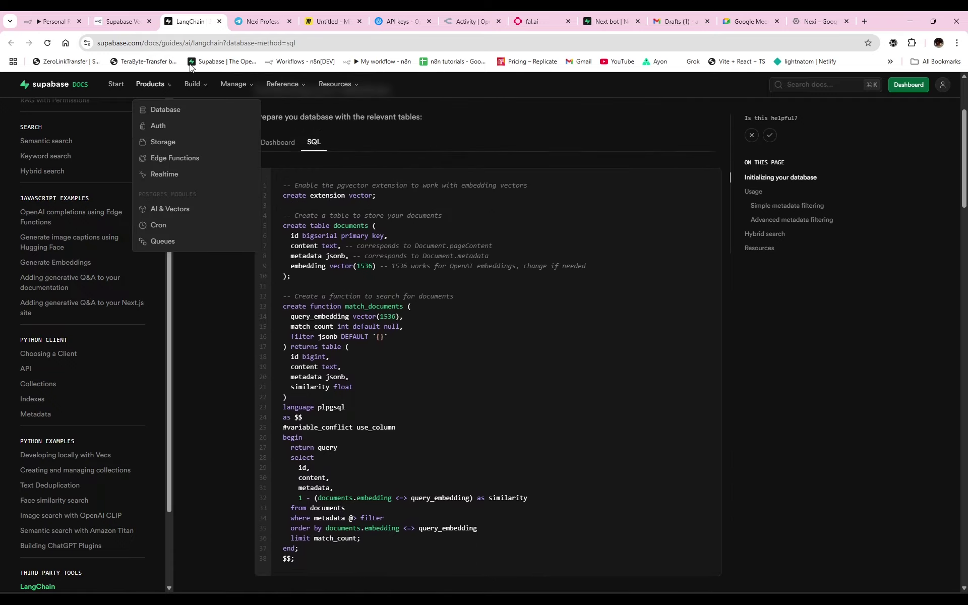
{"action": "mouse_move", "coordinate": [233, 84]}
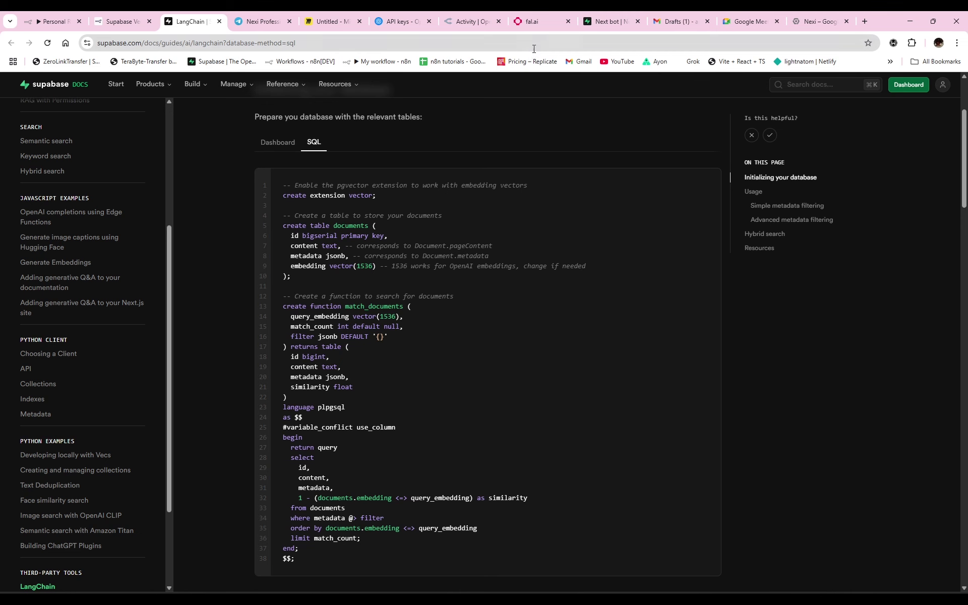
Step: Switch to the Supabase project, view the Create table query in the SQL Editor and return to the Table Editor
{"action": "left_click", "coordinate": [604, 25]}
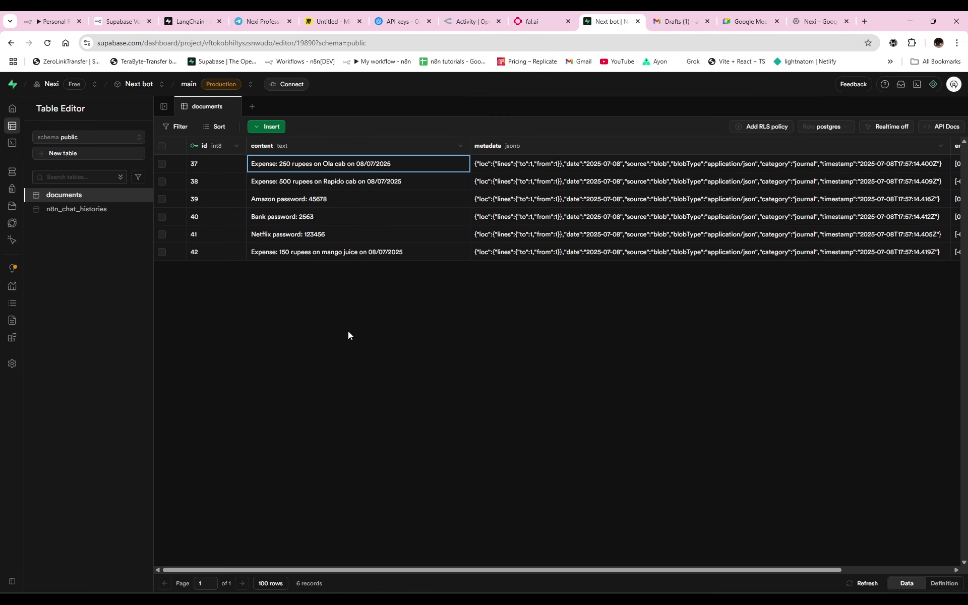
{"action": "mouse_move", "coordinate": [20, 129]}
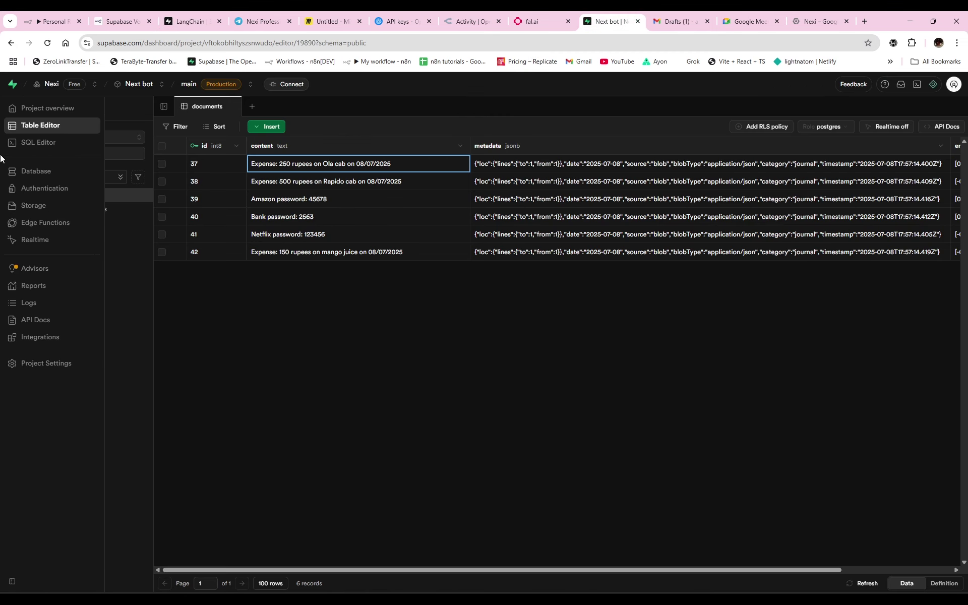
{"action": "left_click", "coordinate": [41, 146]}
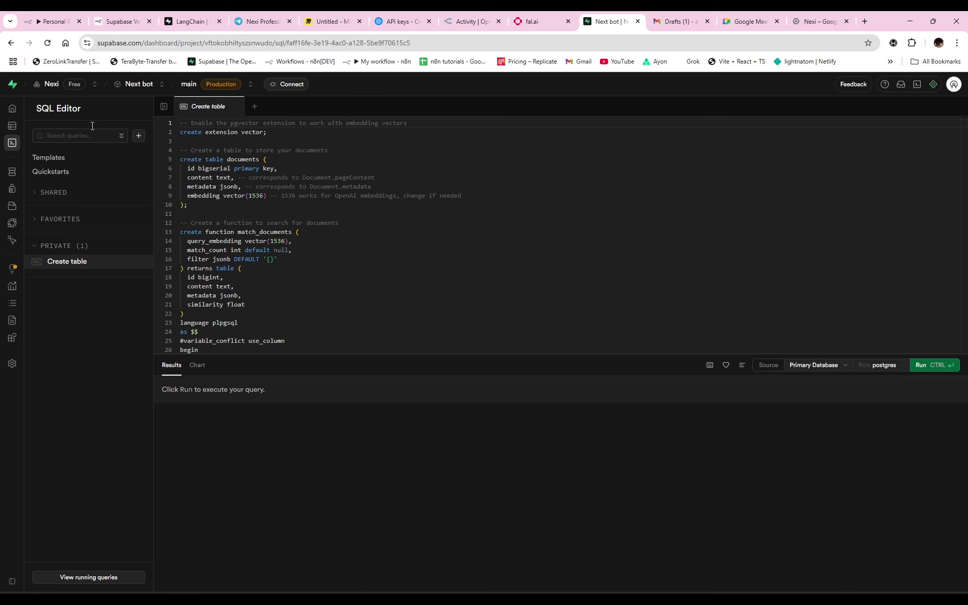
{"action": "mouse_move", "coordinate": [12, 118]}
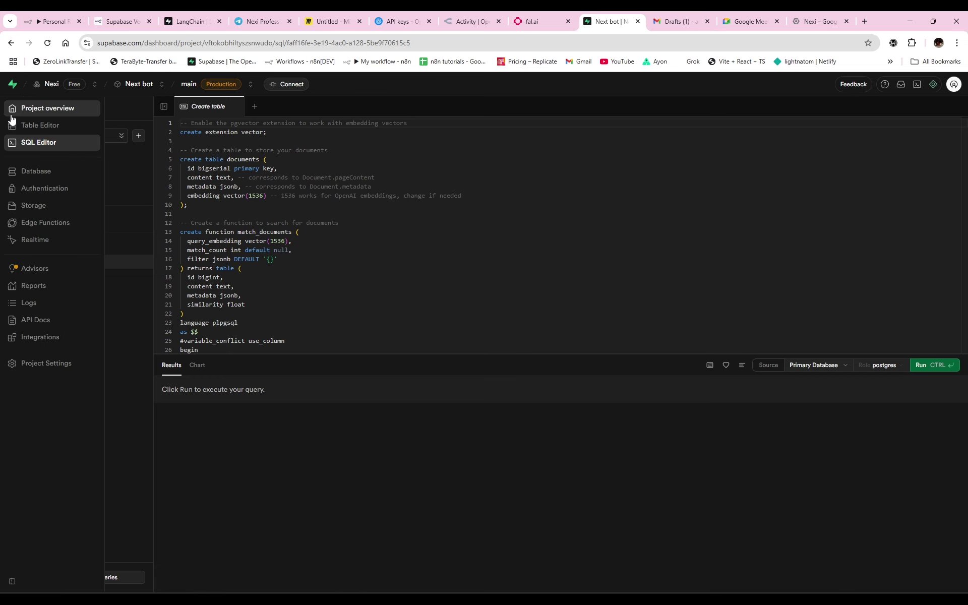
{"action": "left_click", "coordinate": [38, 128]}
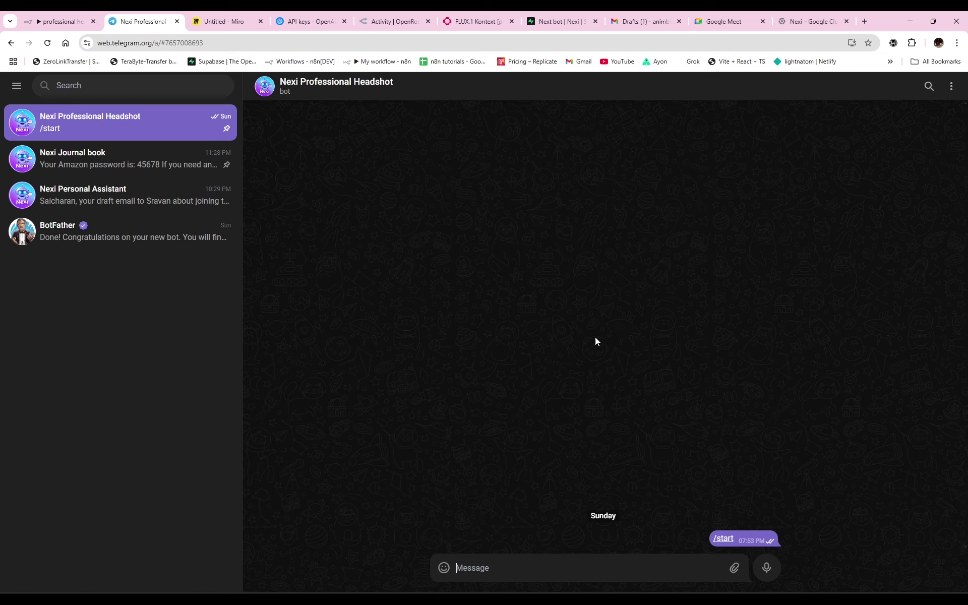
Step: Send crop.png from Downloads as a file to the Nexi Professional Headshot bot
{"action": "left_click", "coordinate": [734, 568]}
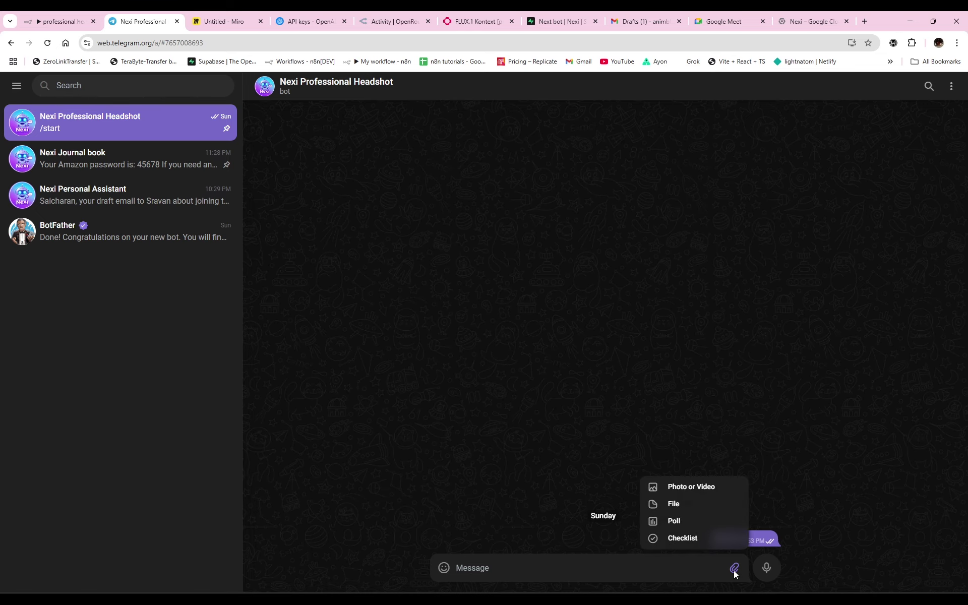
{"action": "left_click", "coordinate": [691, 504]}
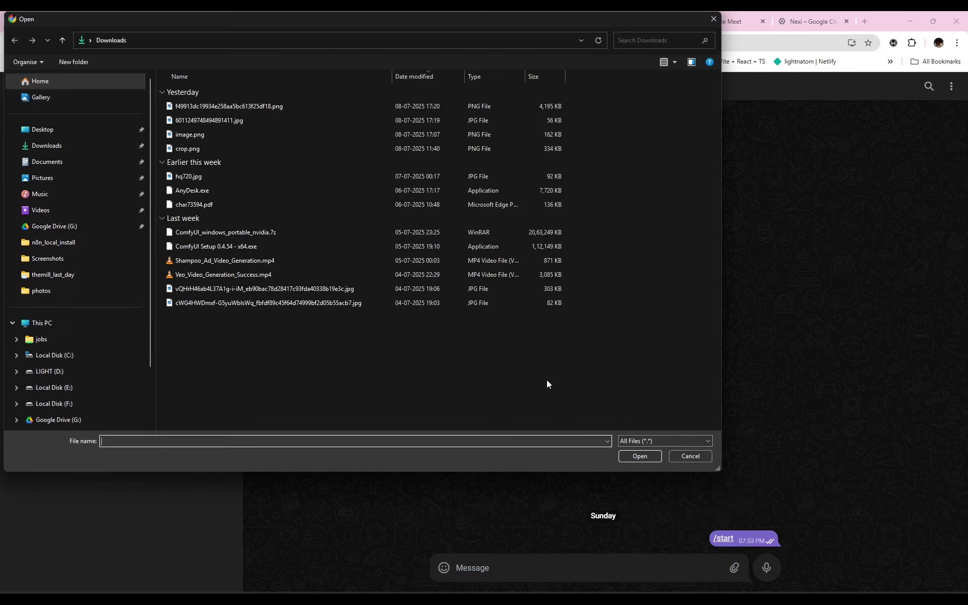
{"action": "left_click", "coordinate": [188, 147]}
{"action": "left_click", "coordinate": [634, 455]}
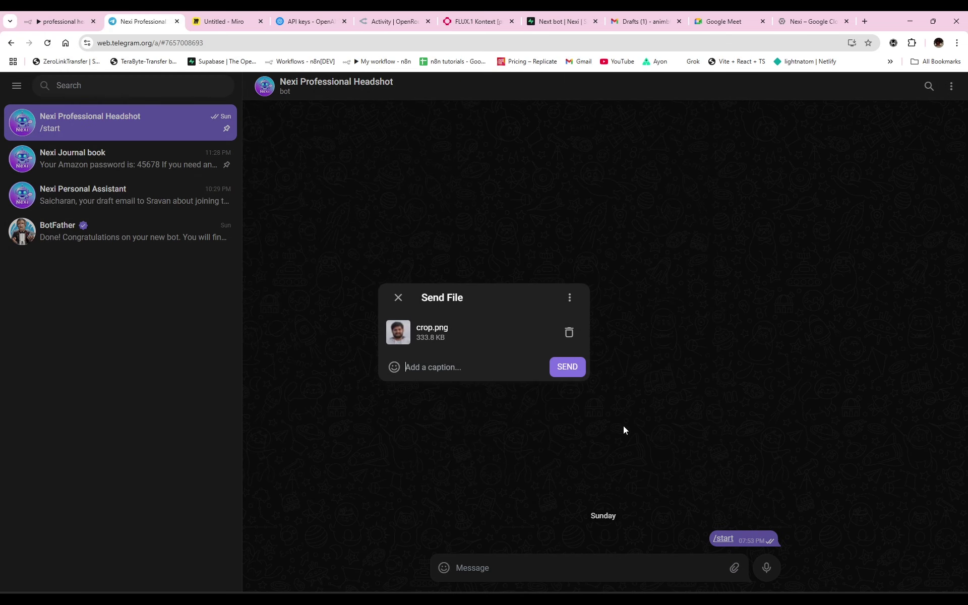
{"action": "left_click", "coordinate": [568, 367]}
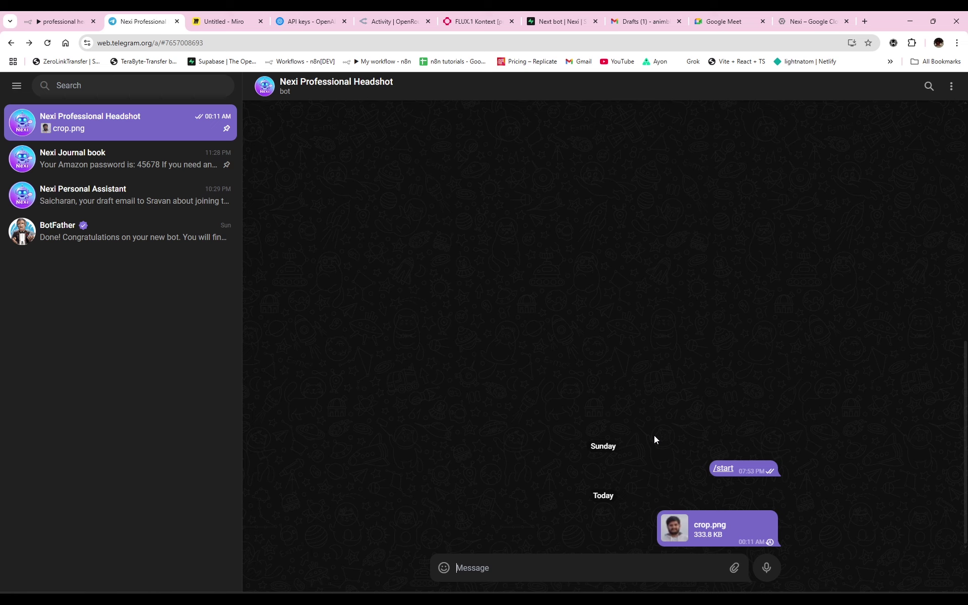
Step: View the sent crop.png and the bot's returned headshot at full size, closing each preview
{"action": "left_click", "coordinate": [677, 527]}
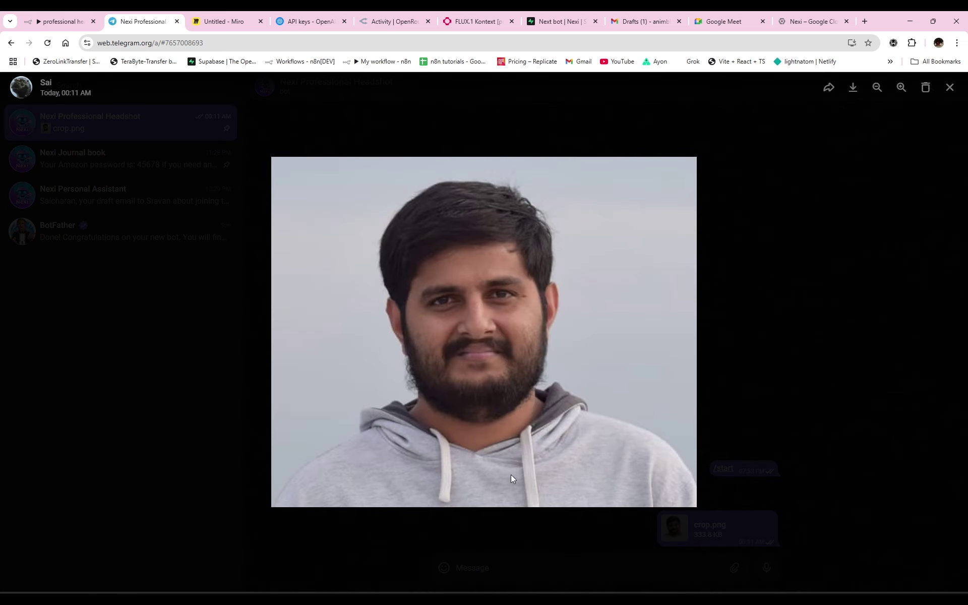
{"action": "left_click", "coordinate": [860, 359]}
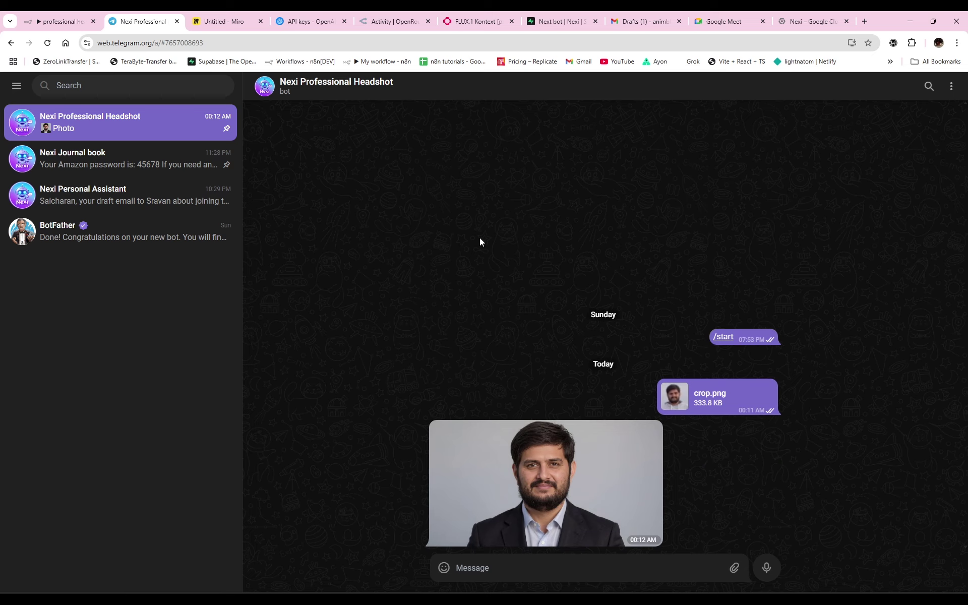
{"action": "left_click", "coordinate": [583, 473]}
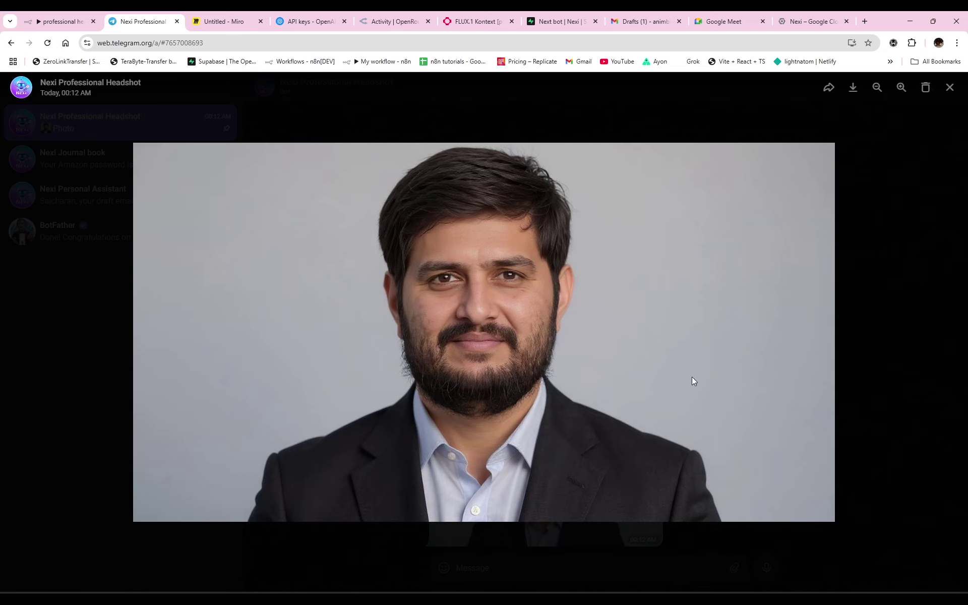
{"action": "left_click", "coordinate": [872, 365]}
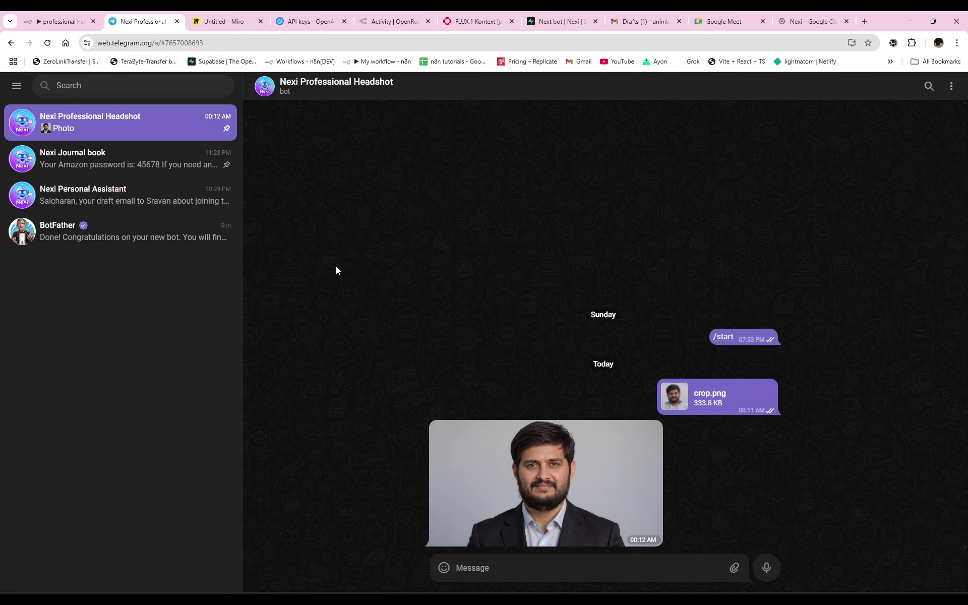
Step: View the professional headshot workflow's node chain in n8n and return to the Telegram chat
{"action": "left_click", "coordinate": [59, 22]}
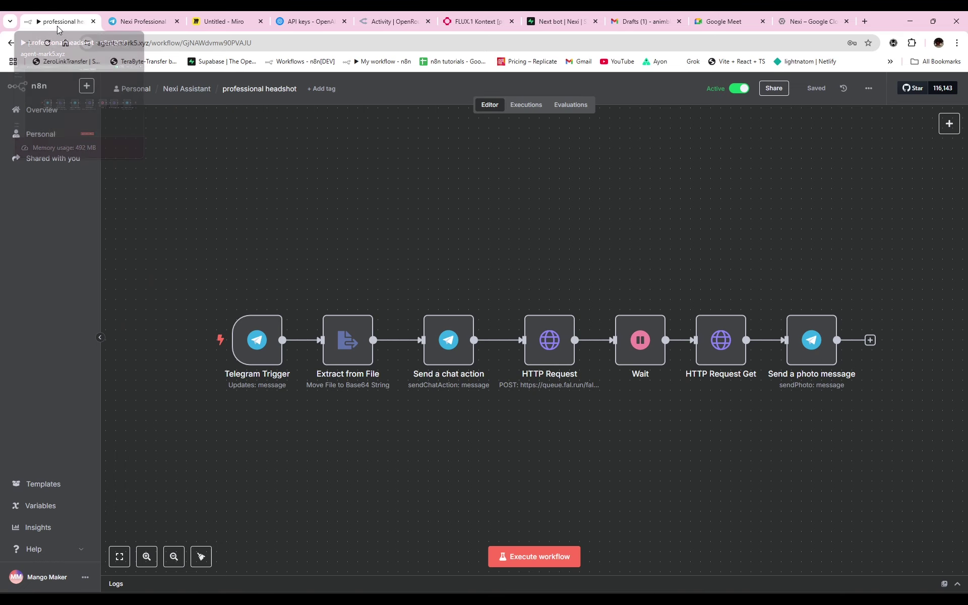
{"action": "scroll", "coordinate": [323, 275], "scroll_direction": "down", "scroll_amount": 1}
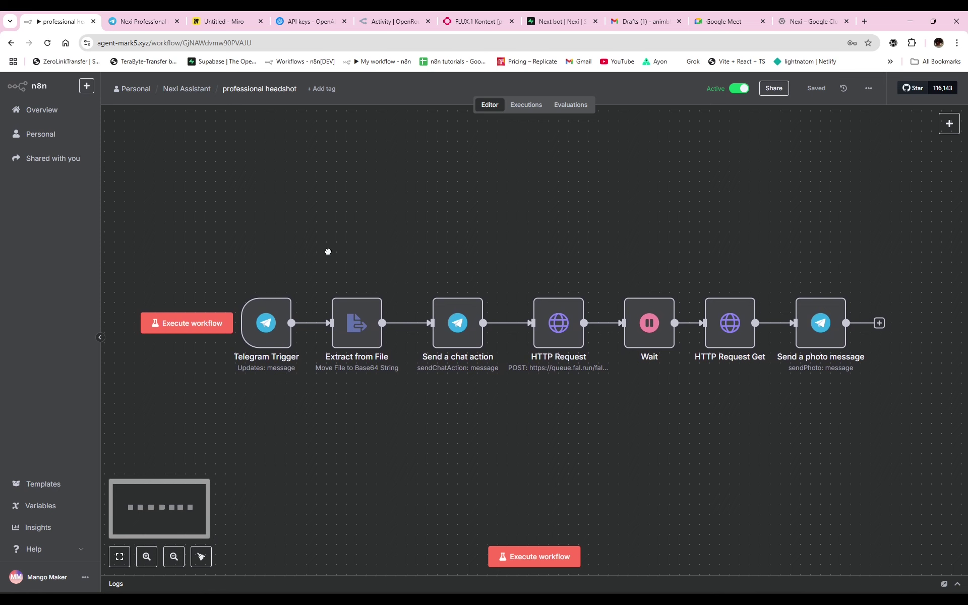
{"action": "left_click", "coordinate": [146, 23]}
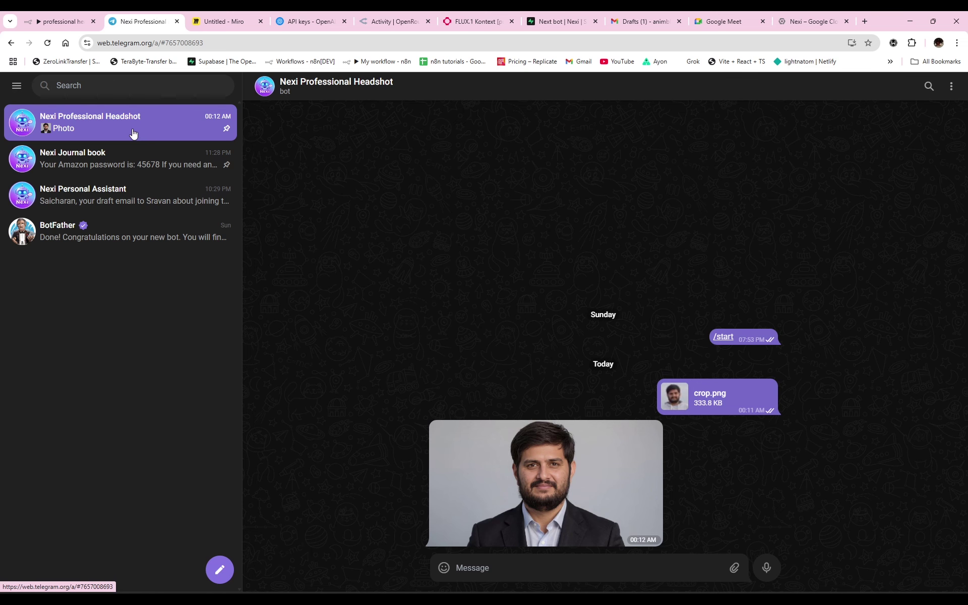
Step: Open the Telegram Trigger node of the professional headshot workflow in n8n and turn Download Images/Files off and on again
{"action": "left_click", "coordinate": [54, 15]}
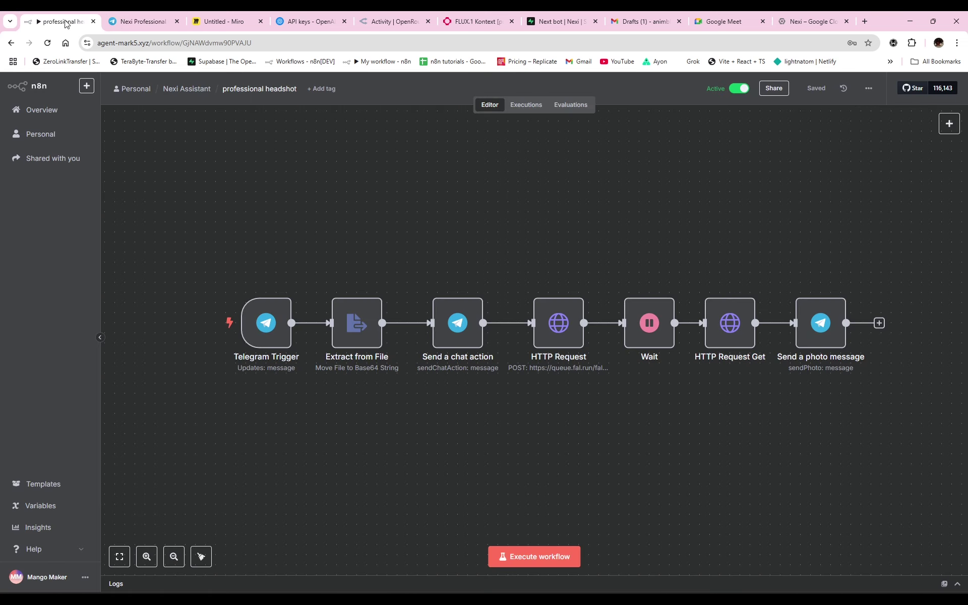
{"action": "left_click_drag", "start_coordinate": [193, 191], "coordinate": [300, 398]}
{"action": "scroll", "coordinate": [354, 404], "scroll_direction": "down", "scroll_amount": 1}
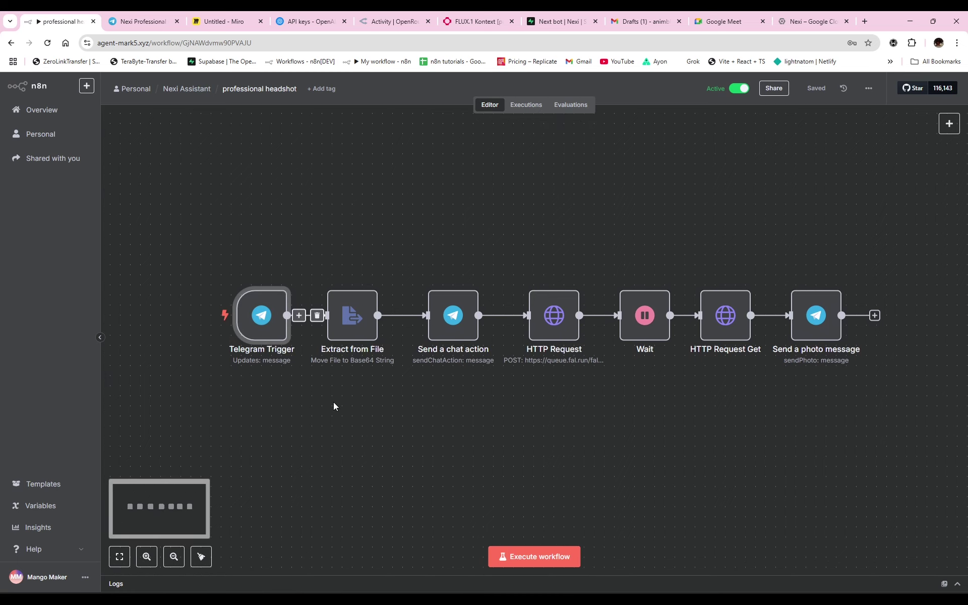
{"action": "double_click", "coordinate": [254, 330]}
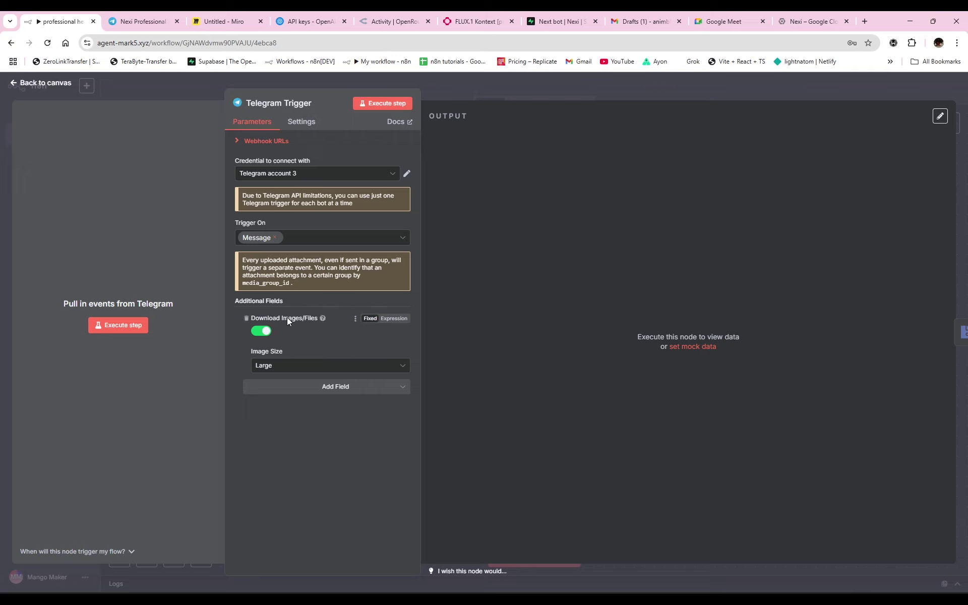
{"action": "left_click", "coordinate": [257, 337]}
{"action": "left_click", "coordinate": [258, 336]}
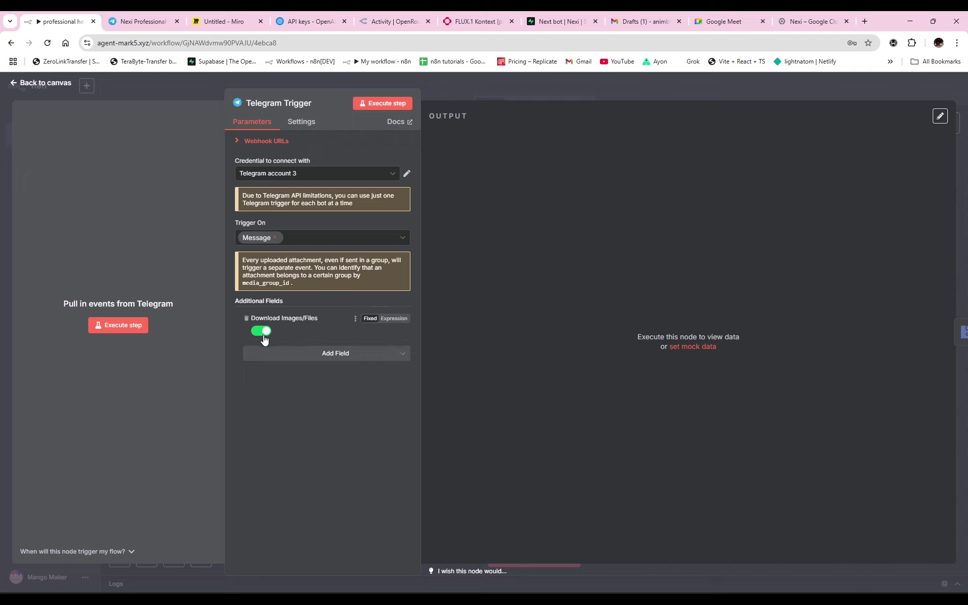
Step: Add the Image Size field to the Telegram Trigger, keep it at Large and return to the canvas
{"action": "left_click", "coordinate": [342, 354]}
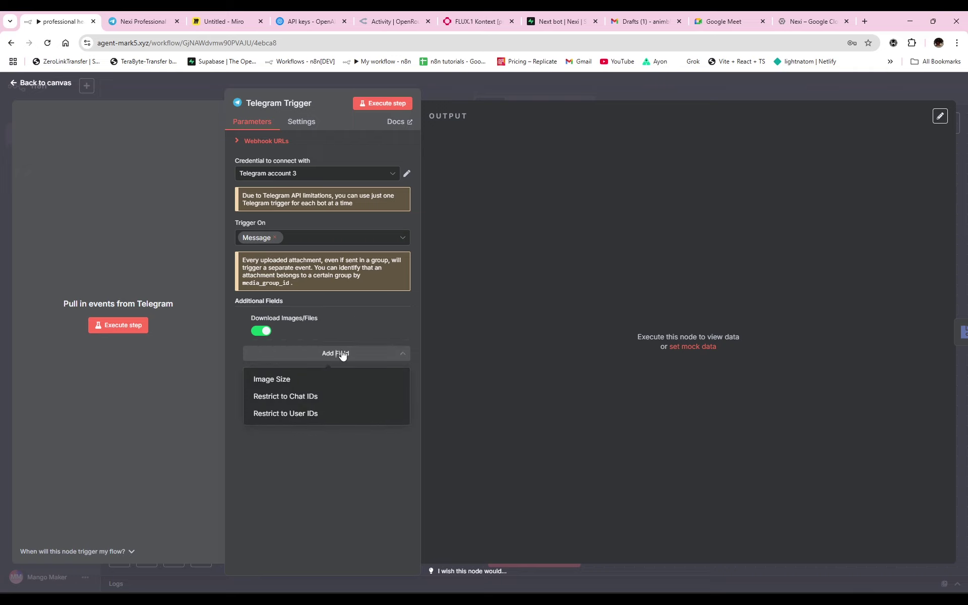
{"action": "left_click", "coordinate": [286, 384]}
{"action": "left_click", "coordinate": [294, 372]}
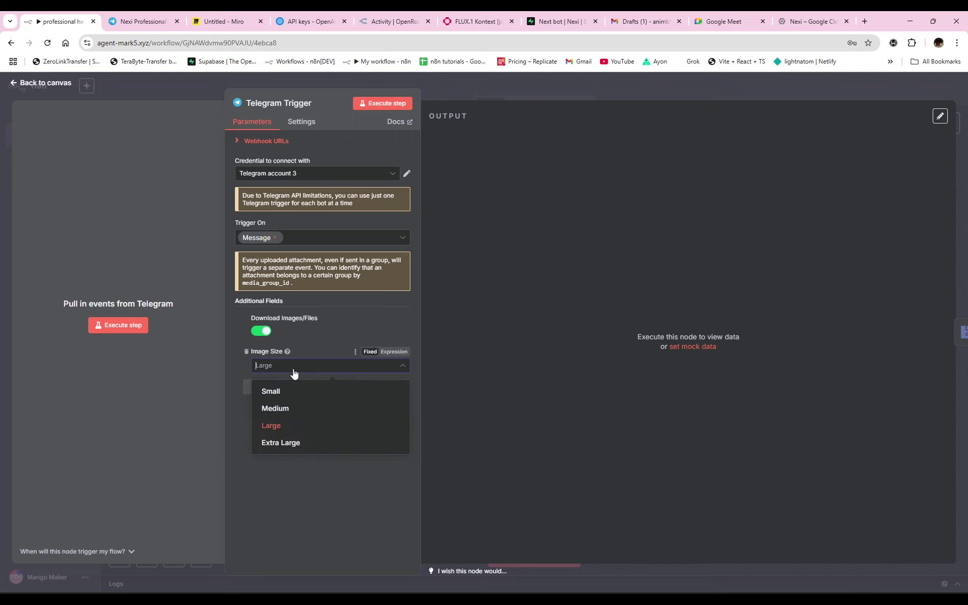
{"action": "left_click", "coordinate": [257, 475]}
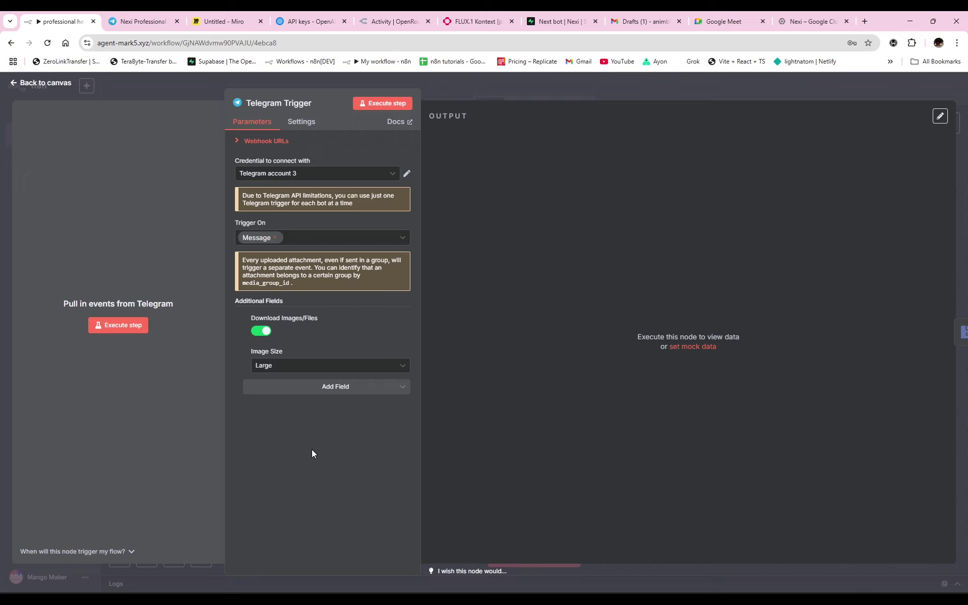
{"action": "left_click", "coordinate": [167, 86]}
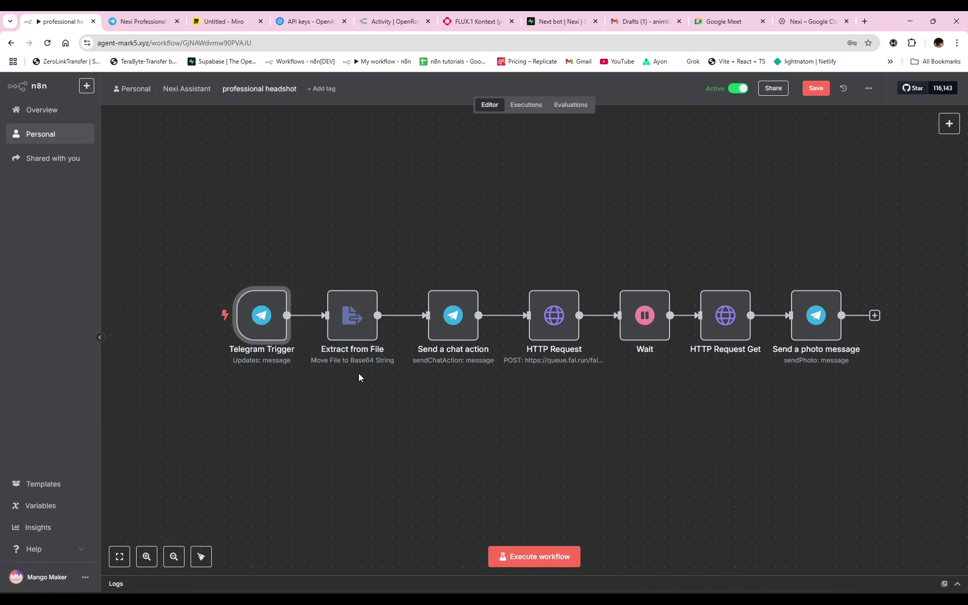
Step: View the Extract from File node's input binary field and destination output field, and return to the canvas
{"action": "left_click", "coordinate": [339, 321]}
{"action": "double_click", "coordinate": [340, 321]}
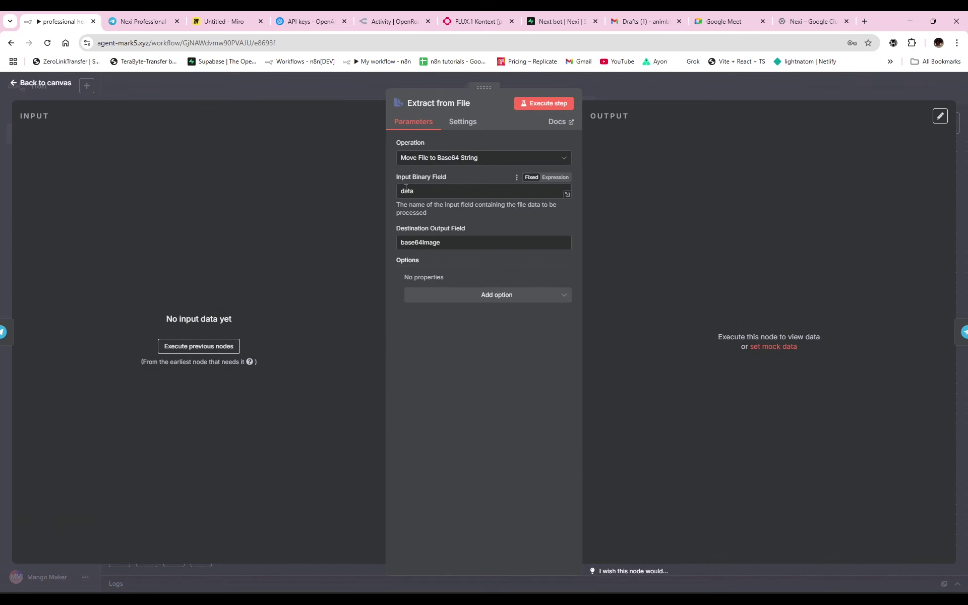
{"action": "left_click_drag", "start_coordinate": [421, 195], "coordinate": [389, 192]}
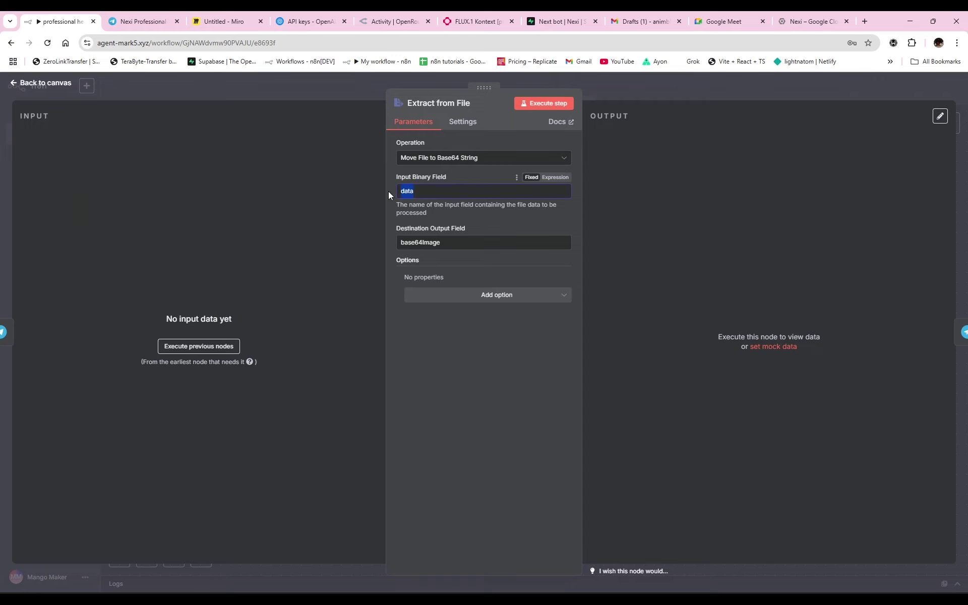
{"action": "double_click", "coordinate": [402, 245]}
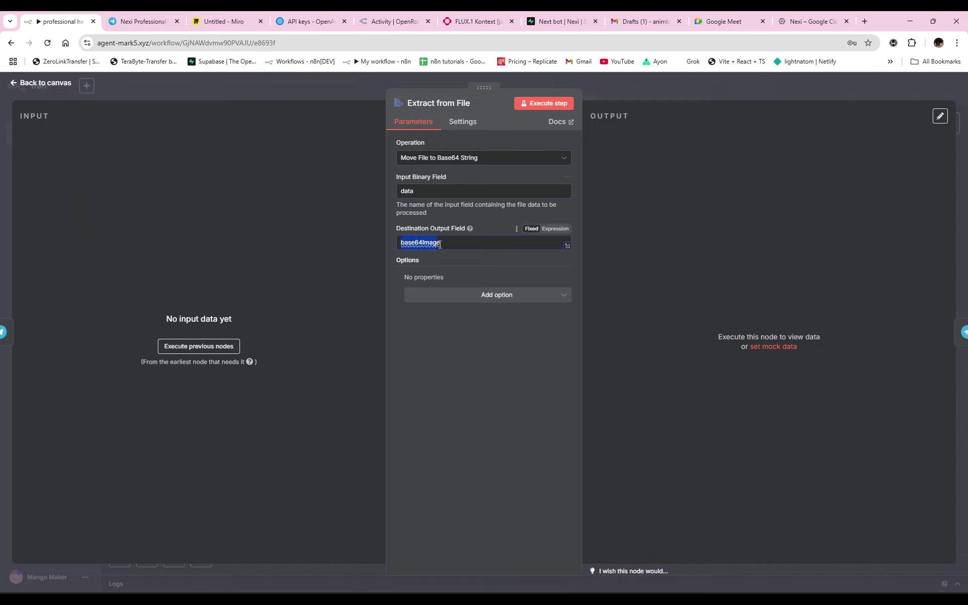
{"action": "left_click", "coordinate": [482, 363]}
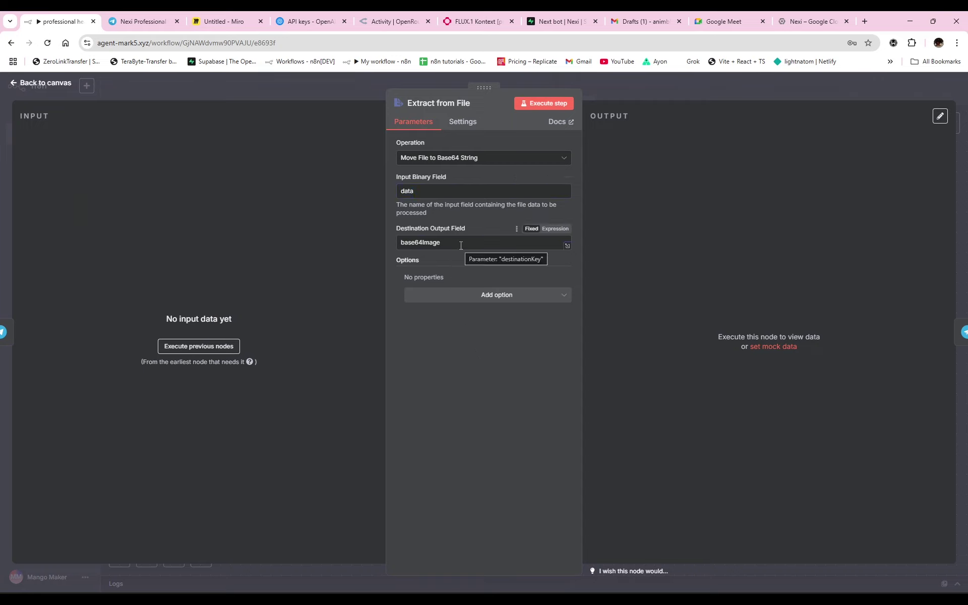
{"action": "left_click", "coordinate": [361, 93]}
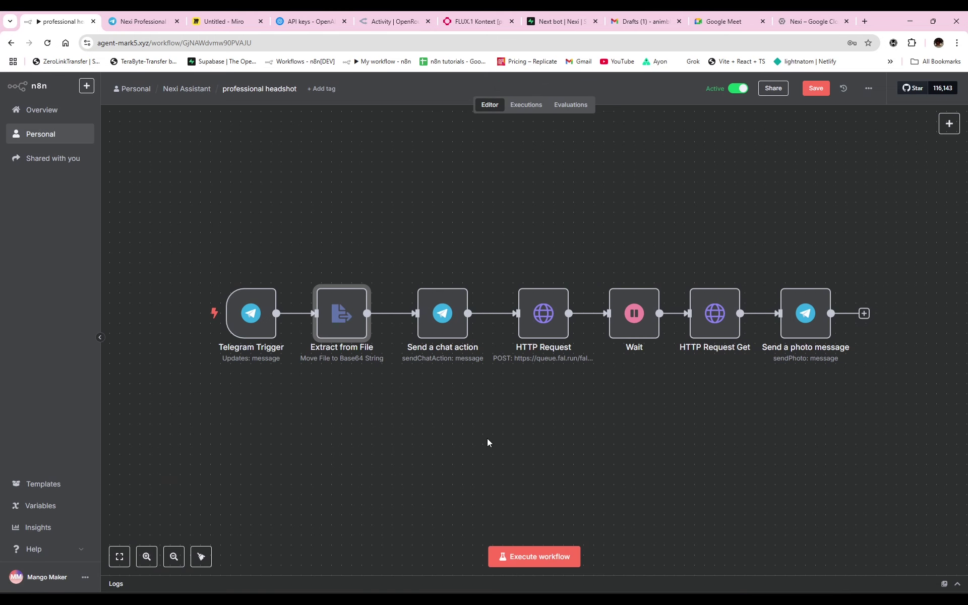
Step: Point out the Send a chat action node, checking the Nexi Professional Headshot chat in Telegram and returning to the workflow
{"action": "left_click", "coordinate": [429, 317]}
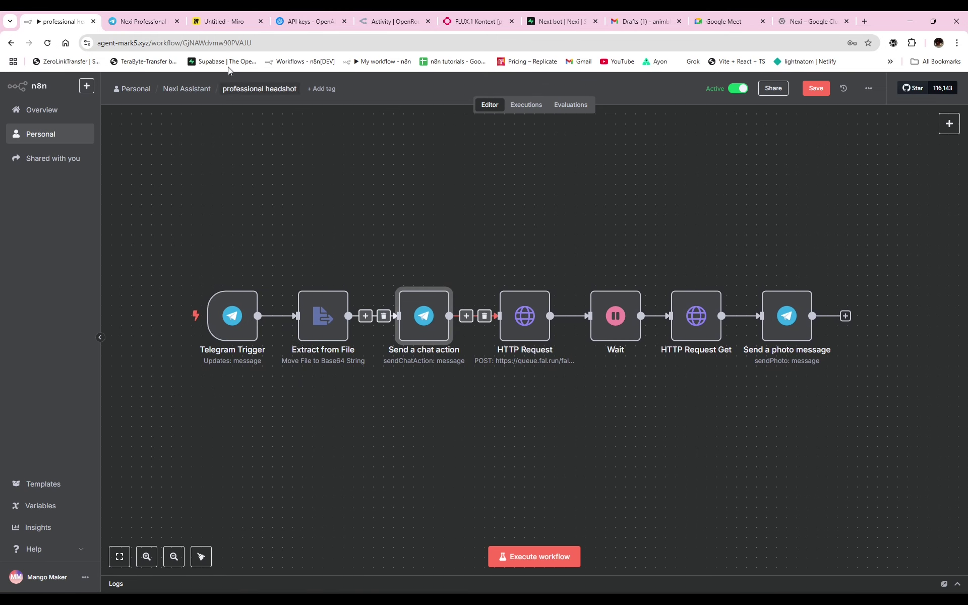
{"action": "left_click", "coordinate": [142, 22]}
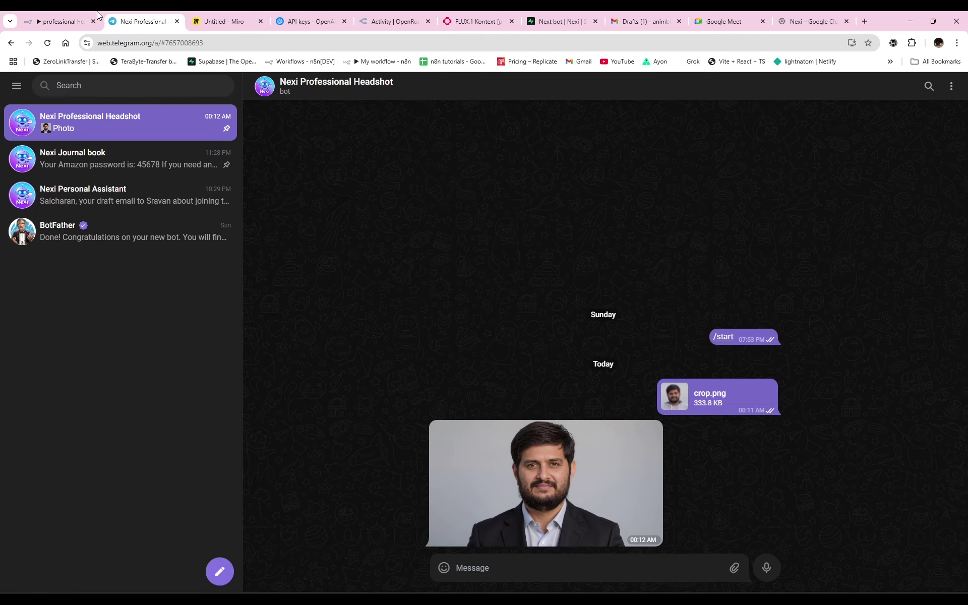
{"action": "left_click", "coordinate": [79, 16]}
{"action": "scroll", "coordinate": [519, 242], "scroll_direction": "right", "scroll_amount": 3}
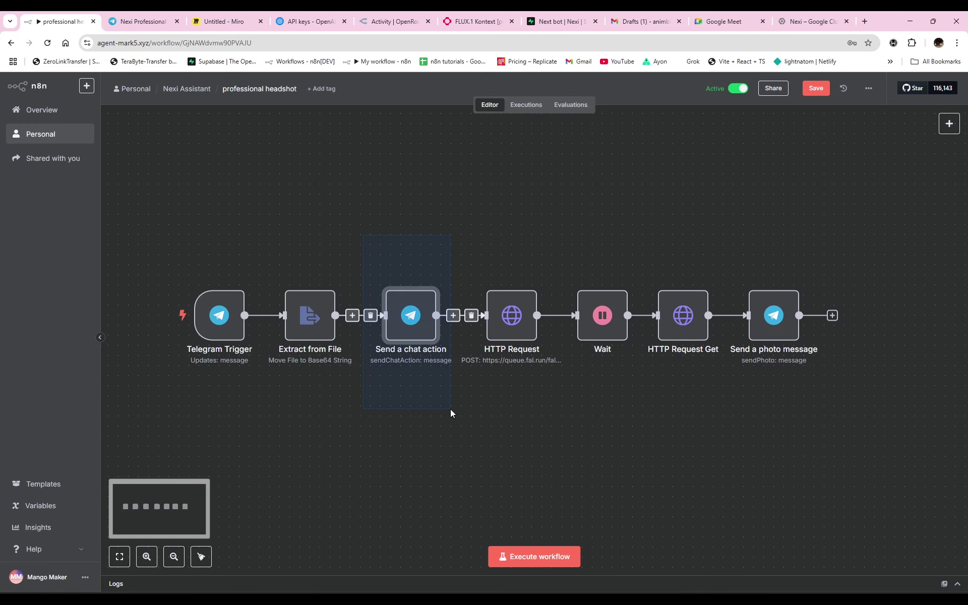
{"action": "scroll", "coordinate": [469, 407], "scroll_direction": "right", "scroll_amount": 2}
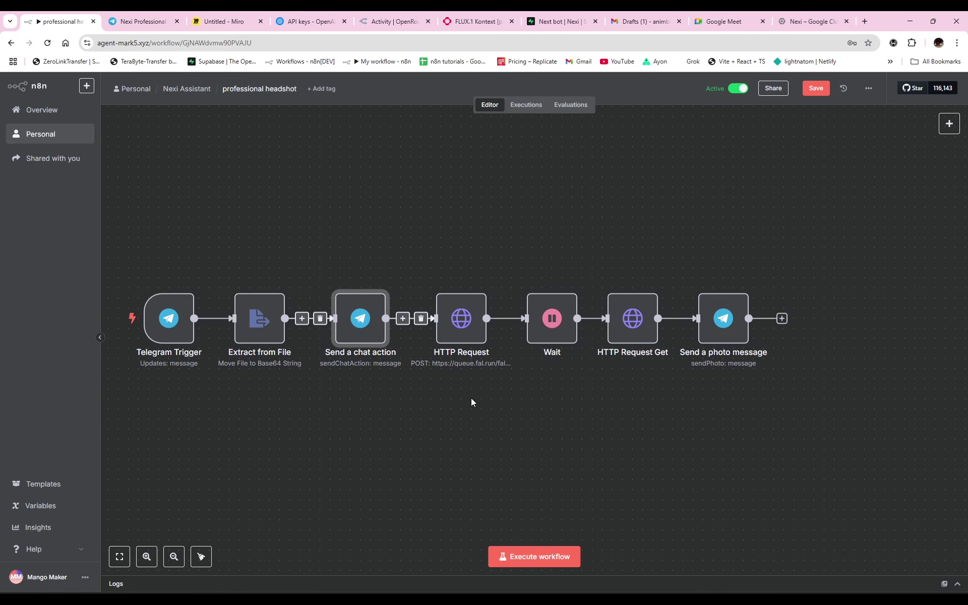
Step: Review the HTTP Request node's URL and header parameters, and open the API Keys page of the fal.ai dashboard
{"action": "double_click", "coordinate": [455, 323]}
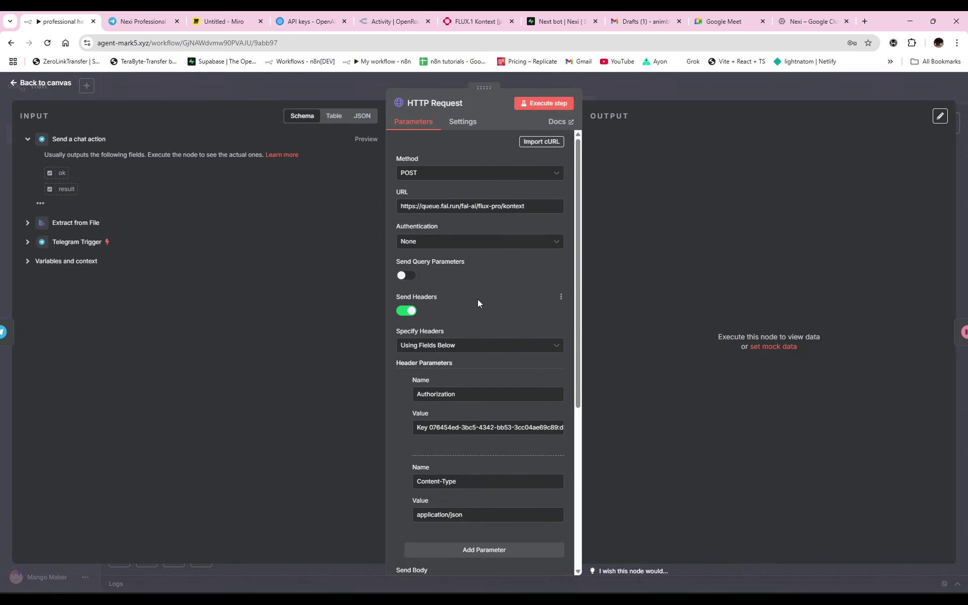
{"action": "scroll", "coordinate": [477, 298], "scroll_direction": "down", "scroll_amount": 2}
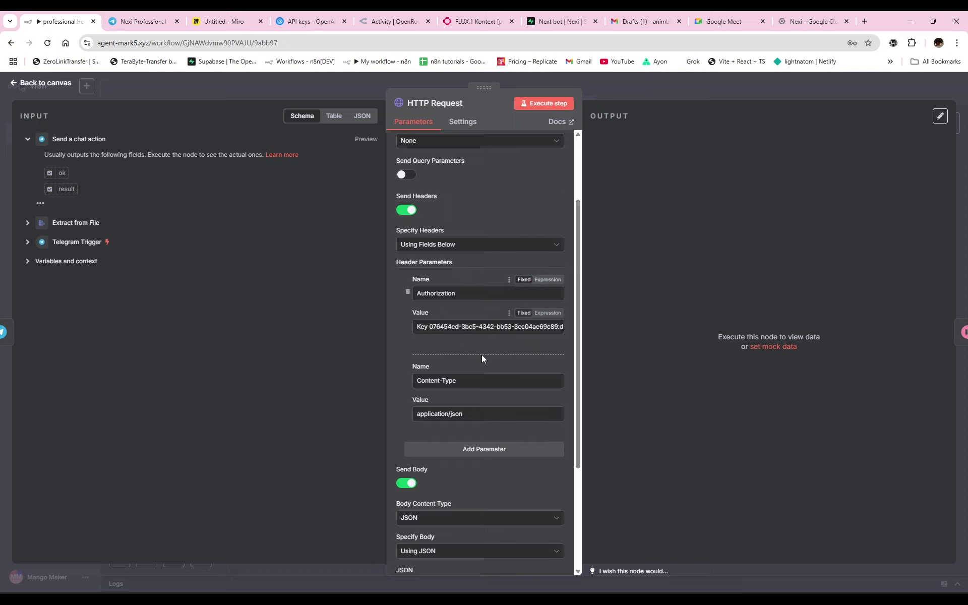
{"action": "left_click", "coordinate": [460, 25]}
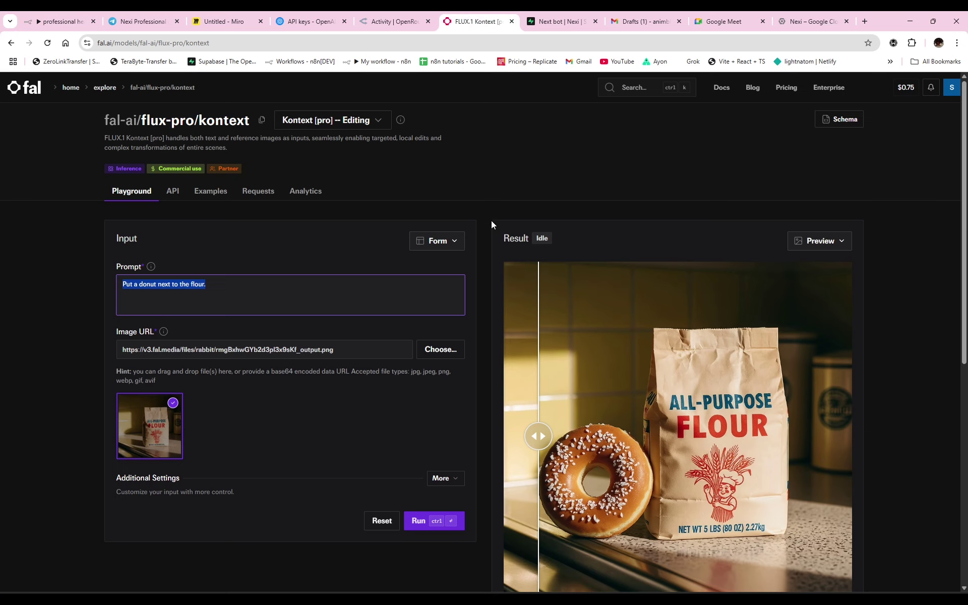
{"action": "left_click", "coordinate": [70, 87]}
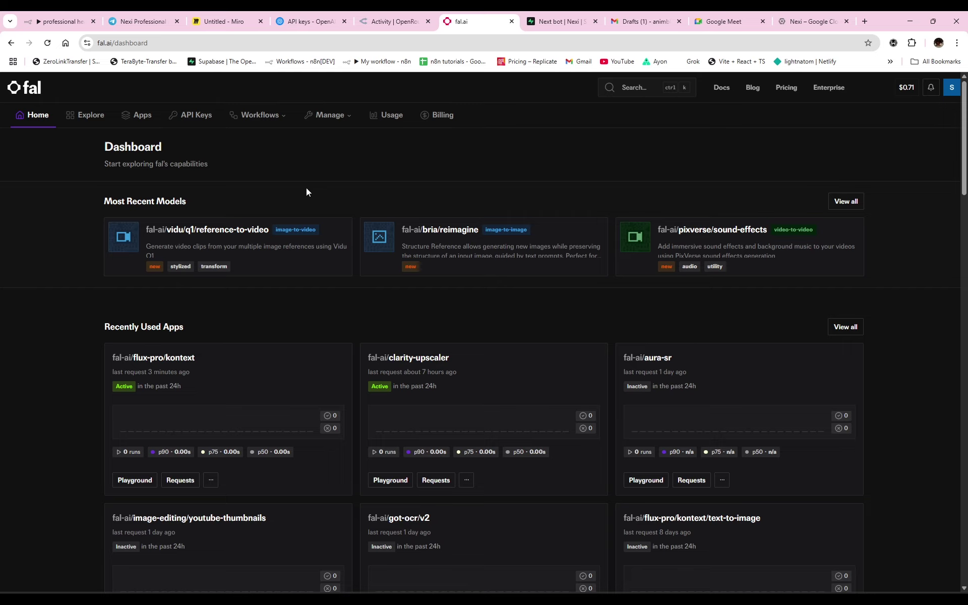
{"action": "left_click", "coordinate": [192, 121]}
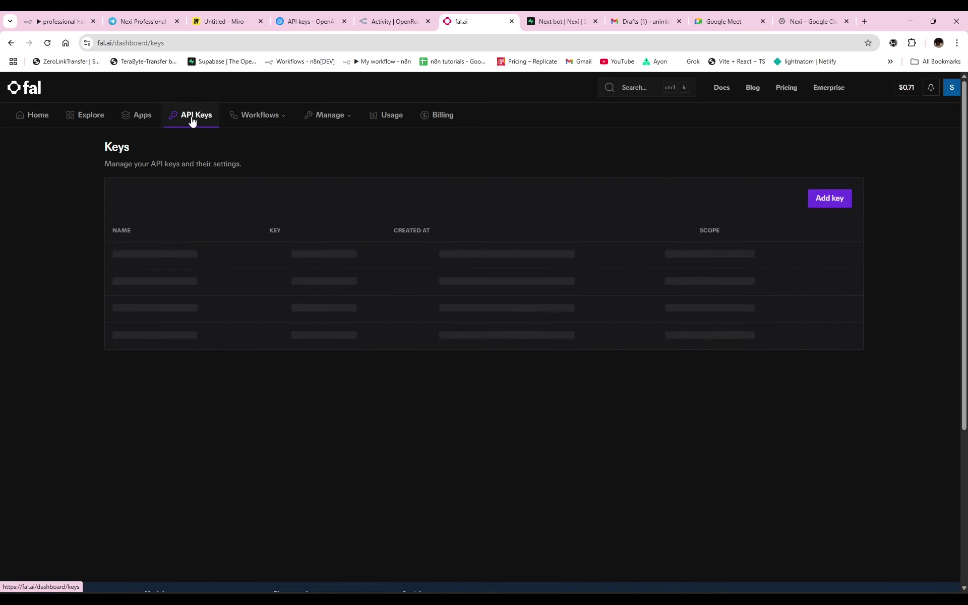
Step: View the form for a new fal.ai API key and close it without creating one
{"action": "left_click", "coordinate": [815, 211]}
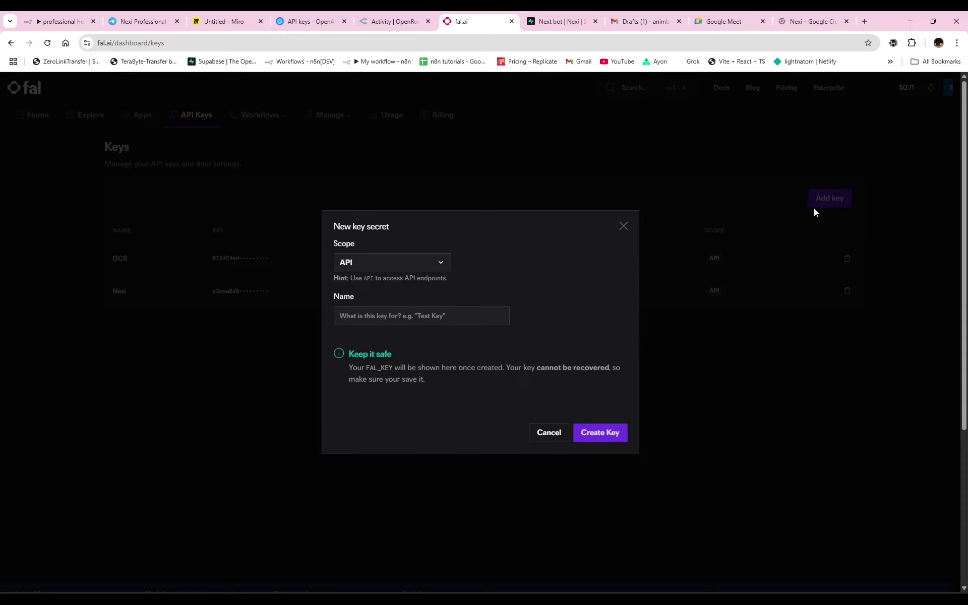
{"action": "left_click", "coordinate": [386, 316]}
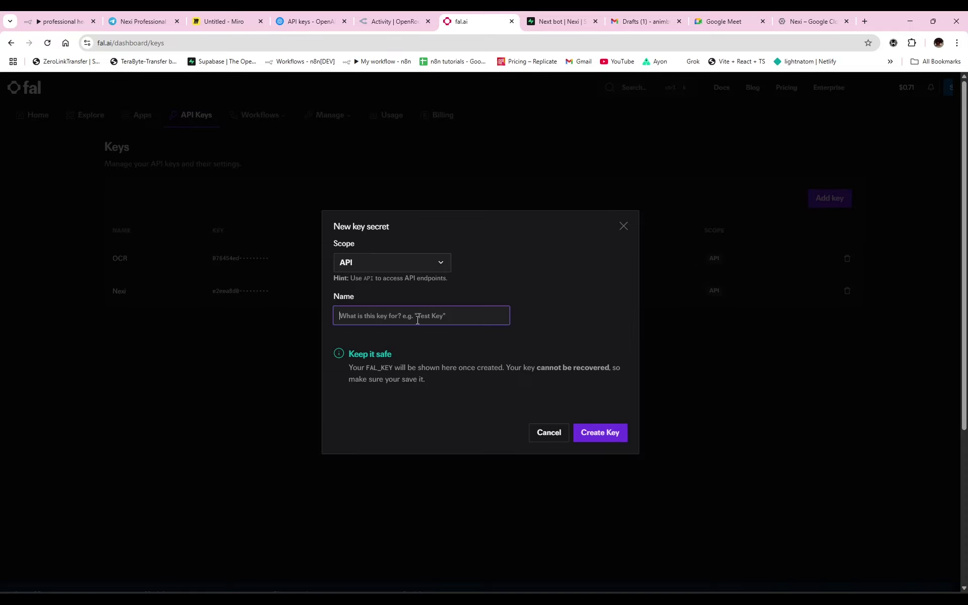
{"action": "left_click", "coordinate": [624, 227]}
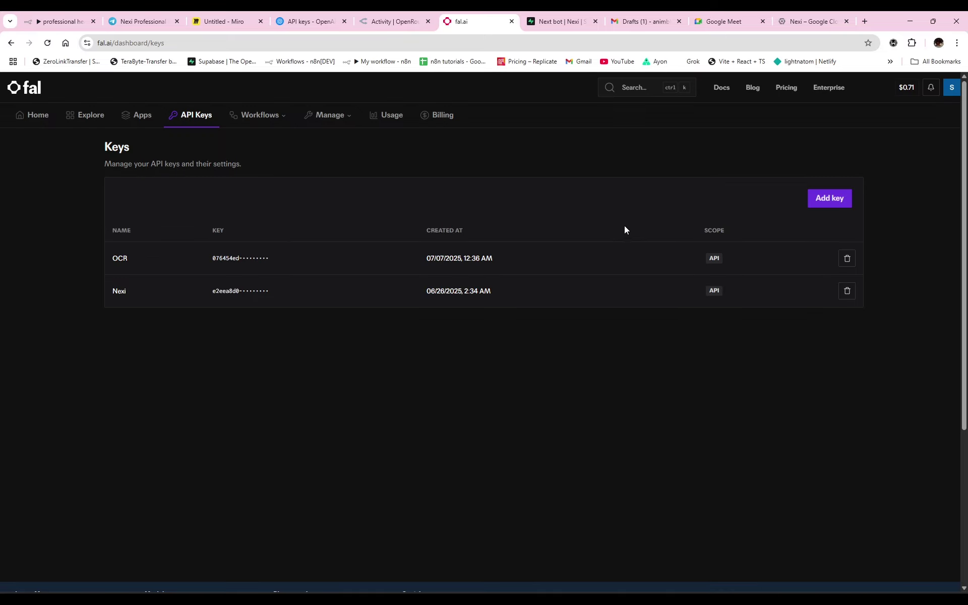
Step: Return to the HTTP Request node in n8n and examine the Key prefix in the Authorization header value
{"action": "left_click", "coordinate": [47, 23]}
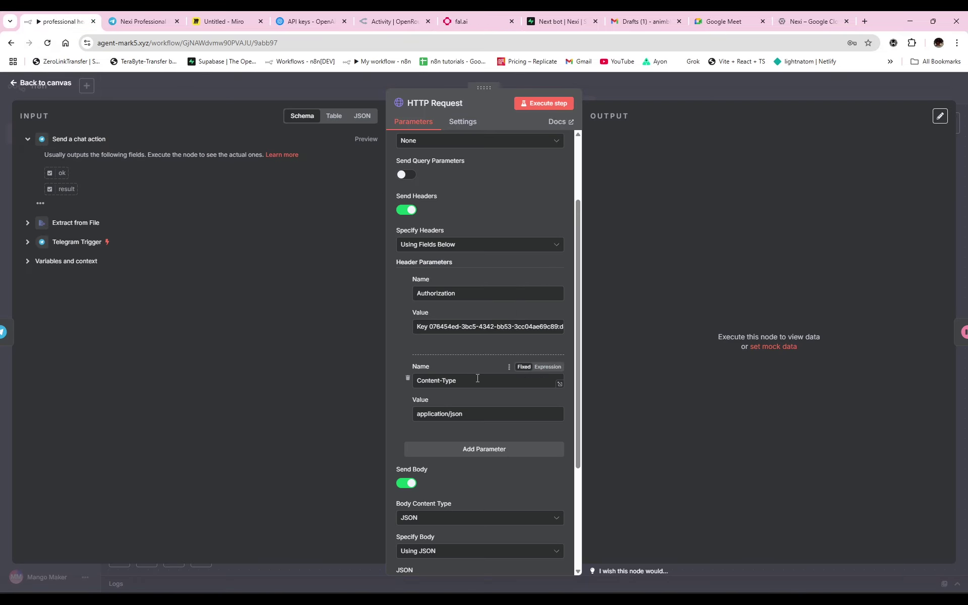
{"action": "scroll", "coordinate": [482, 375], "scroll_direction": "down", "scroll_amount": 2}
{"action": "scroll", "coordinate": [484, 327], "scroll_direction": "up", "scroll_amount": 2}
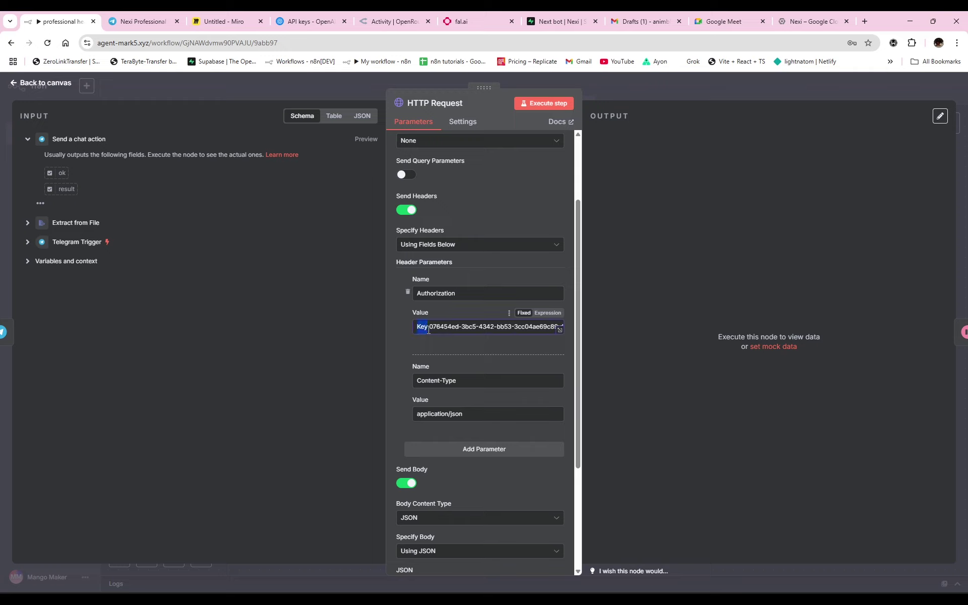
{"action": "left_click", "coordinate": [429, 327]}
Step: Expand the HTTP Request node's JSON body in the expression editor and highlight the headshot prompt text
{"action": "scroll", "coordinate": [501, 348], "scroll_direction": "down", "scroll_amount": 2}
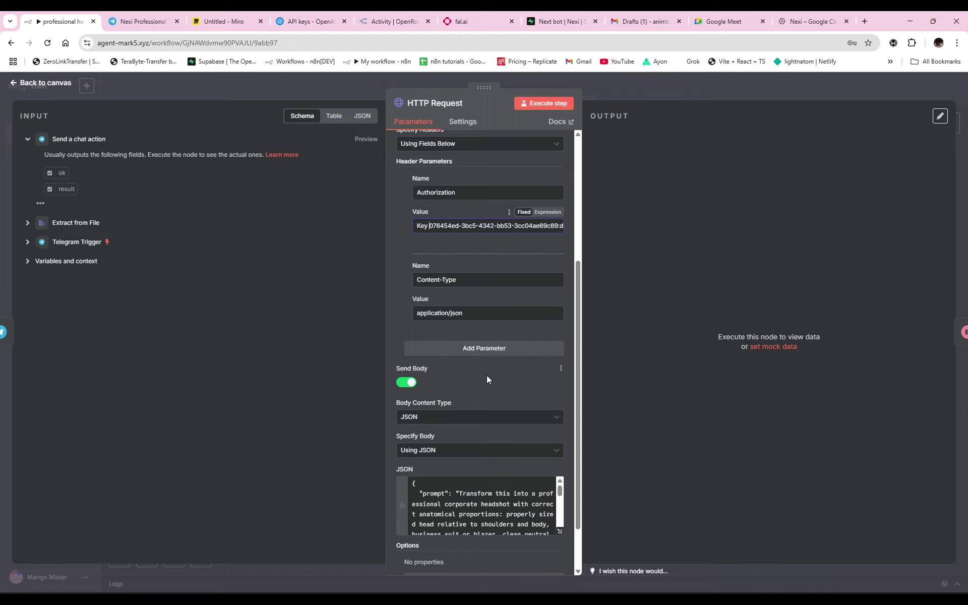
{"action": "scroll", "coordinate": [486, 375], "scroll_direction": "down", "scroll_amount": 1}
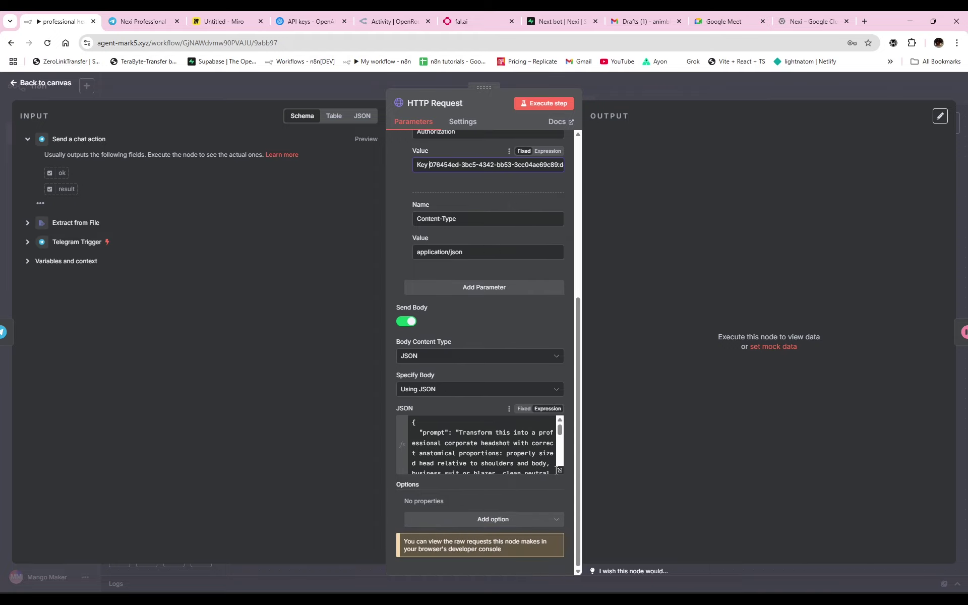
{"action": "left_click", "coordinate": [559, 471]}
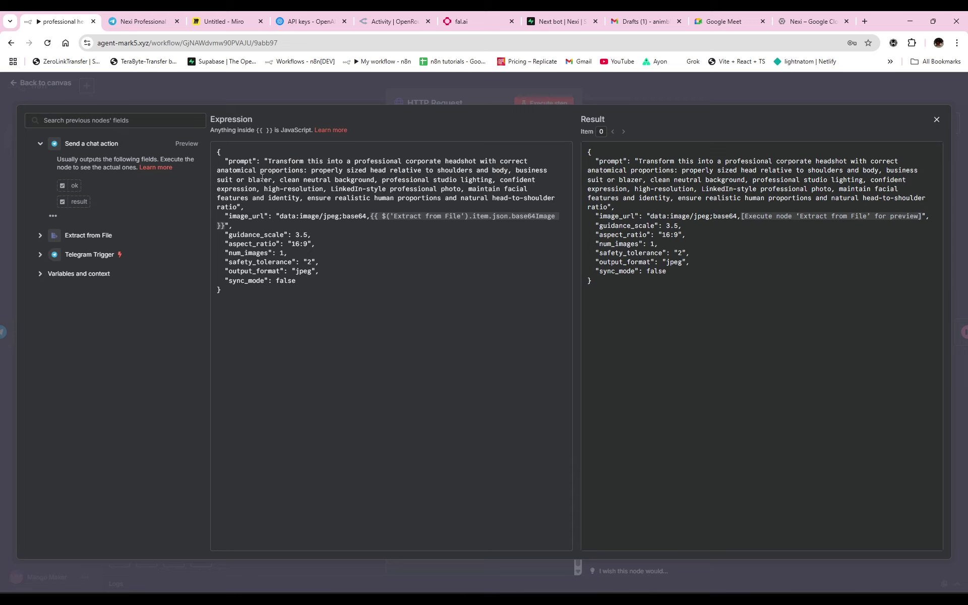
{"action": "left_click_drag", "start_coordinate": [224, 160], "coordinate": [259, 206]}
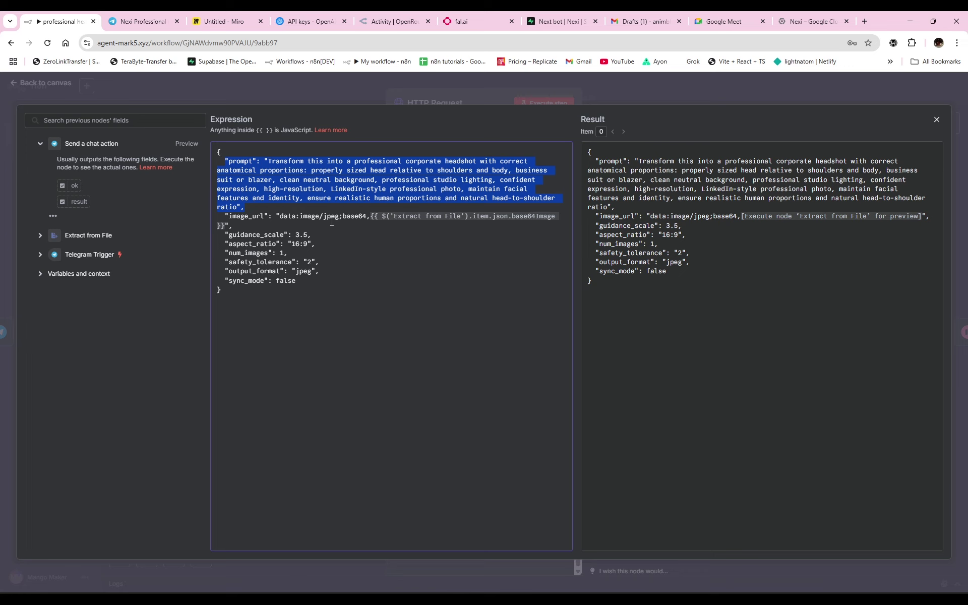
Step: Switch to fal.ai, open the flux-pro/kontext model from the recently used apps and view its playground
{"action": "left_click", "coordinate": [464, 25]}
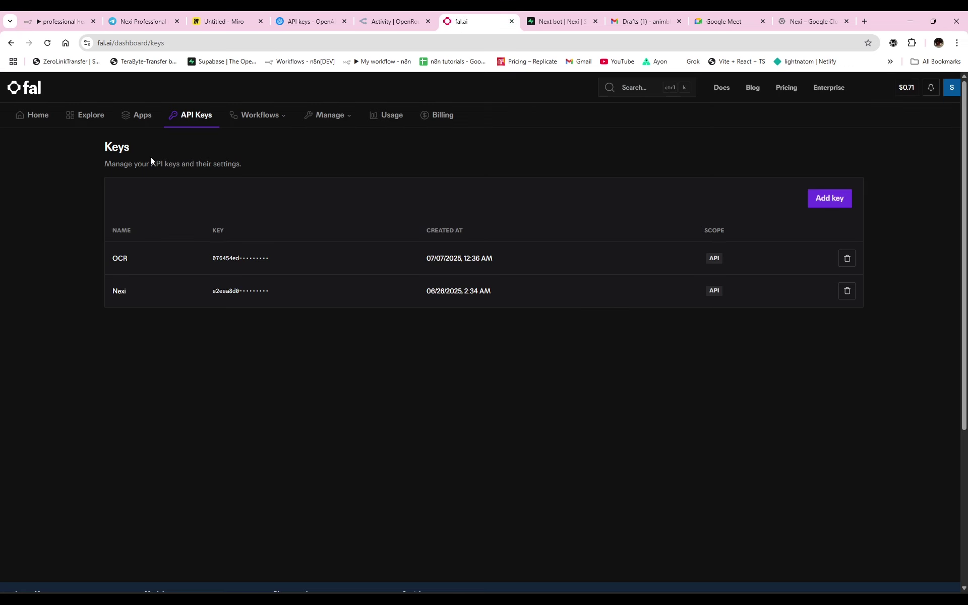
{"action": "left_click", "coordinate": [40, 125]}
{"action": "scroll", "coordinate": [398, 341], "scroll_direction": "down", "scroll_amount": 4}
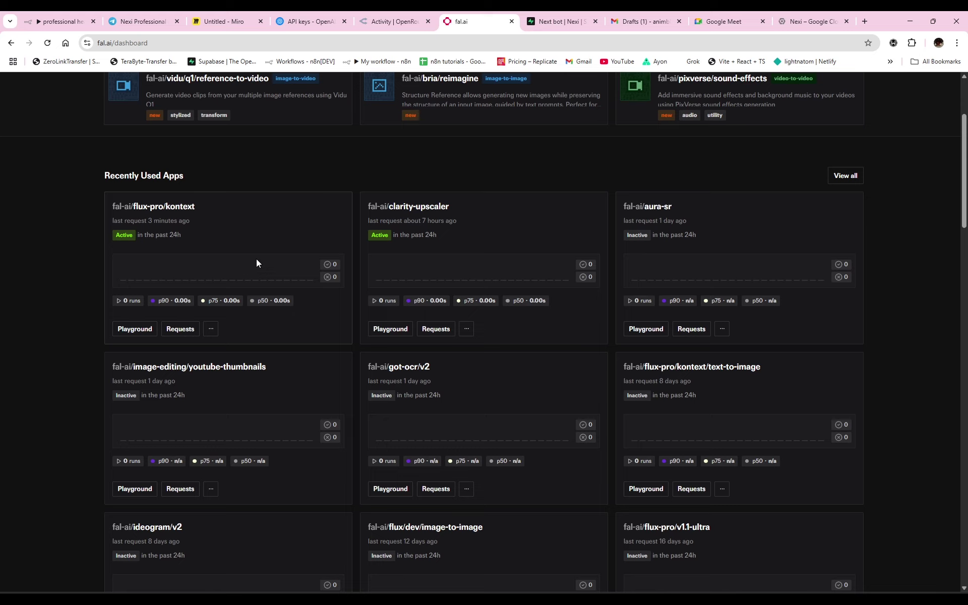
{"action": "left_click", "coordinate": [176, 208]}
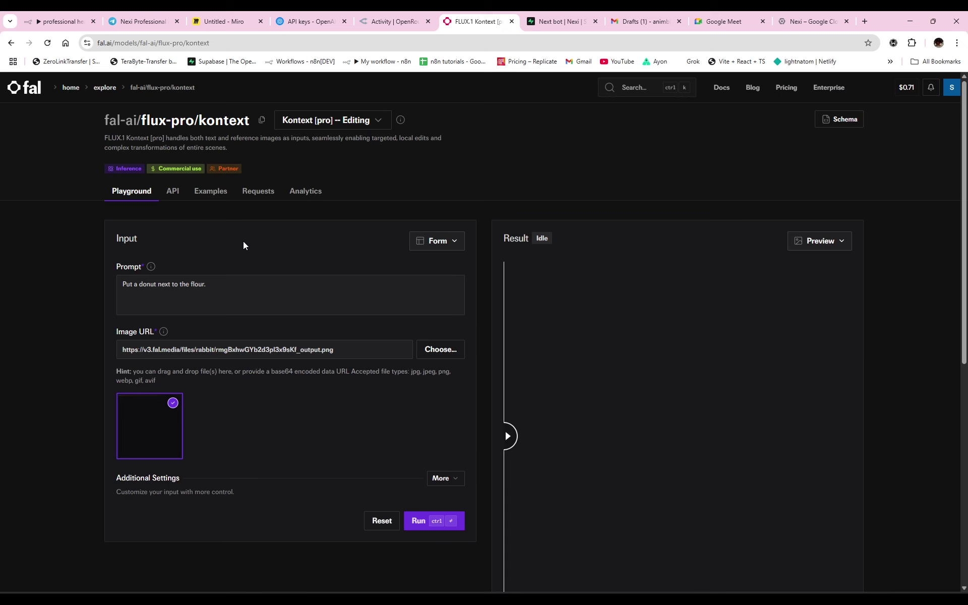
{"action": "scroll", "coordinate": [243, 245], "scroll_direction": "down", "scroll_amount": 2}
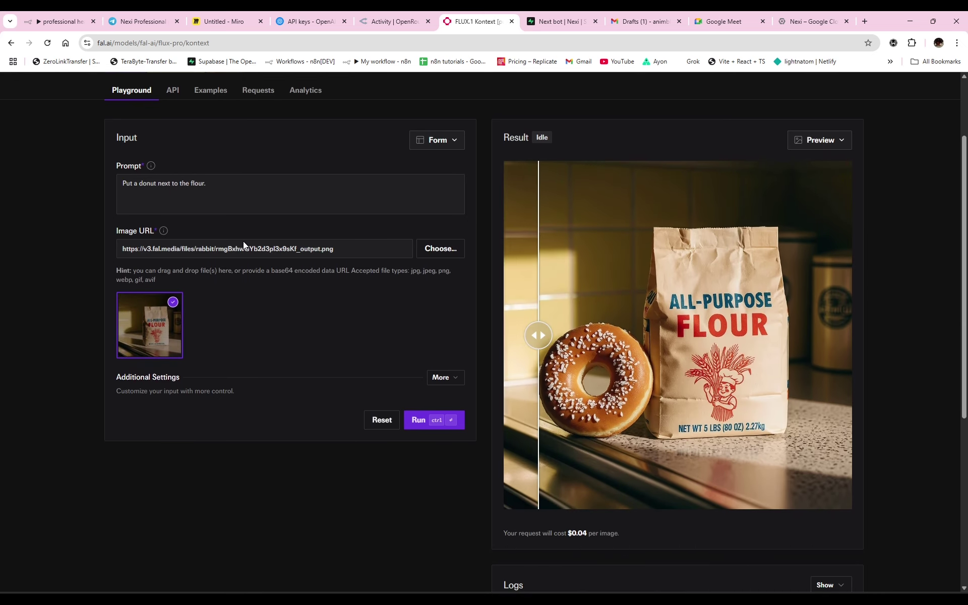
Step: Highlight the per-image request cost on the FLUX Kontext playground and search Google for that amount
{"action": "scroll", "coordinate": [243, 241], "scroll_direction": "down", "scroll_amount": 1}
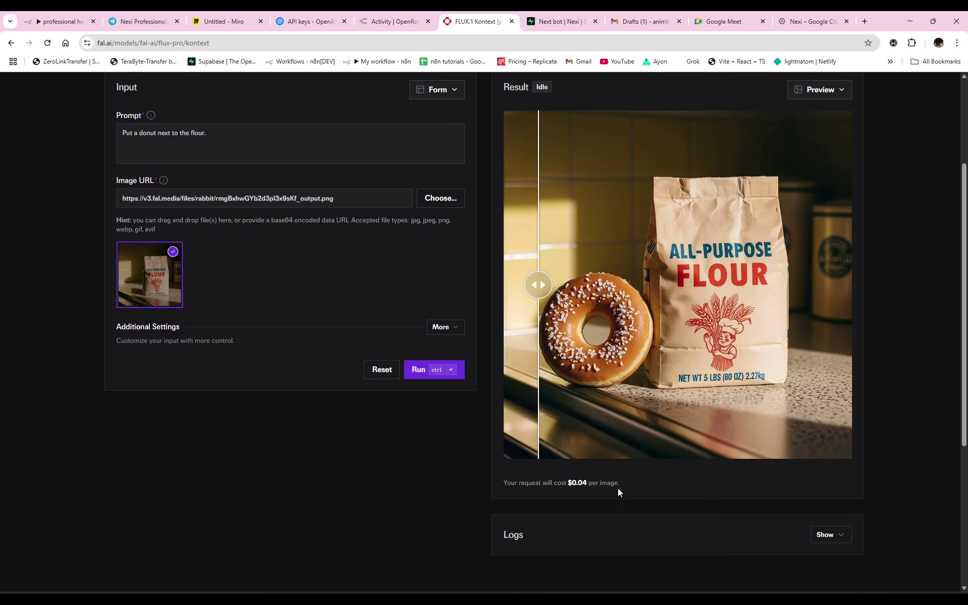
{"action": "left_click_drag", "start_coordinate": [569, 483], "coordinate": [588, 483]}
{"action": "right_click", "coordinate": [580, 483]}
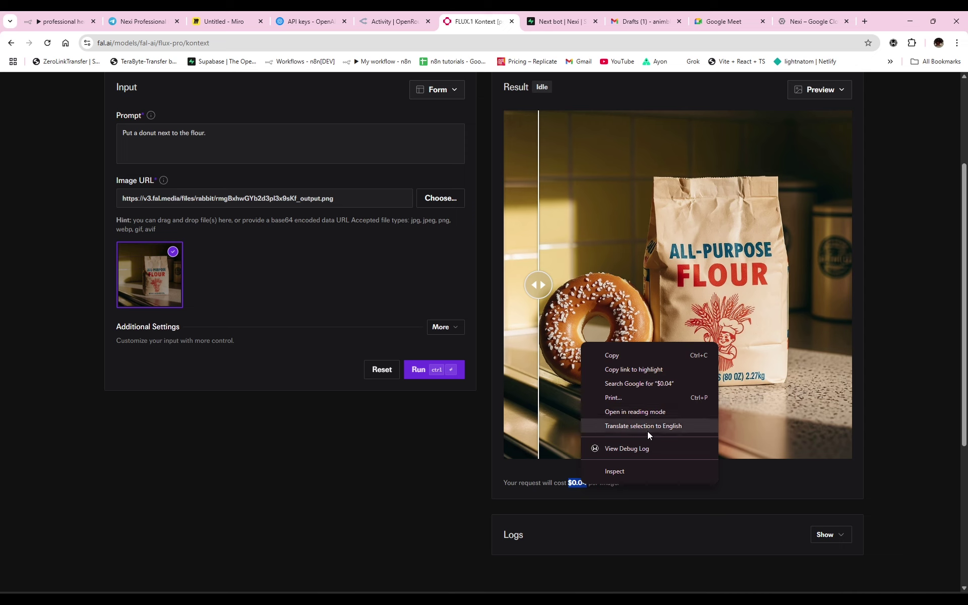
{"action": "left_click", "coordinate": [651, 383]}
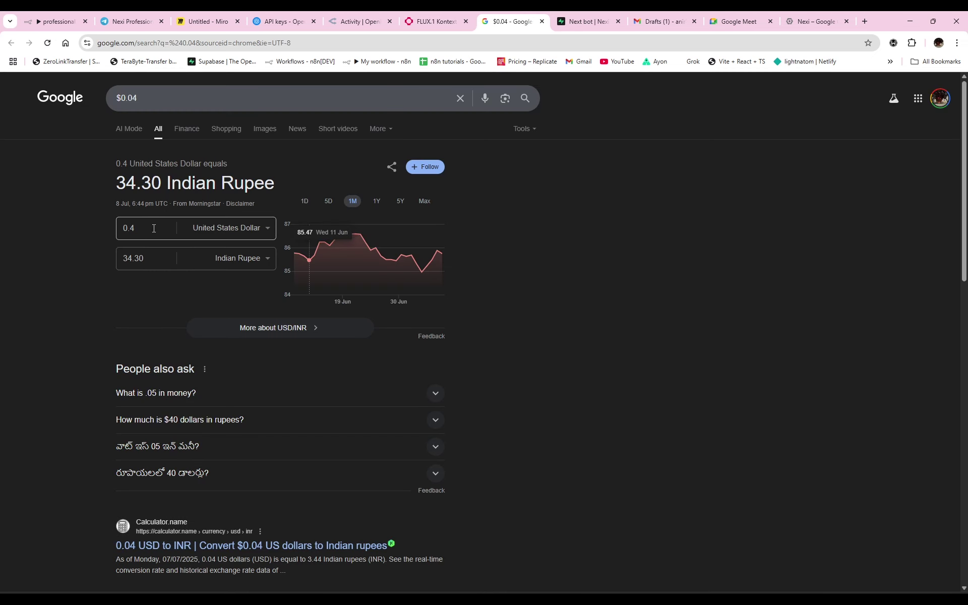
Step: Convert 0.04 United States Dollars to Indian Rupees in Google's currency converter
{"action": "double_click", "coordinate": [133, 232]}
{"action": "type", "text": "04"}
{"action": "key", "text": "Tab"}
{"action": "key", "text": "Tab"}
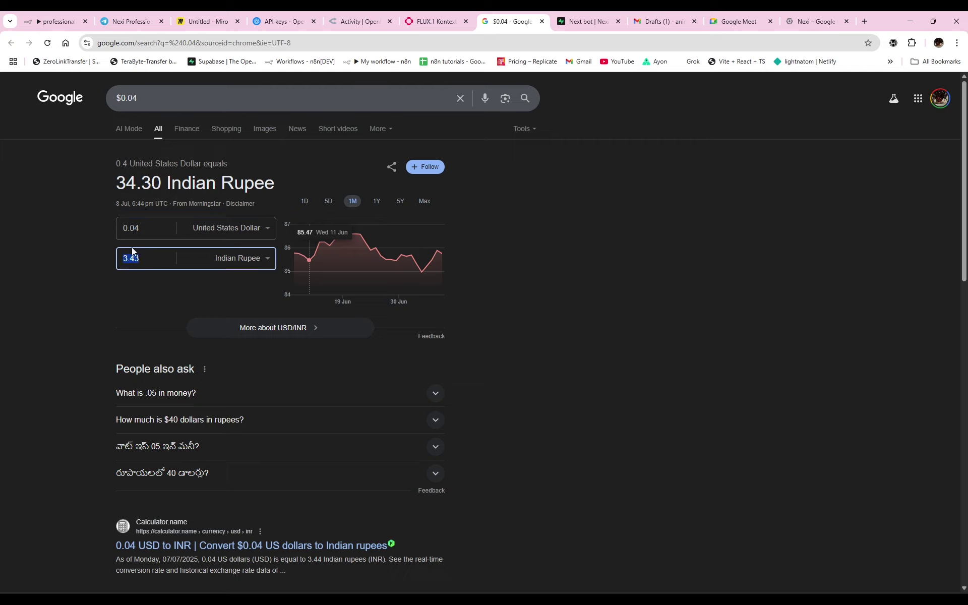
{"action": "left_click", "coordinate": [117, 231]}
{"action": "left_click", "coordinate": [114, 259]}
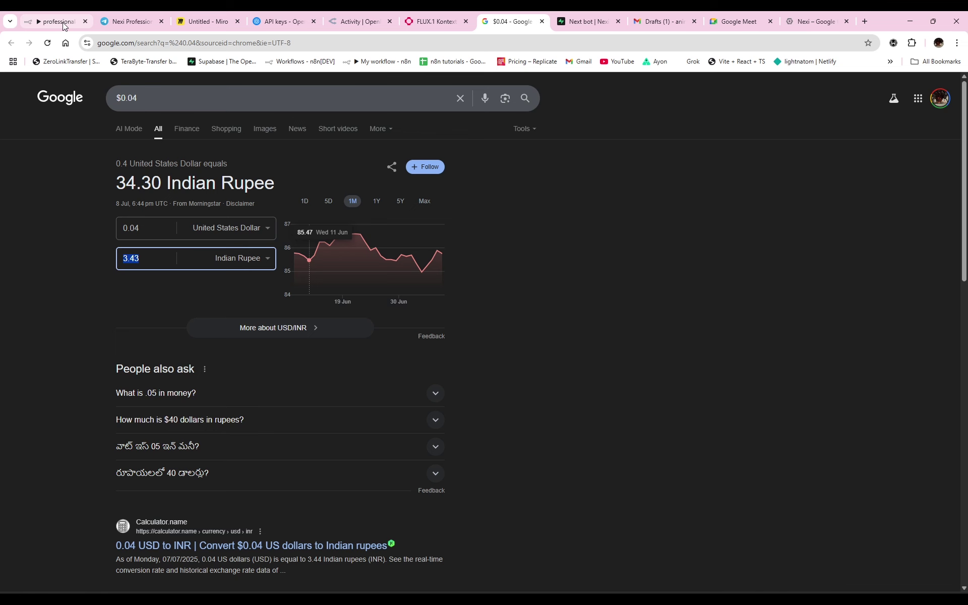
Step: Revisit the fal.ai playground, return to n8n and highlight the headshot prompt in the HTTP Request node's JSON body
{"action": "left_click", "coordinate": [434, 21]}
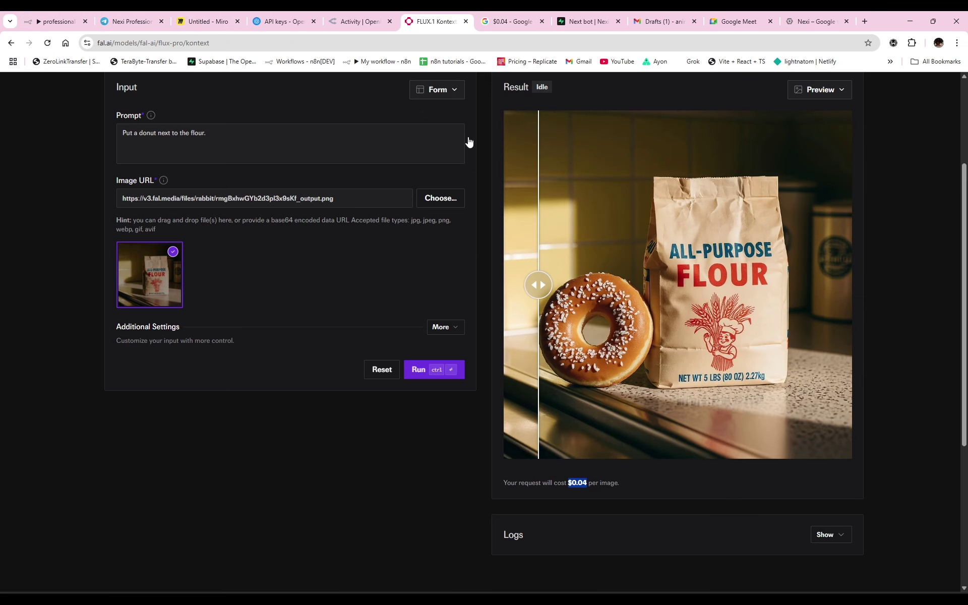
{"action": "scroll", "coordinate": [322, 348], "scroll_direction": "up", "scroll_amount": 2}
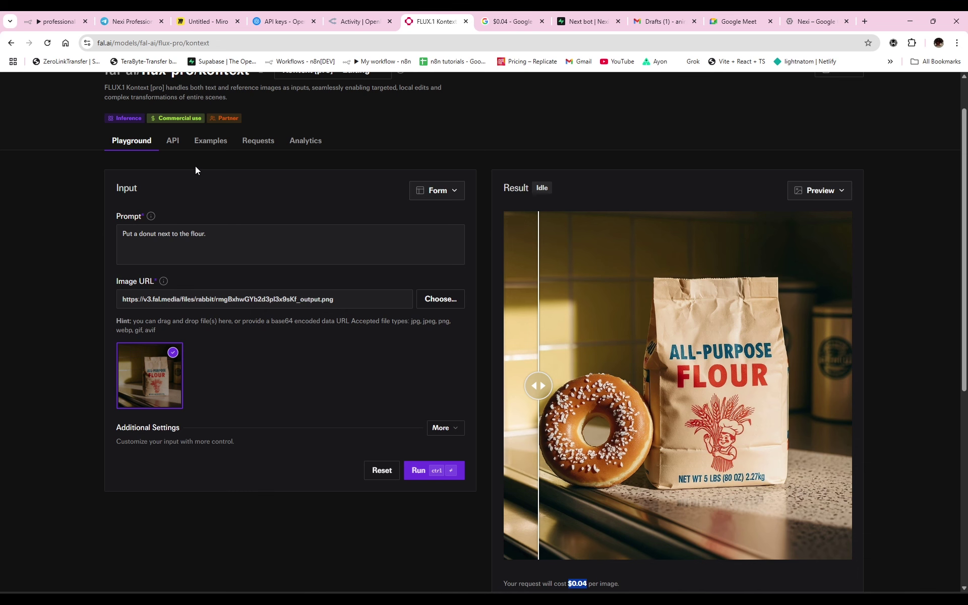
{"action": "left_click", "coordinate": [59, 21]}
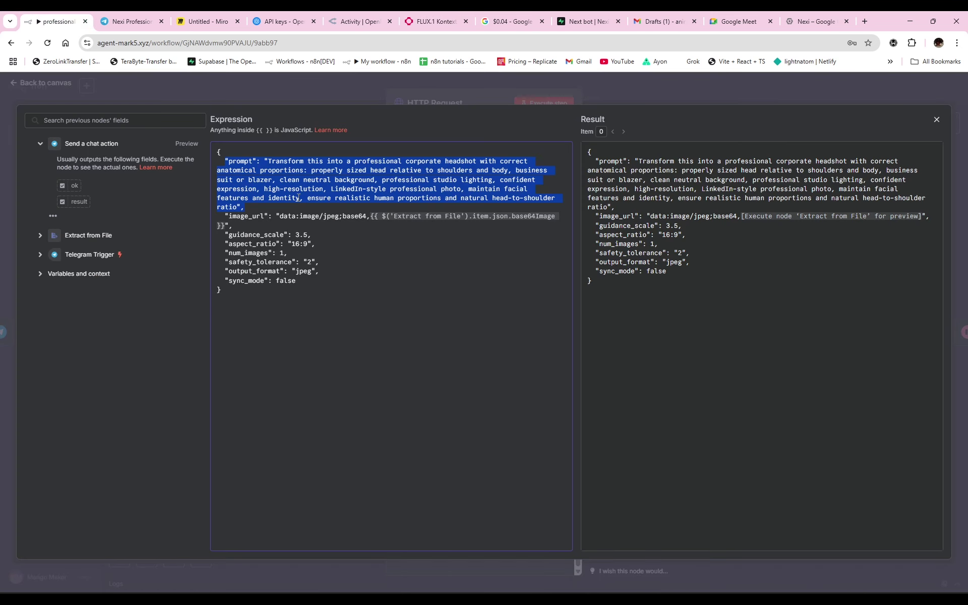
{"action": "left_click_drag", "start_coordinate": [225, 161], "coordinate": [247, 208]}
{"action": "left_click", "coordinate": [261, 209]}
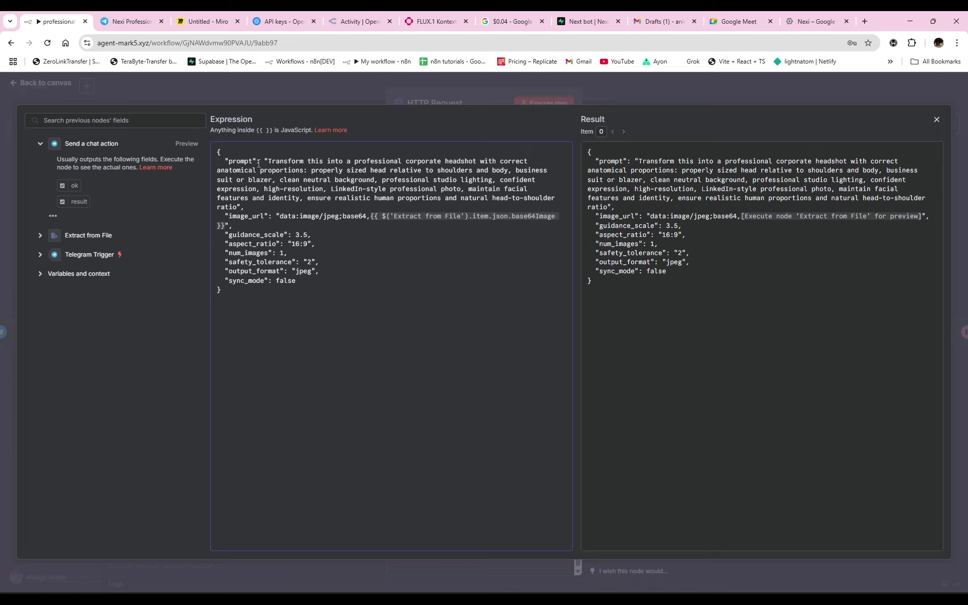
{"action": "left_click_drag", "start_coordinate": [226, 162], "coordinate": [242, 207]}
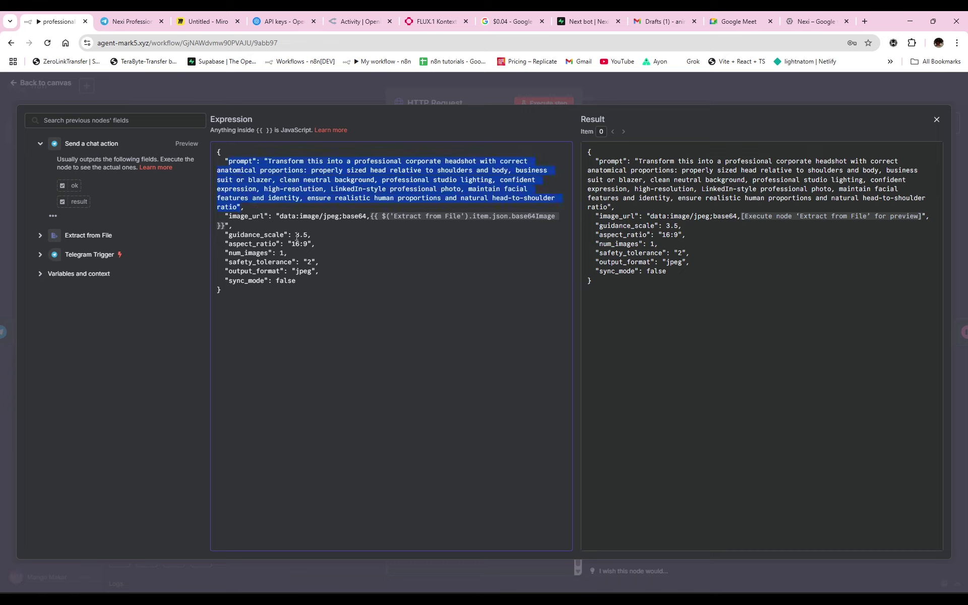
Step: Highlight the settings from guidance_scale to sync_mode in the JSON body and close the HTTP Request node
{"action": "left_click_drag", "start_coordinate": [225, 235], "coordinate": [297, 281]}
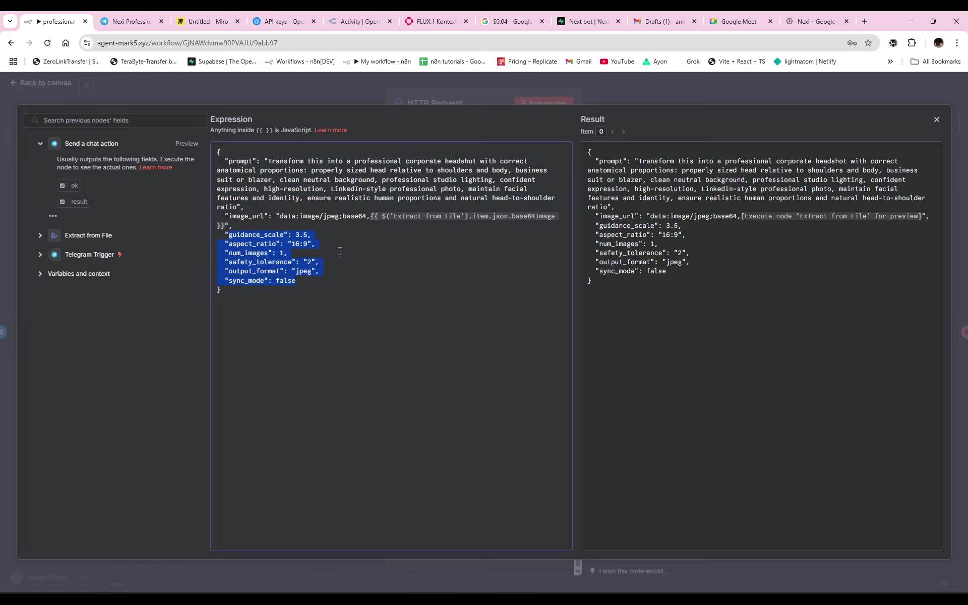
{"action": "left_click", "coordinate": [287, 253]}
{"action": "left_click", "coordinate": [288, 100]}
{"action": "left_click", "coordinate": [277, 83]}
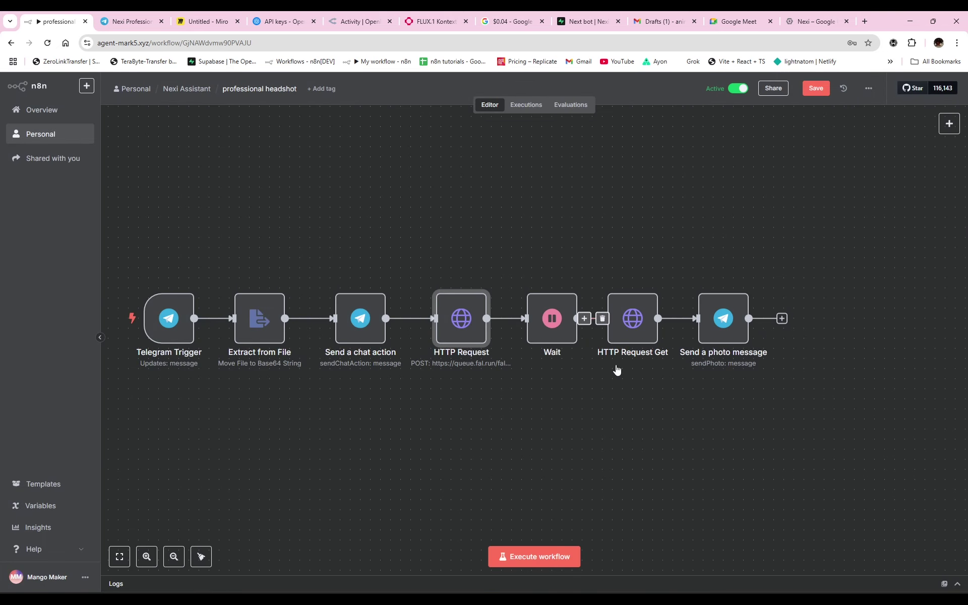
Step: Open the Wait node, examine its wait amount and unit, and return to the canvas
{"action": "left_click_drag", "start_coordinate": [428, 208], "coordinate": [468, 258]}
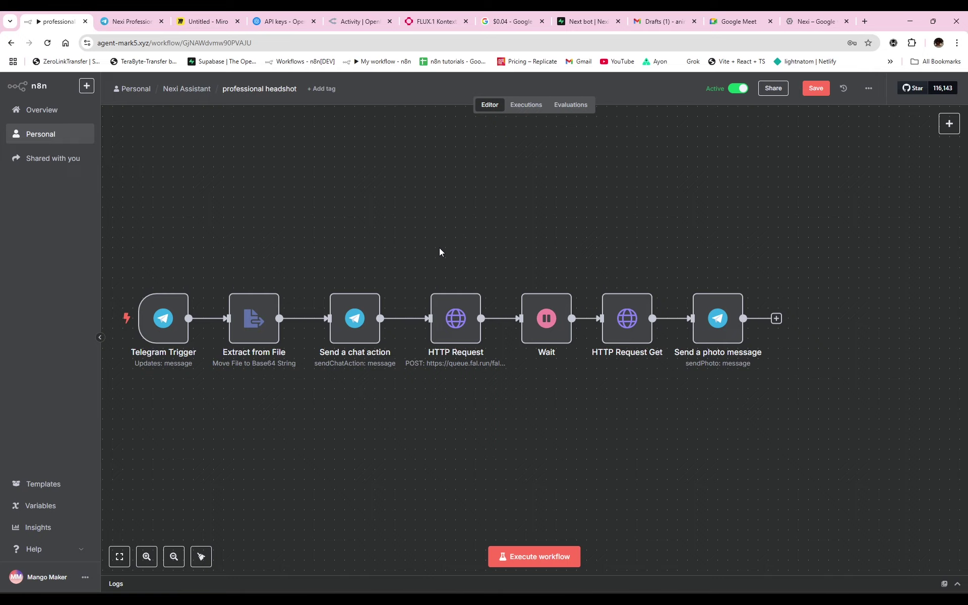
{"action": "scroll", "coordinate": [468, 271], "scroll_direction": "right", "scroll_amount": 1}
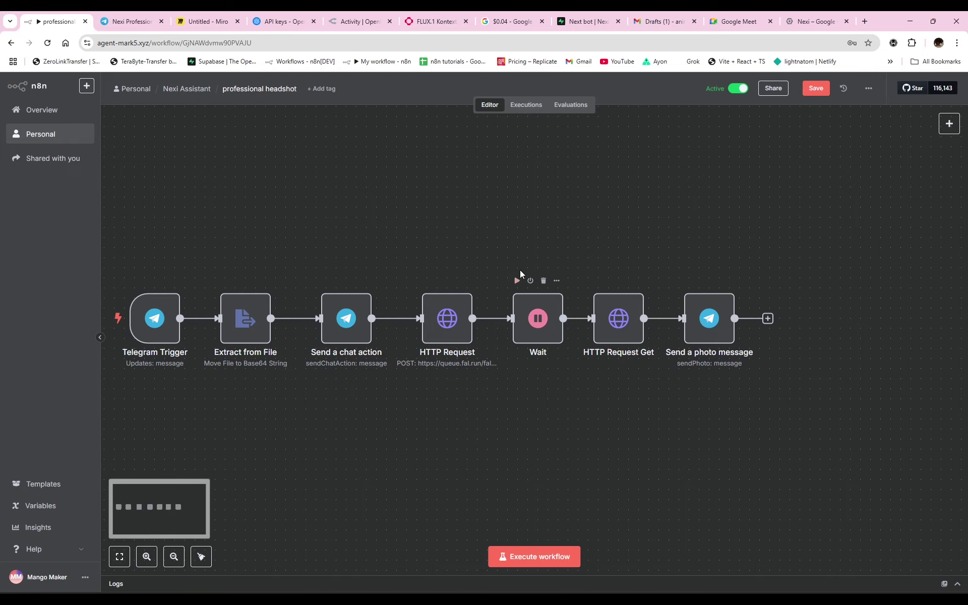
{"action": "double_click", "coordinate": [537, 320]}
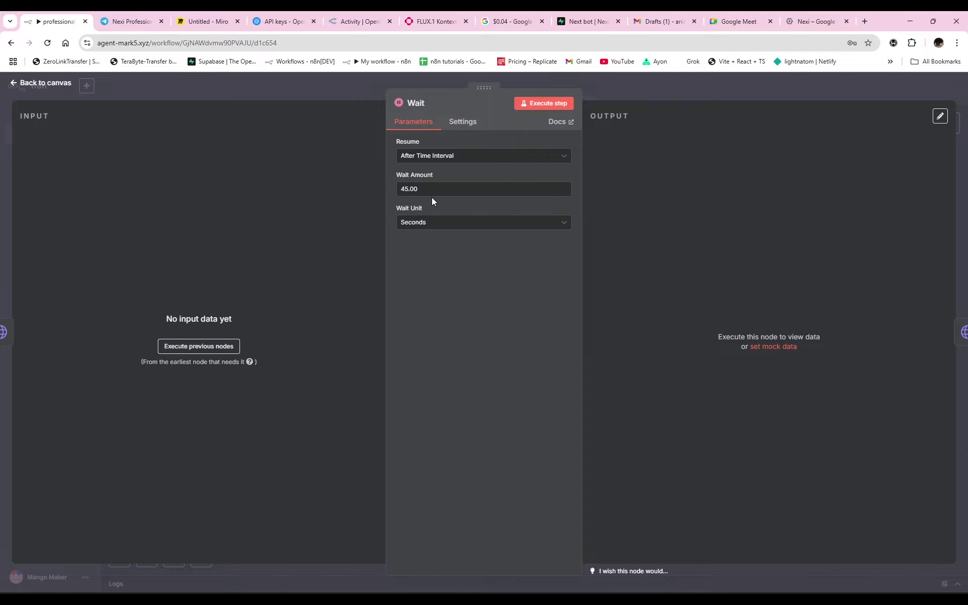
{"action": "left_click_drag", "start_coordinate": [427, 189], "coordinate": [405, 189]}
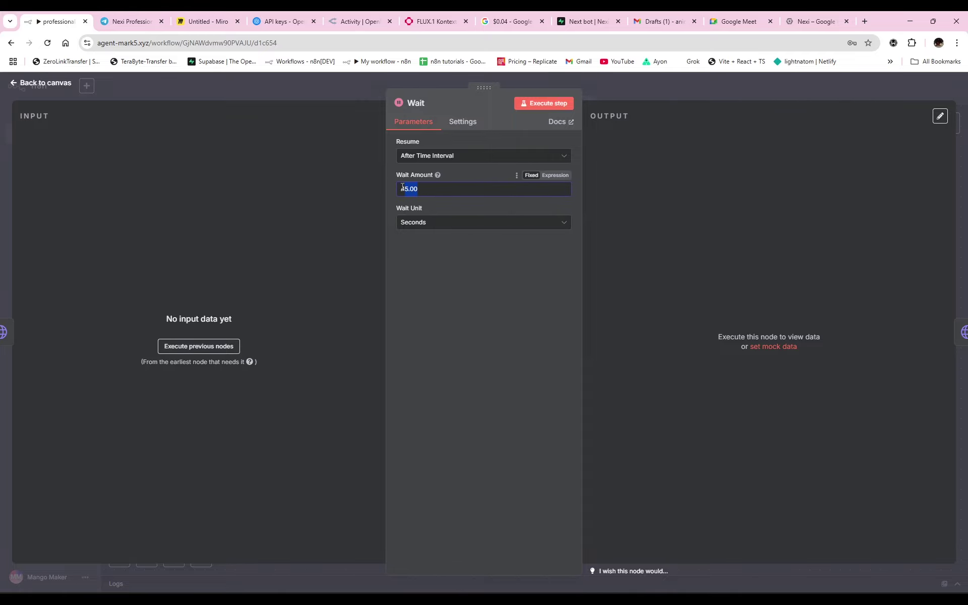
{"action": "left_click", "coordinate": [349, 89]}
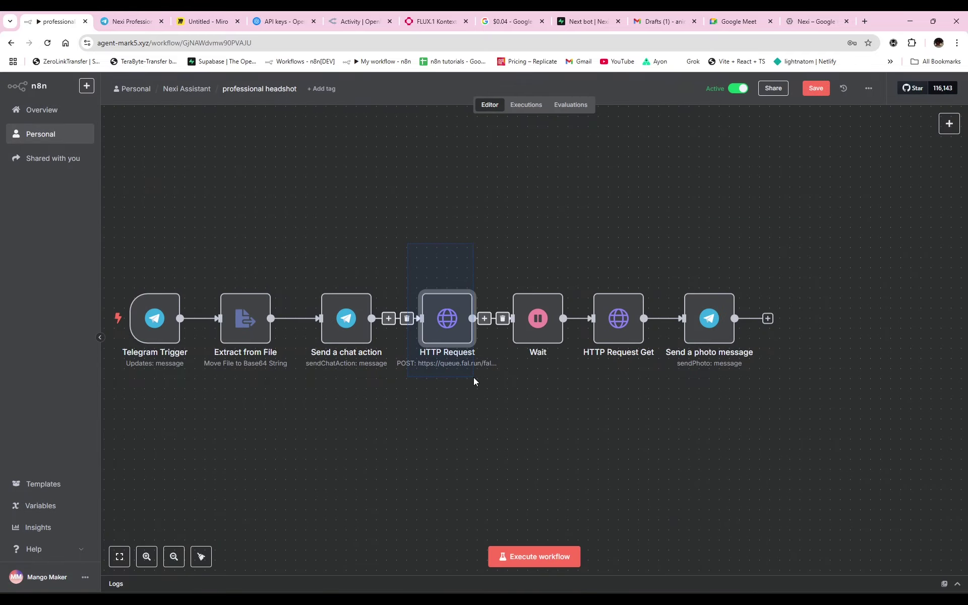
Step: Open the HTTP Request Get node, examine its response URL expression and Authorization header, and close it
{"action": "left_click_drag", "start_coordinate": [568, 384], "coordinate": [502, 395]}
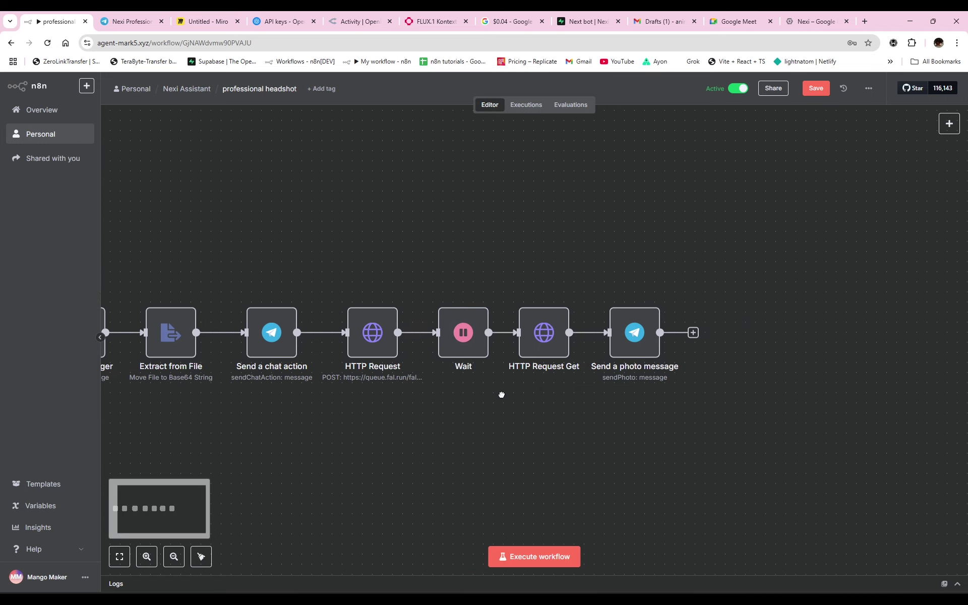
{"action": "double_click", "coordinate": [542, 333]}
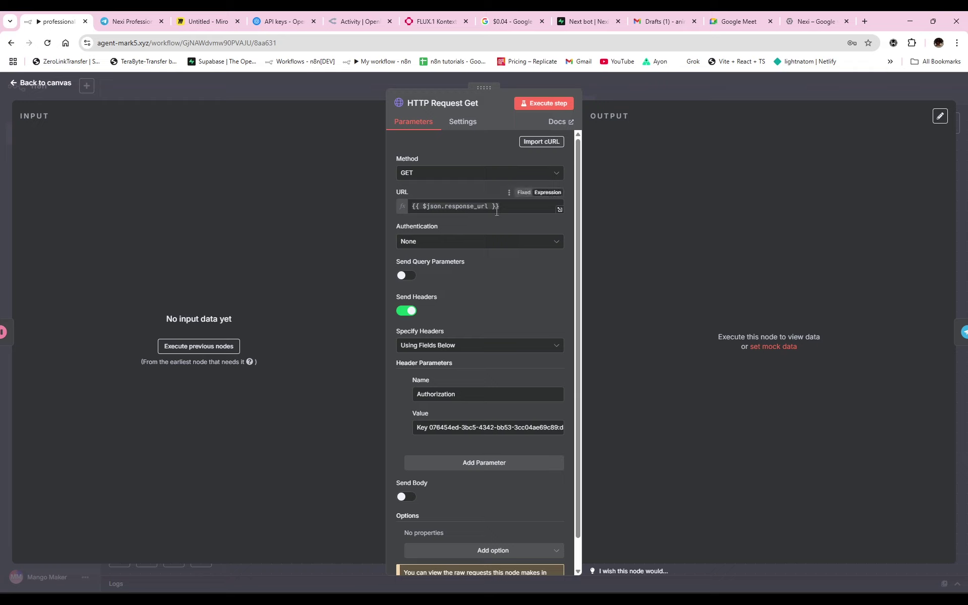
{"action": "scroll", "coordinate": [486, 270], "scroll_direction": "down", "scroll_amount": 1}
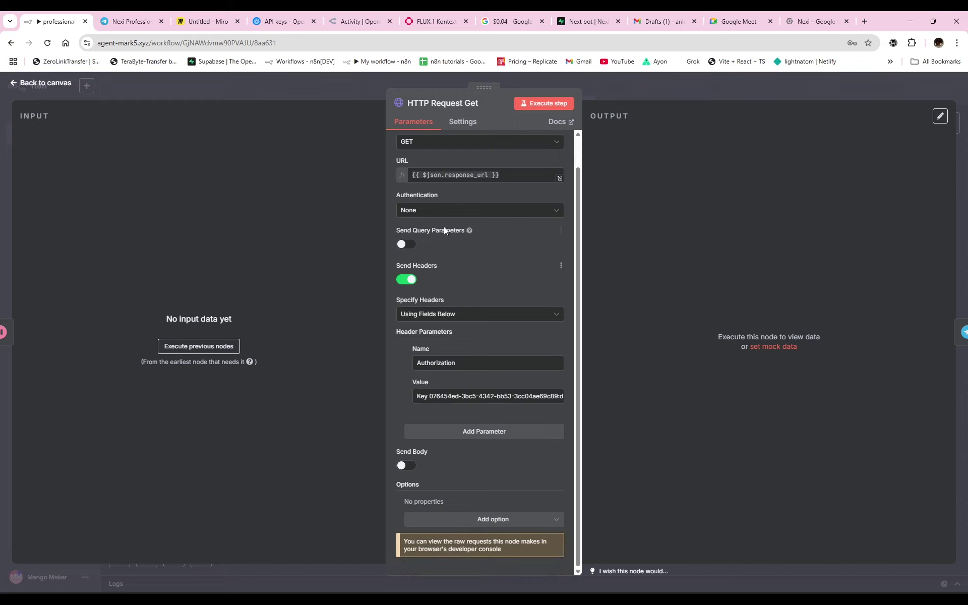
{"action": "left_click", "coordinate": [436, 399]}
{"action": "scroll", "coordinate": [478, 405], "scroll_direction": "up", "scroll_amount": 1}
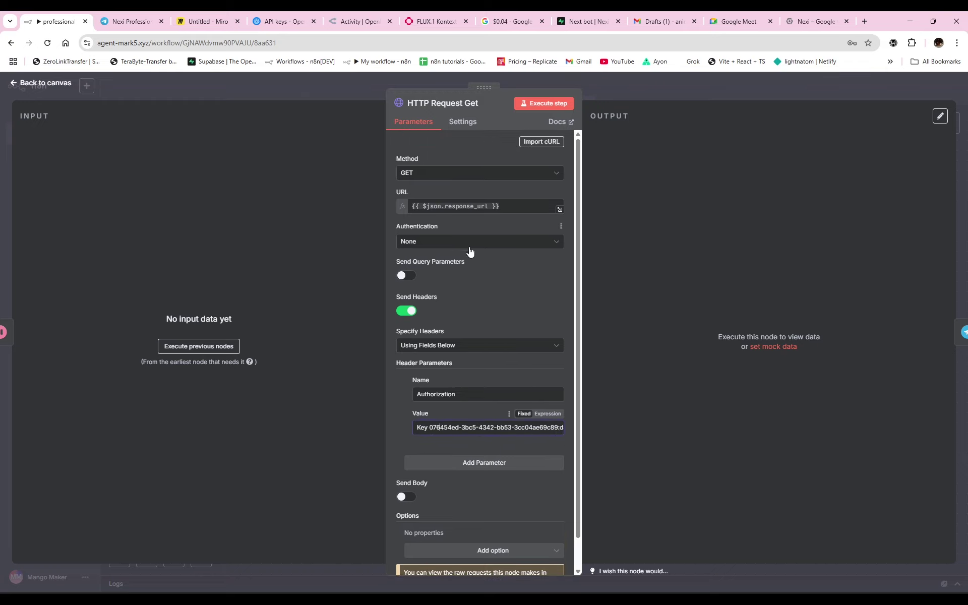
{"action": "scroll", "coordinate": [470, 250], "scroll_direction": "down", "scroll_amount": 1}
{"action": "left_click", "coordinate": [364, 91]}
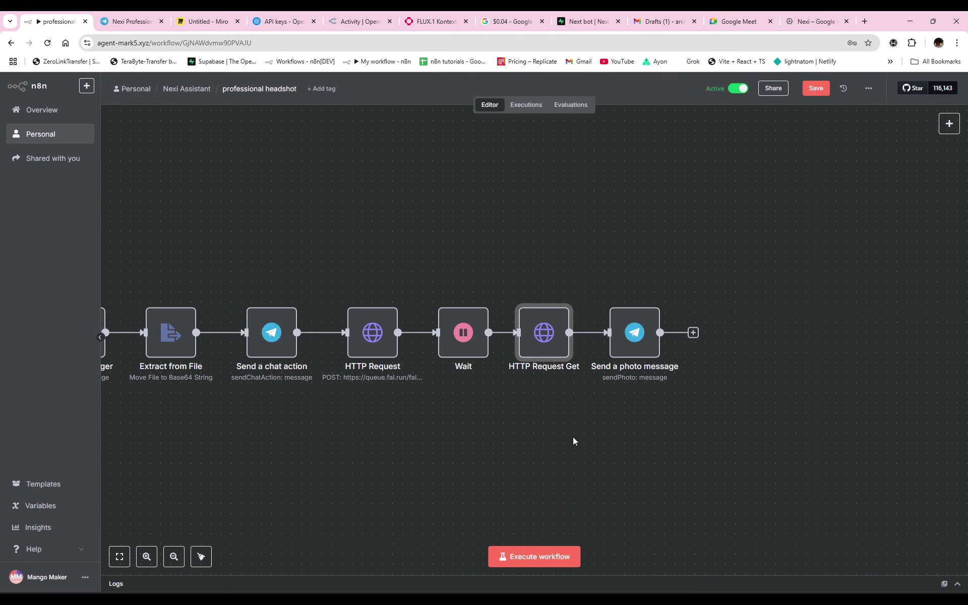
Step: View the whole professional headshot workflow and go back to the Nexi Assistant folder's workflow list
{"action": "scroll", "coordinate": [580, 431], "scroll_direction": "left", "scroll_amount": 2}
{"action": "left_click", "coordinate": [533, 412]}
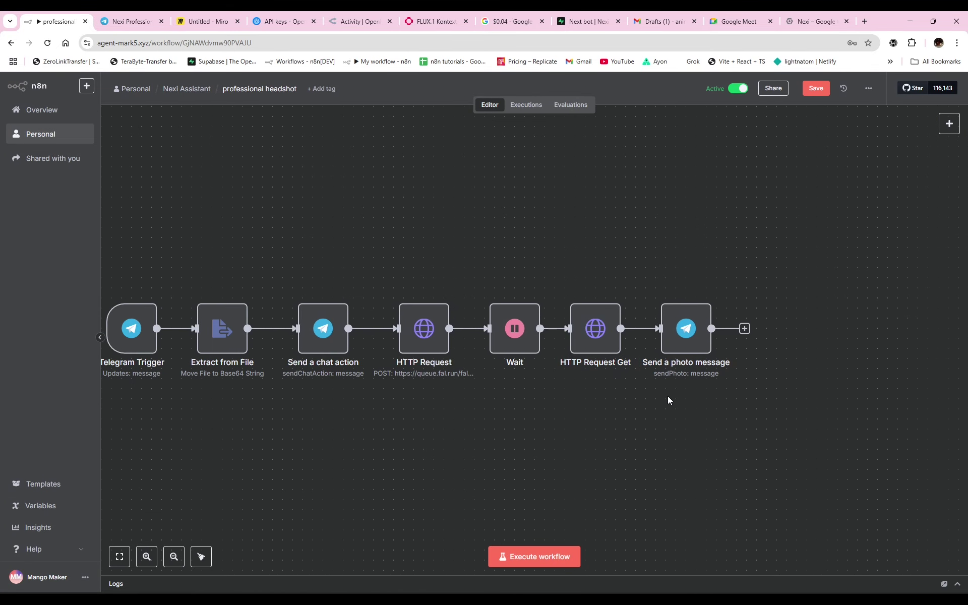
{"action": "scroll", "coordinate": [703, 427], "scroll_direction": "left", "scroll_amount": 3}
{"action": "left_click", "coordinate": [120, 556]}
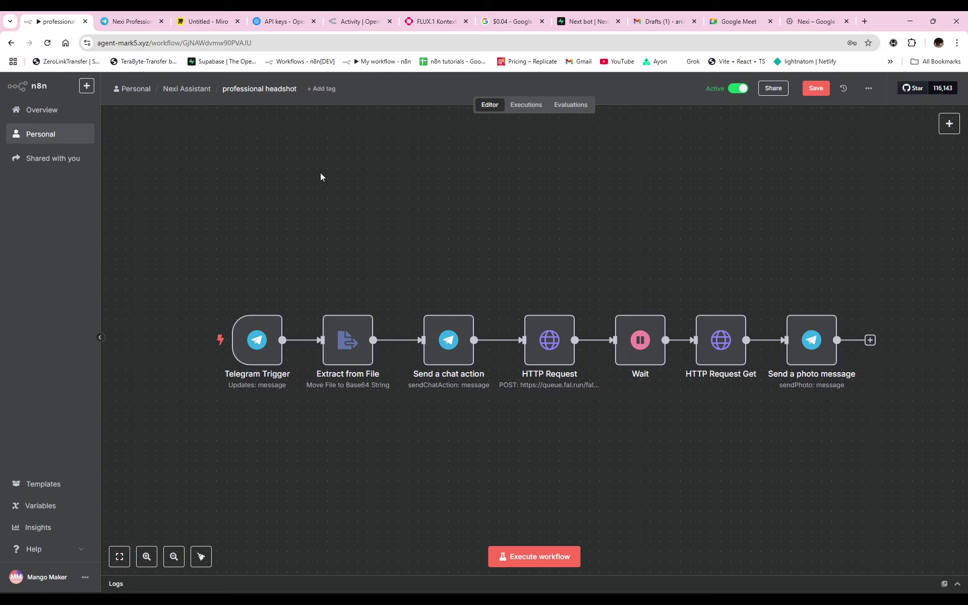
{"action": "left_click", "coordinate": [198, 90]}
{"action": "left_click", "coordinate": [499, 353]}
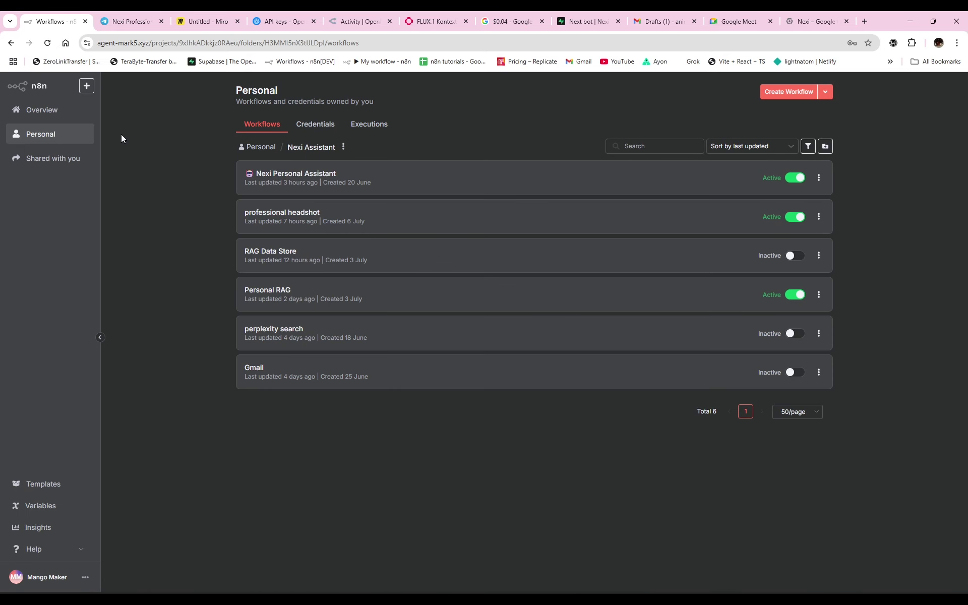
Step: Switch to Telegram and review the Nexi Personal Assistant, Nexi Journal book and Nexi Professional Headshot chats
{"action": "left_click", "coordinate": [127, 18]}
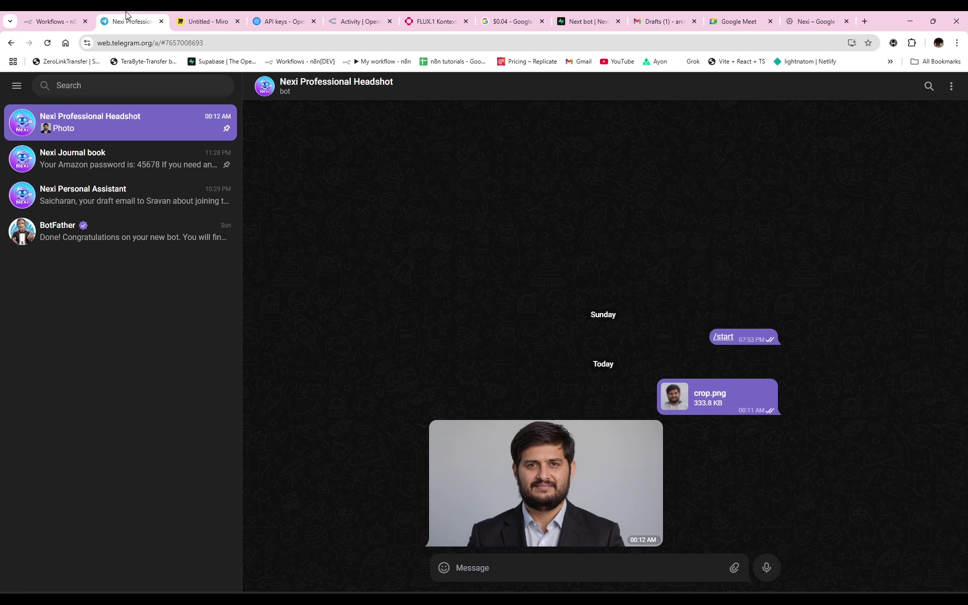
{"action": "left_click", "coordinate": [120, 201]}
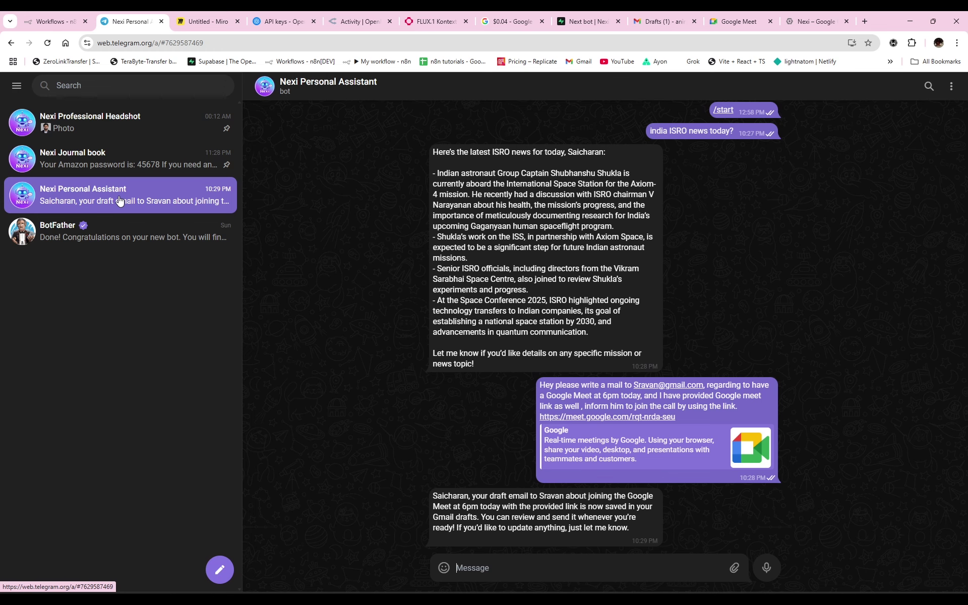
{"action": "left_click", "coordinate": [106, 159]}
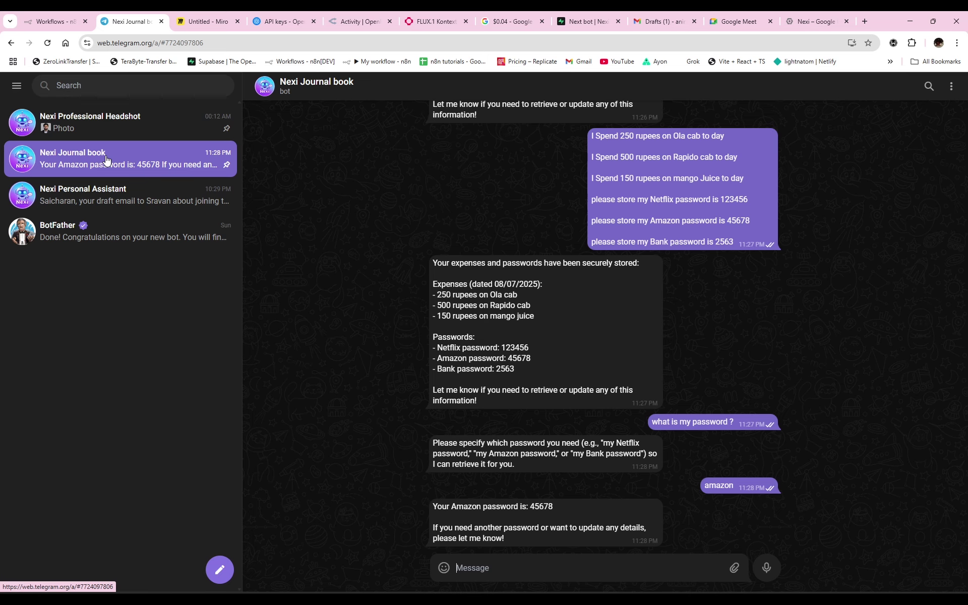
{"action": "left_click", "coordinate": [91, 135]}
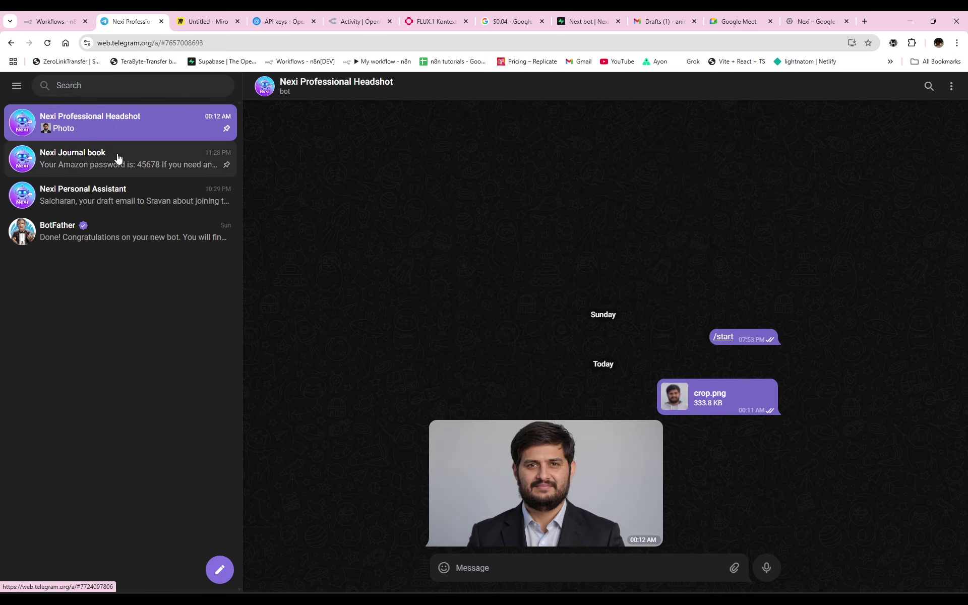